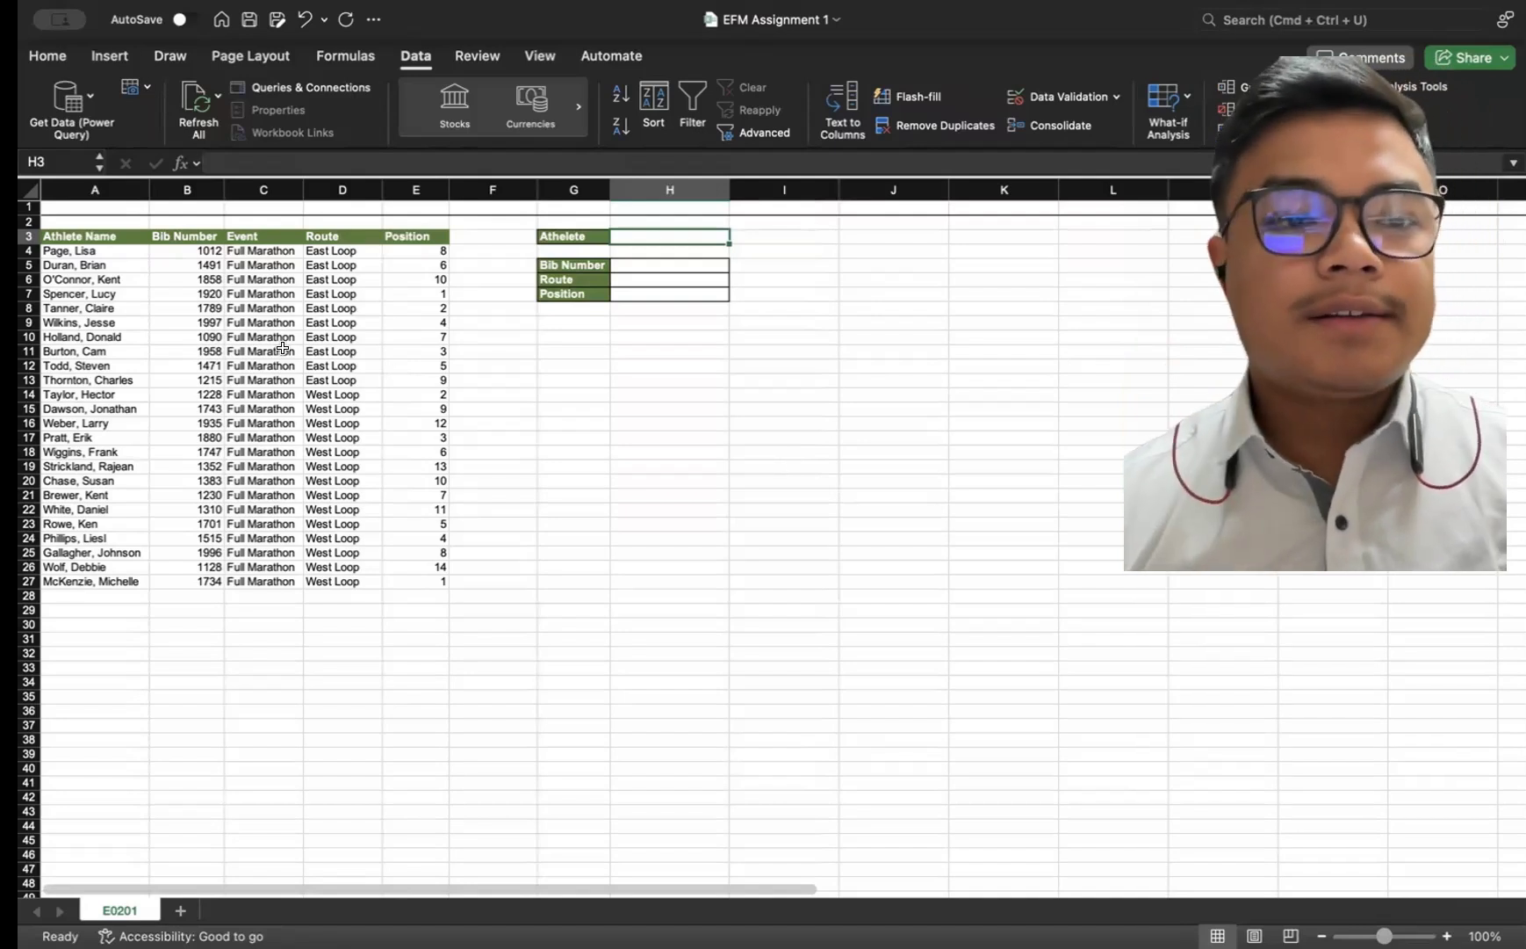
- Examine the athlete table's column headings: Athlete Name, Bib Number, Event, Route and Position
left_click(110, 249)
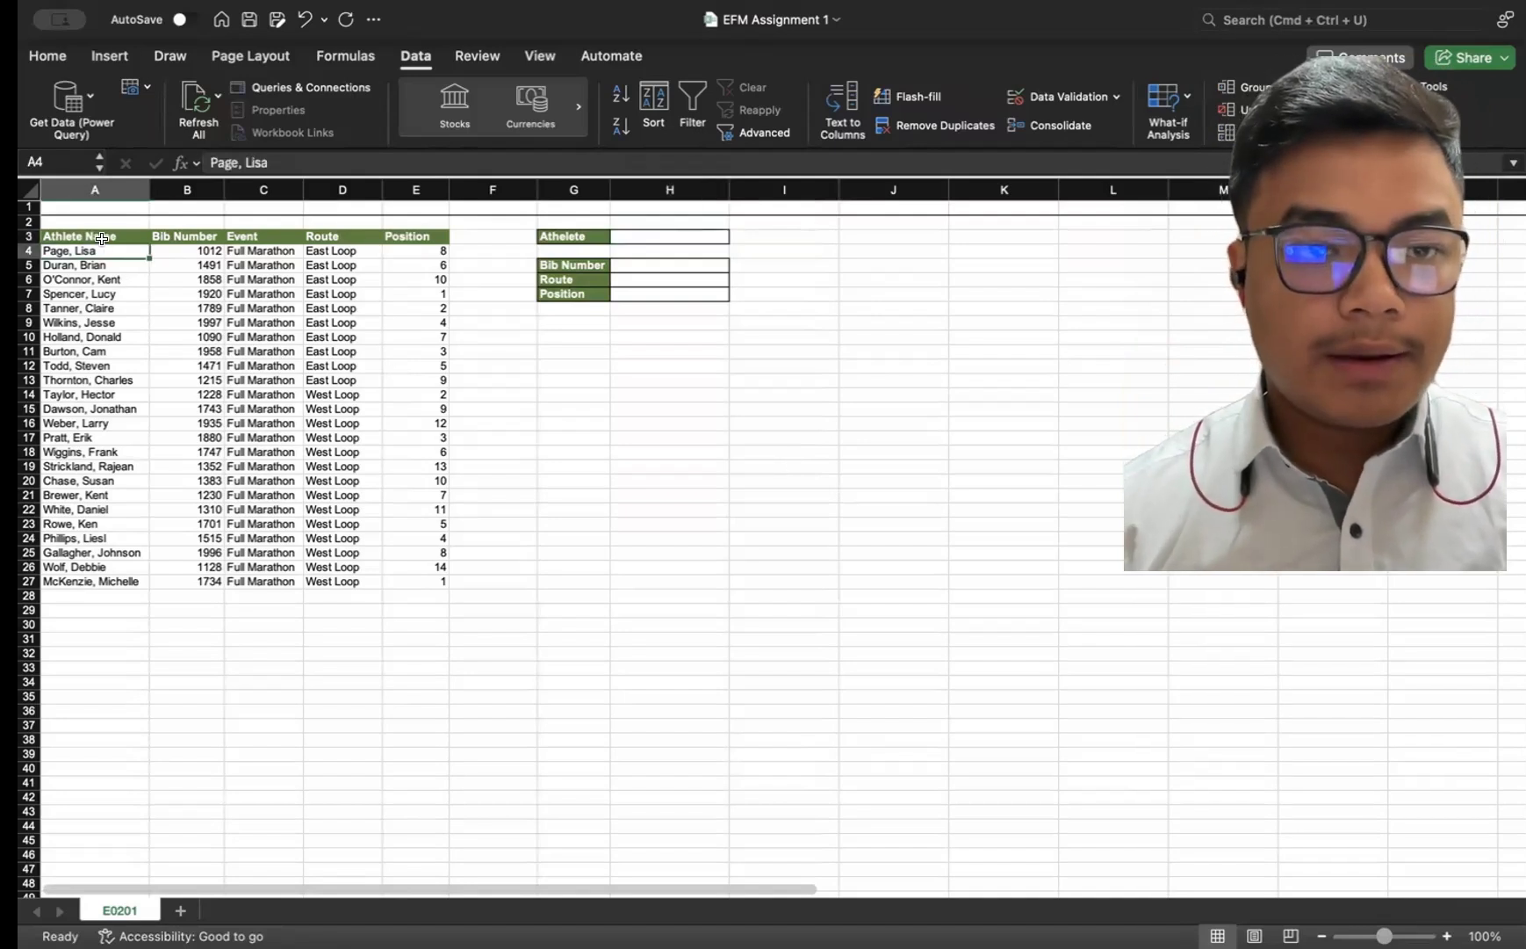
left_click(171, 235)
left_click(241, 250)
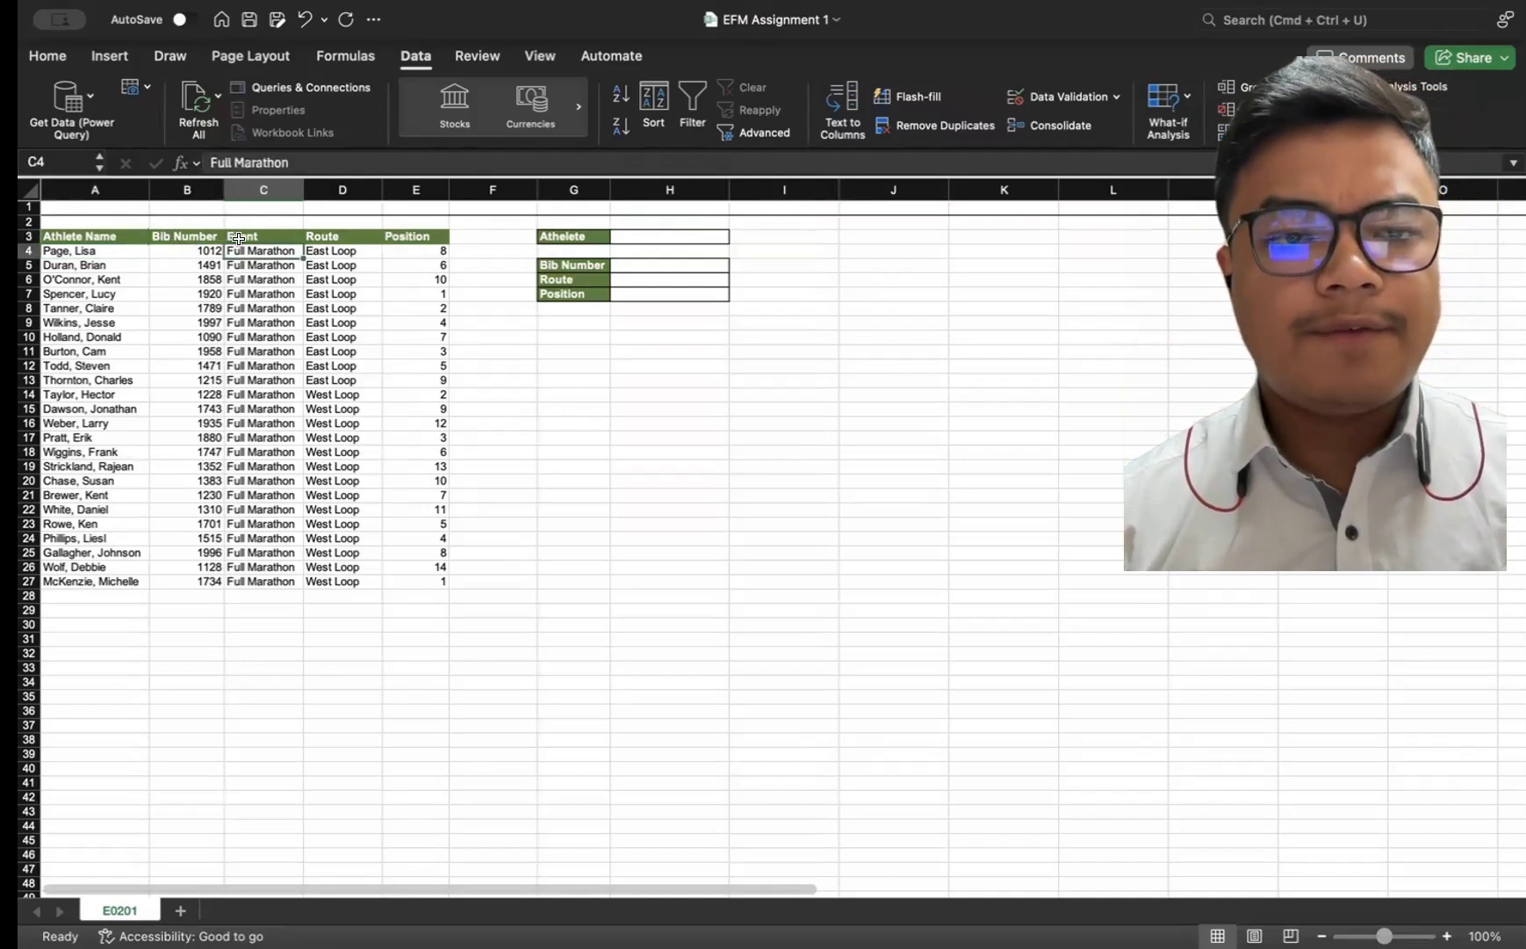
left_click(248, 235)
left_click(342, 233)
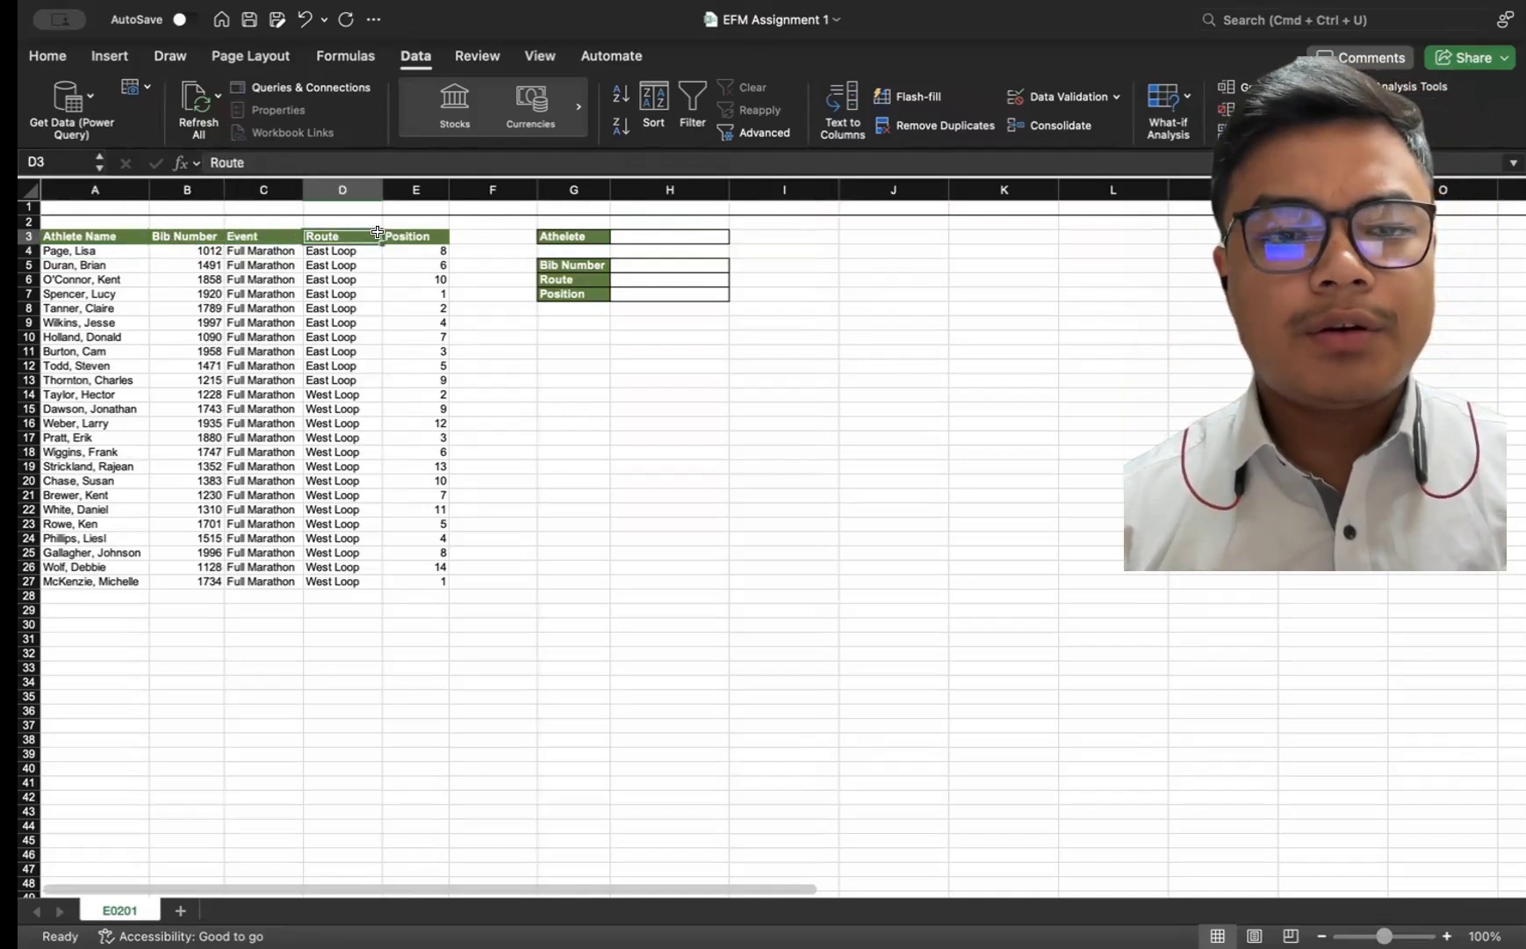
left_click(401, 237)
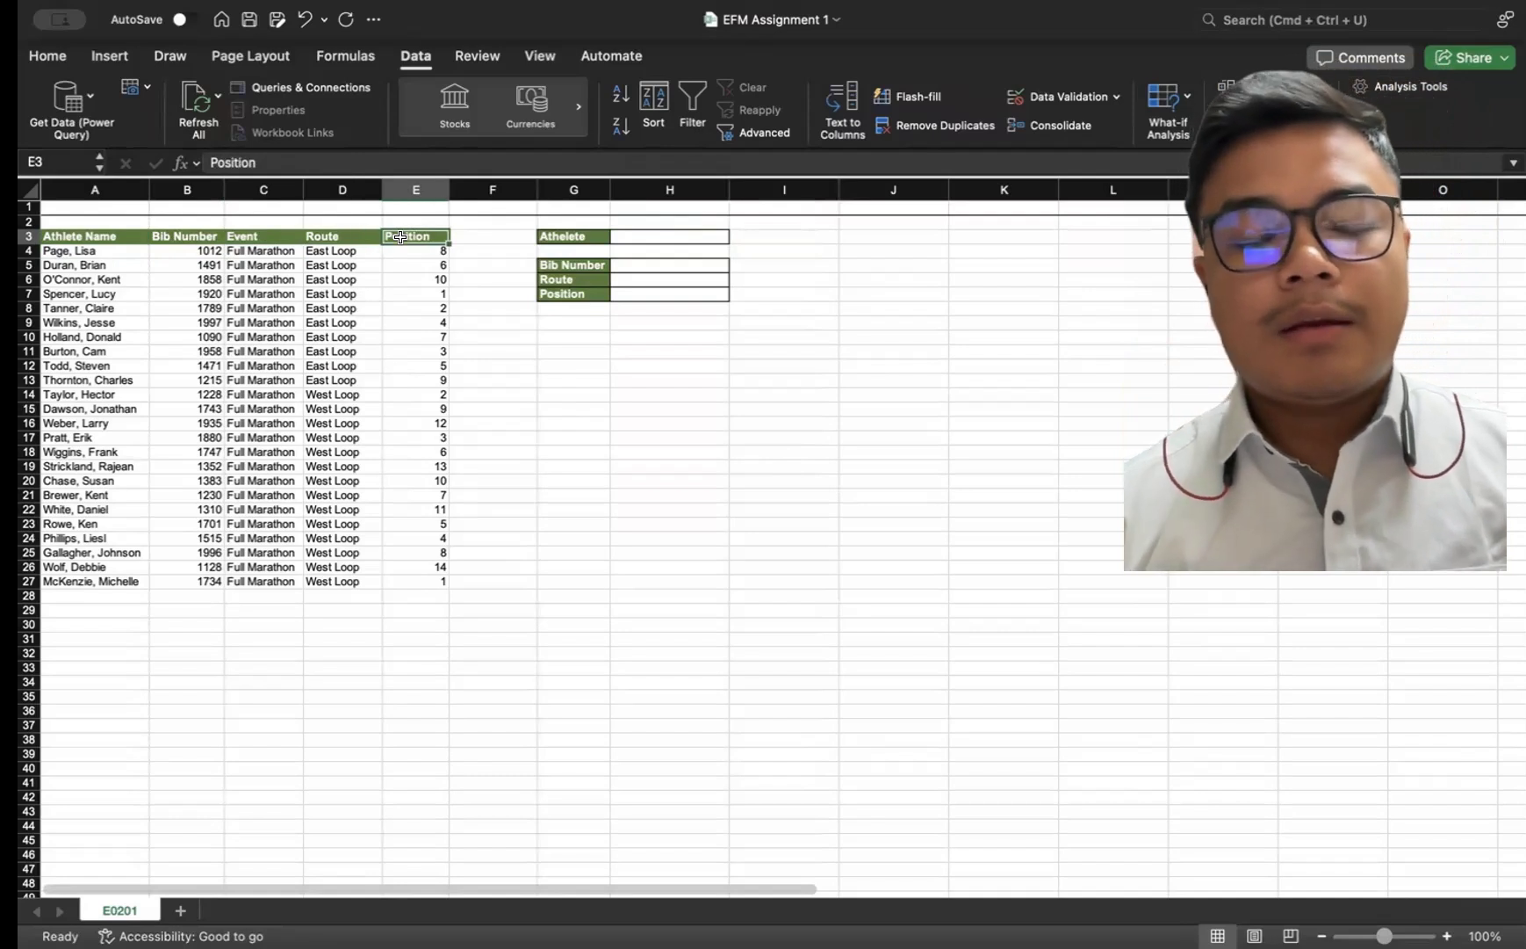
- Examine the lookup form's Athelete, Bib Number, Route and Position labels and the entry cells beside them
left_click(546, 236)
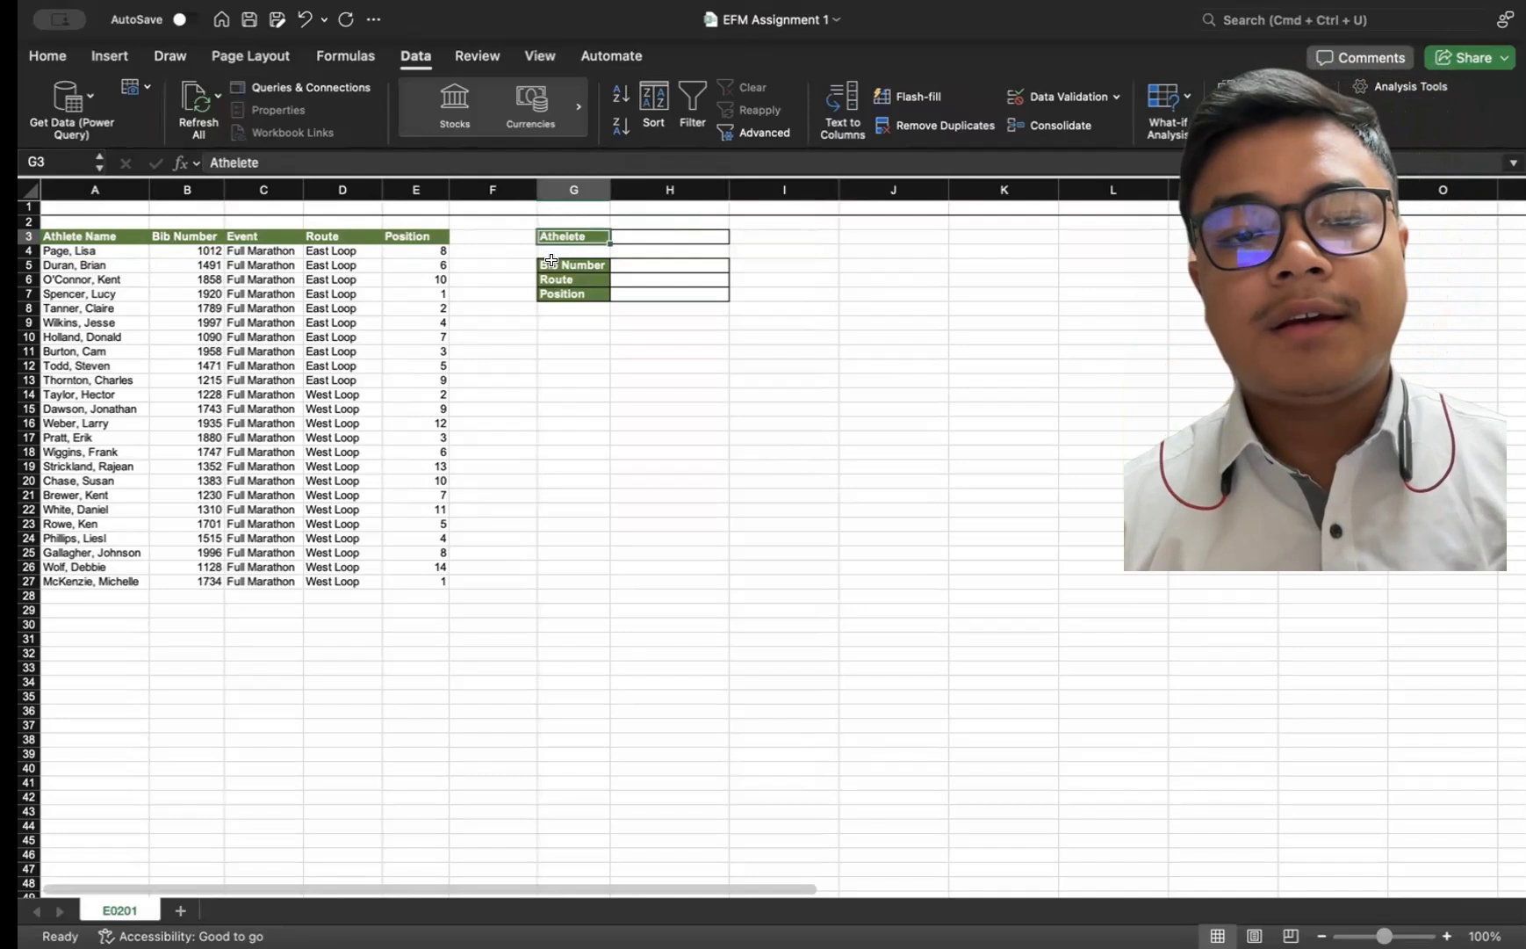
left_click(550, 266)
left_click(555, 279)
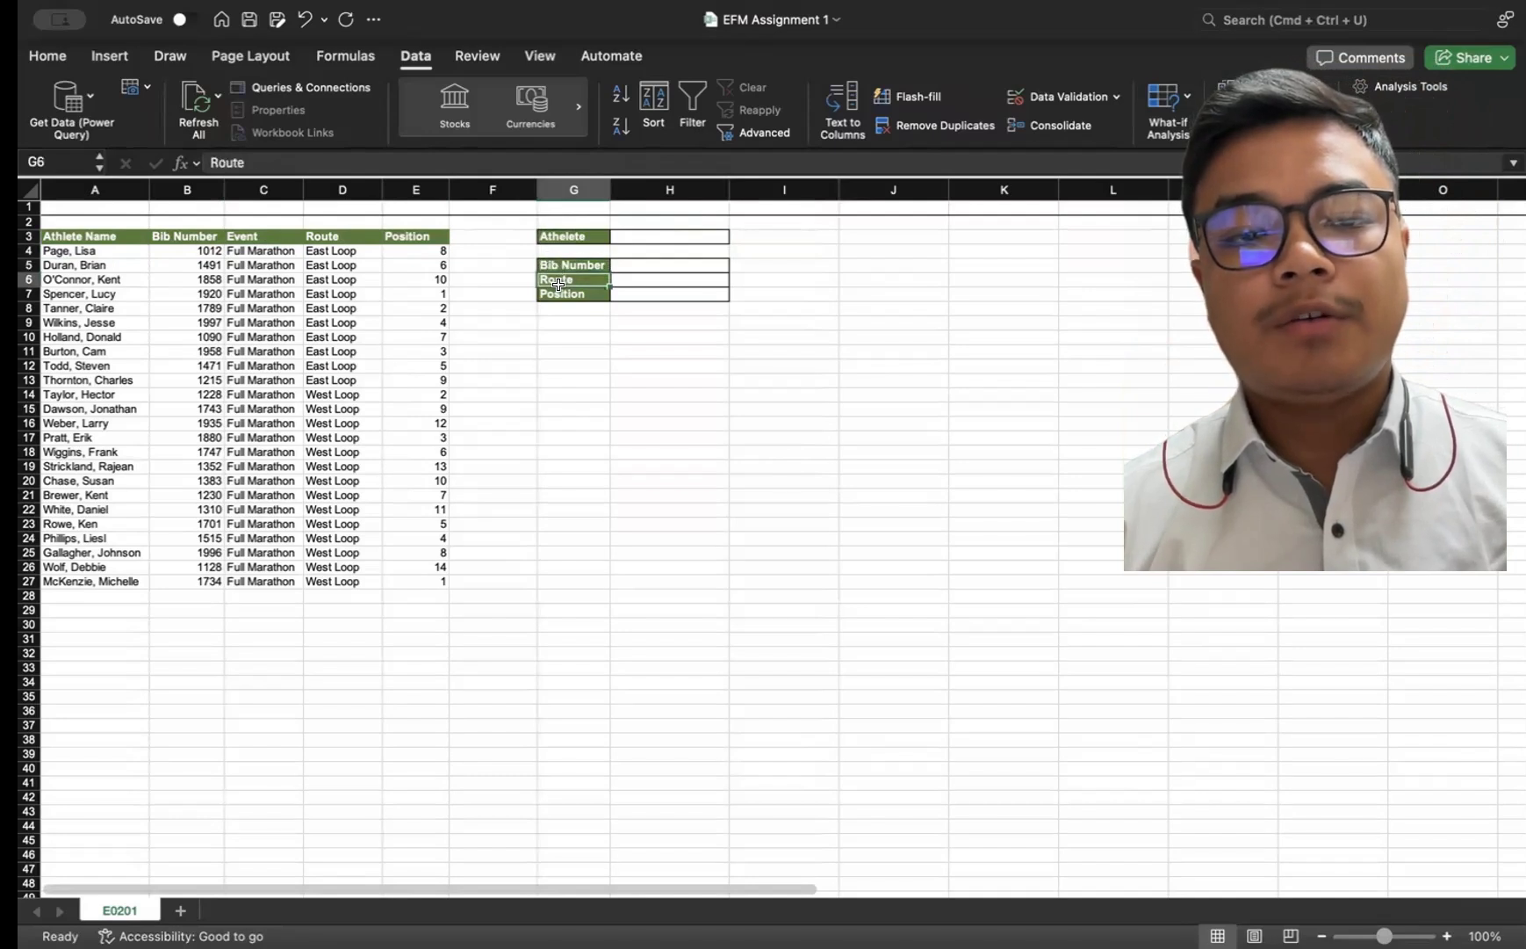
left_click(558, 294)
double_click(594, 234)
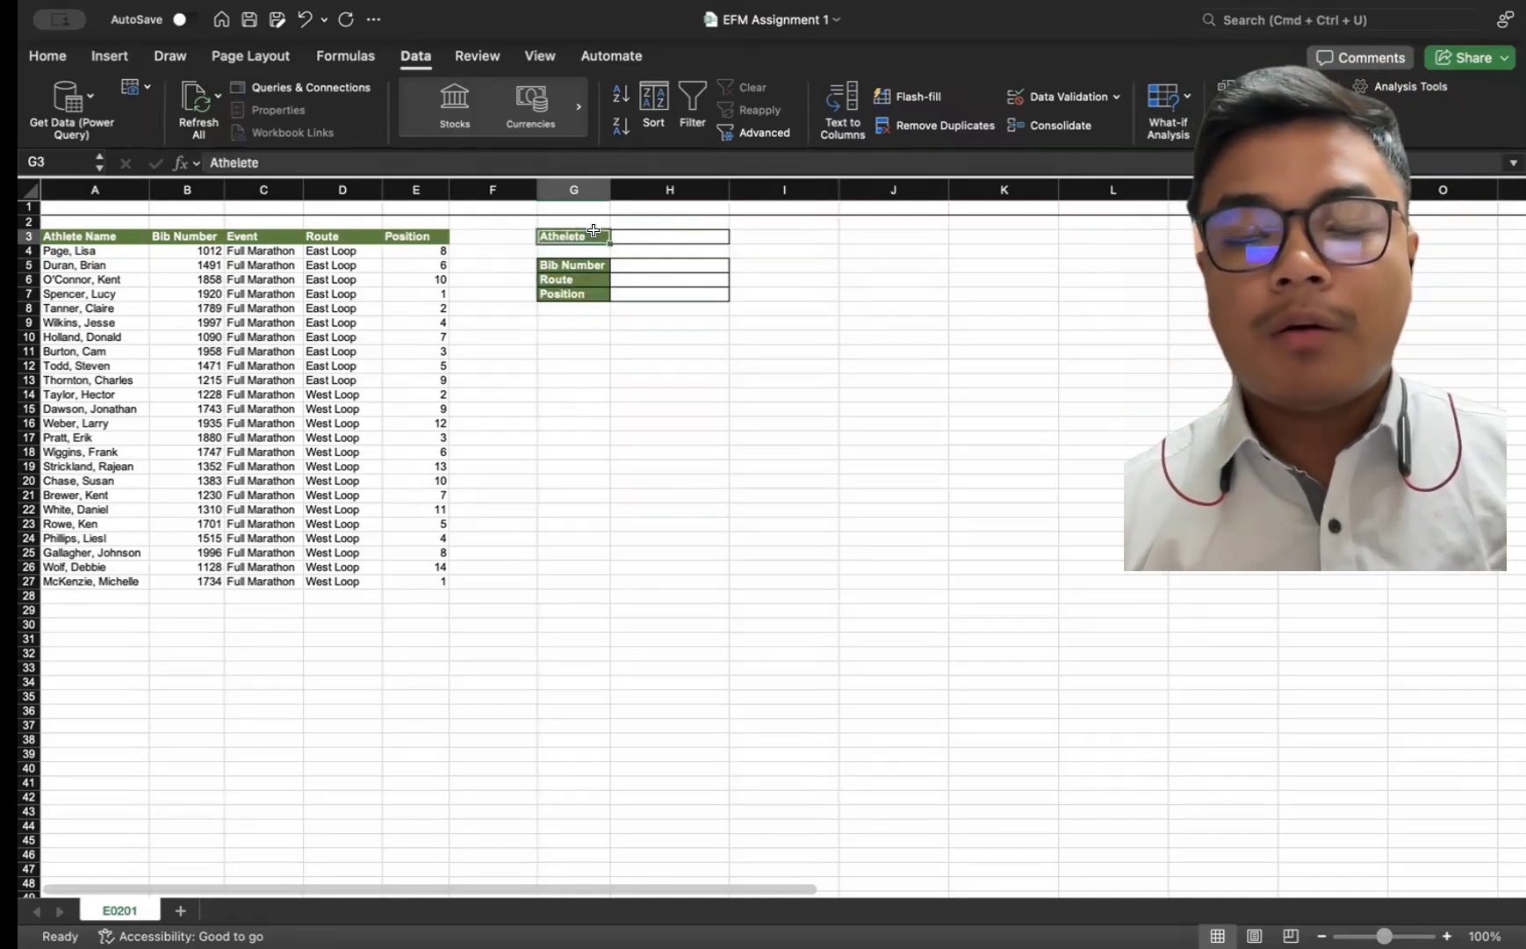
left_click(628, 230)
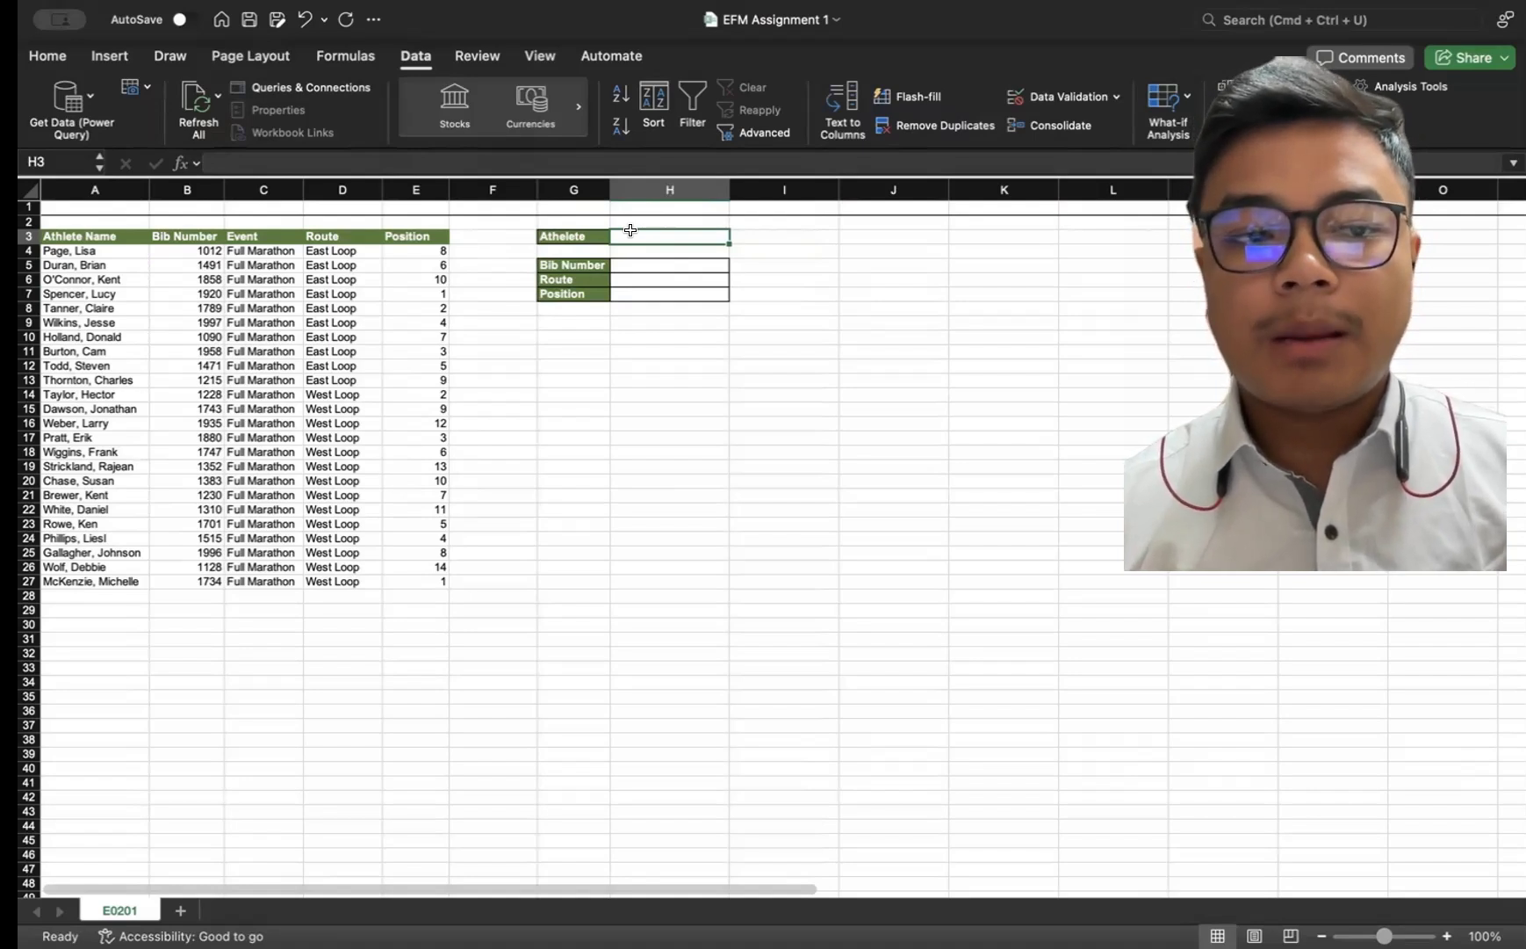
left_click(631, 265)
left_click(630, 280)
left_click(630, 292)
left_click(632, 264)
left_click(631, 280)
left_click(630, 293)
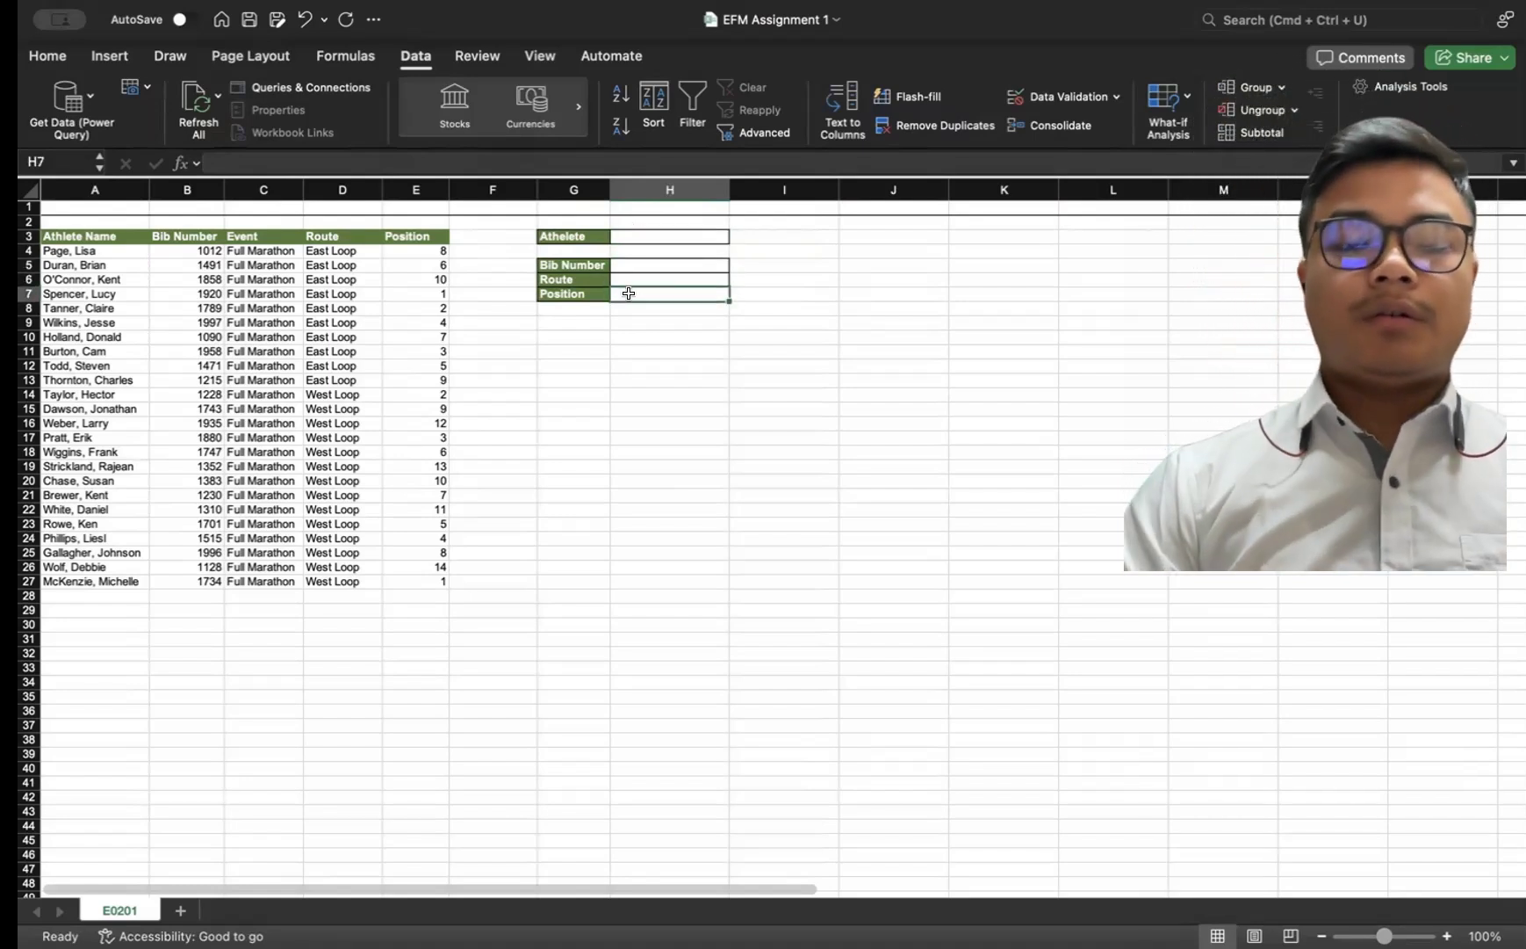
- Open data validation for the athlete entry cell H3 and restrict its allowed values to a List
left_click(634, 234)
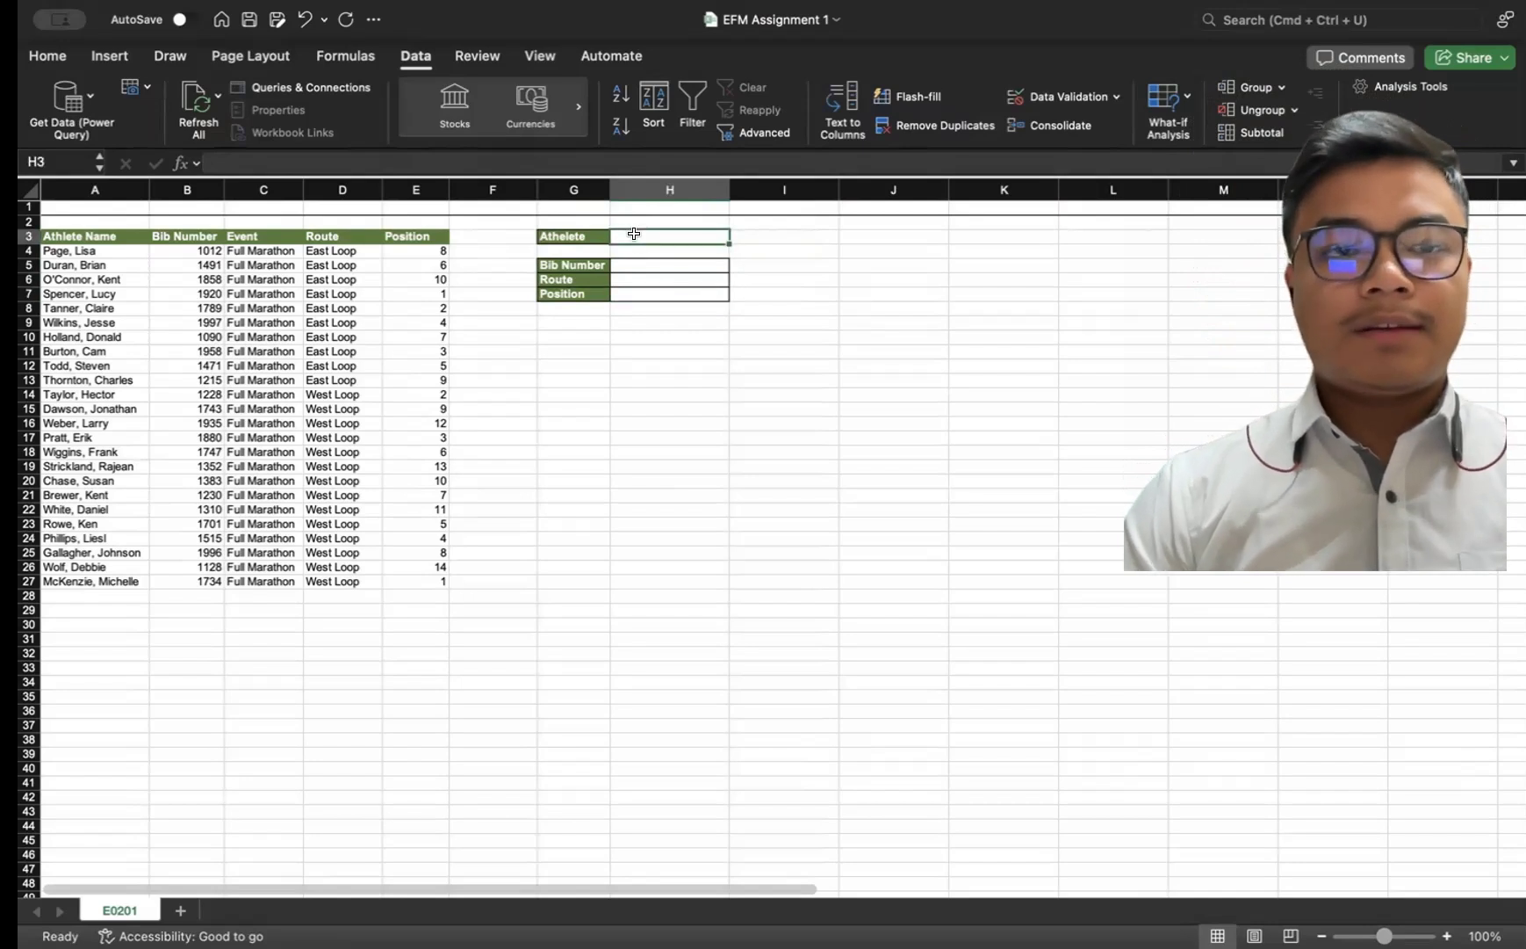
left_click(406, 58)
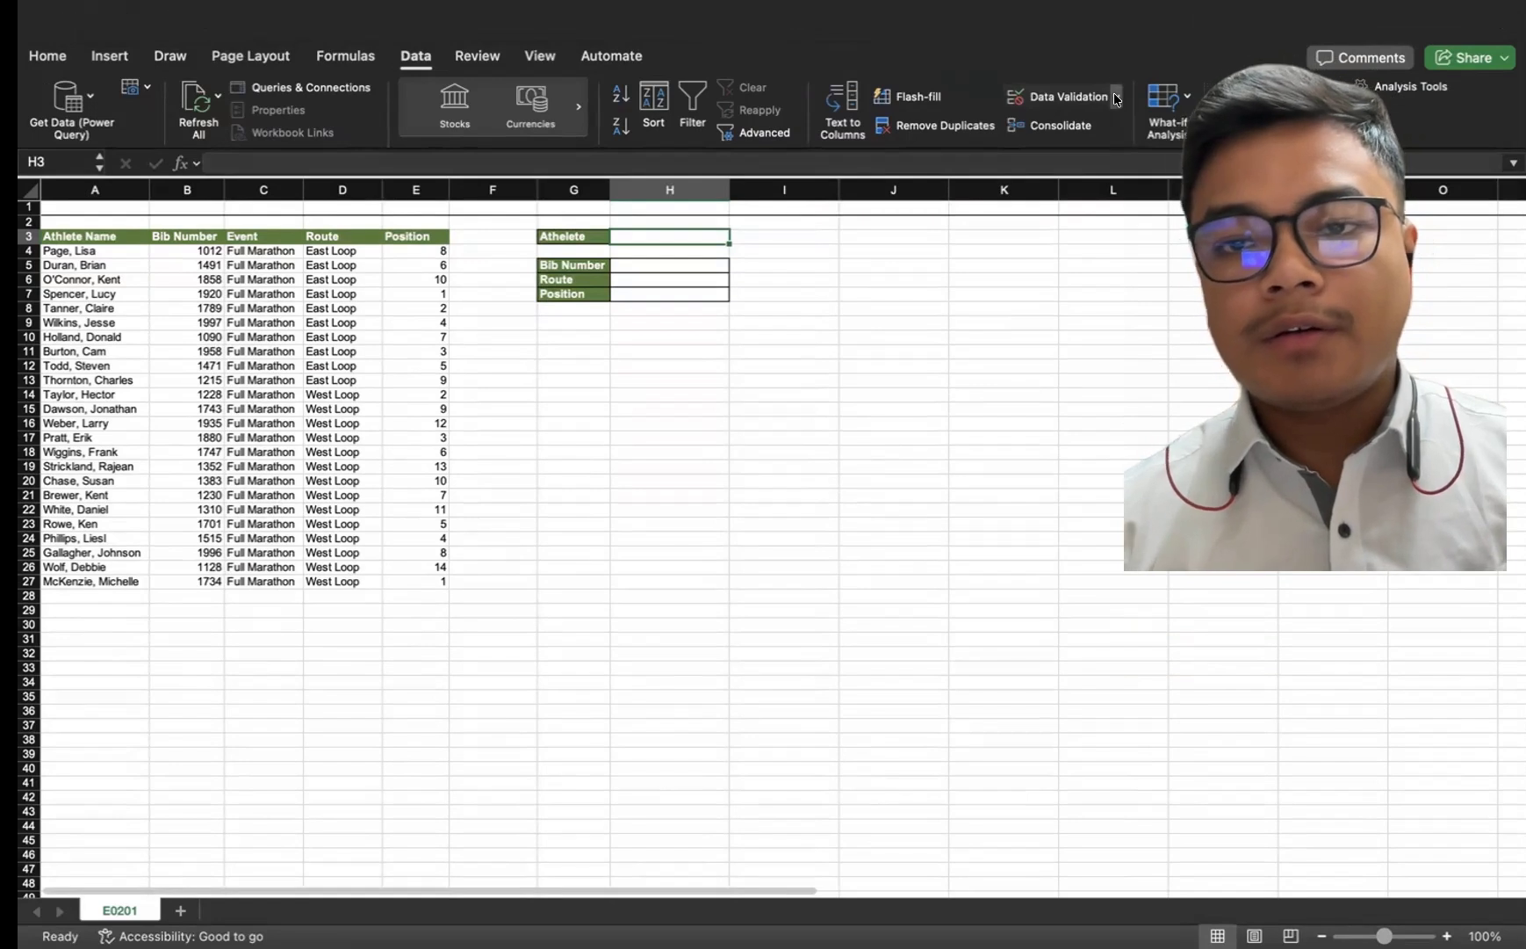
left_click(1110, 129)
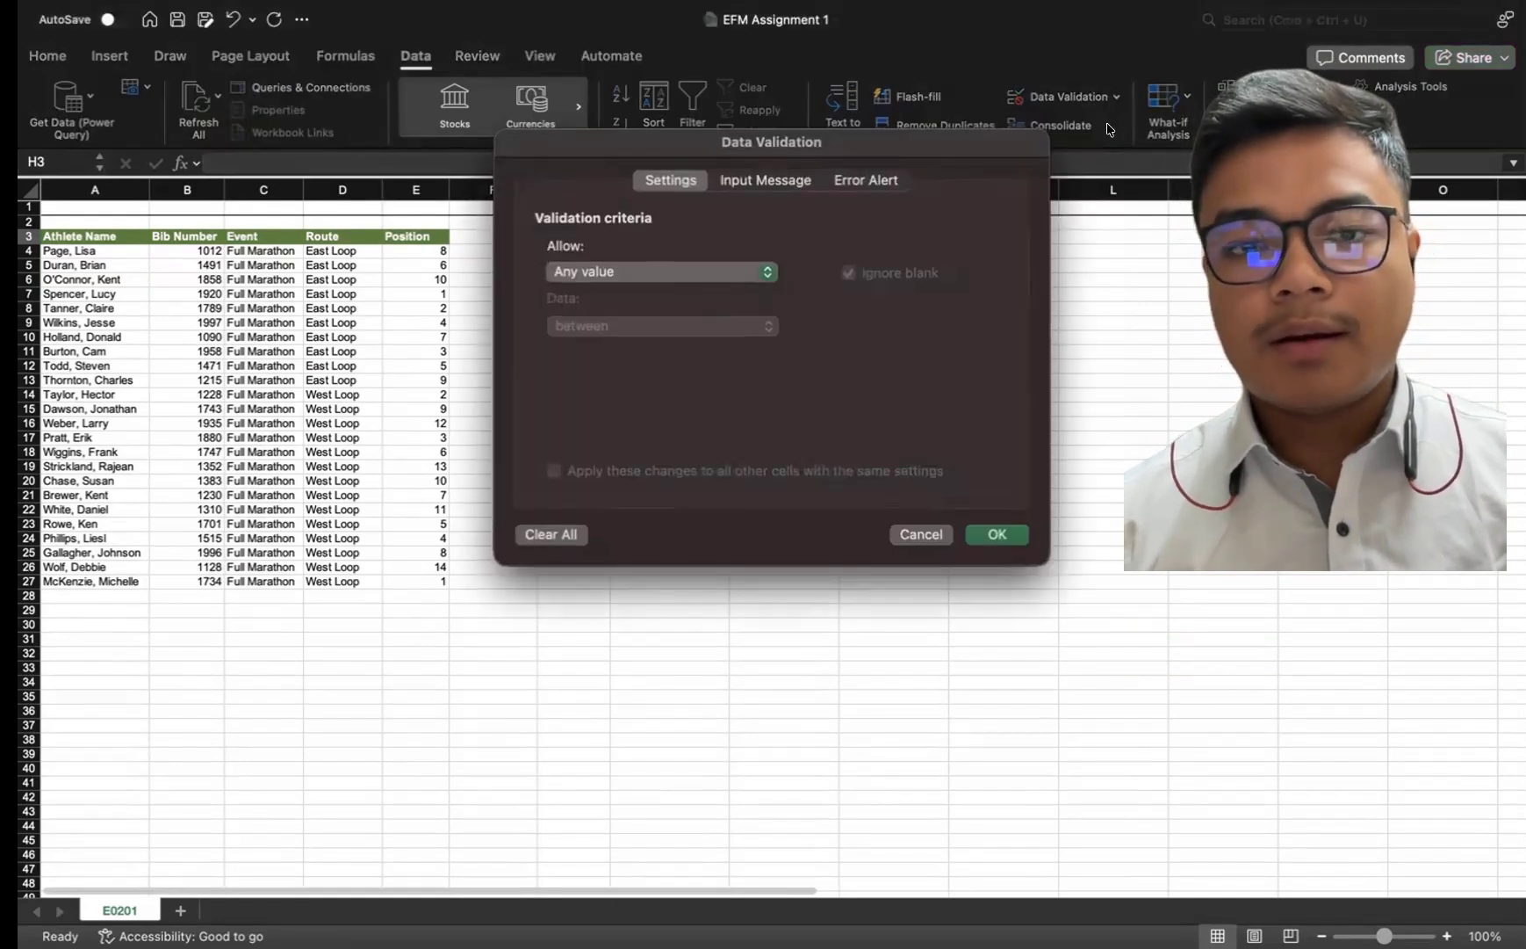
left_click(765, 272)
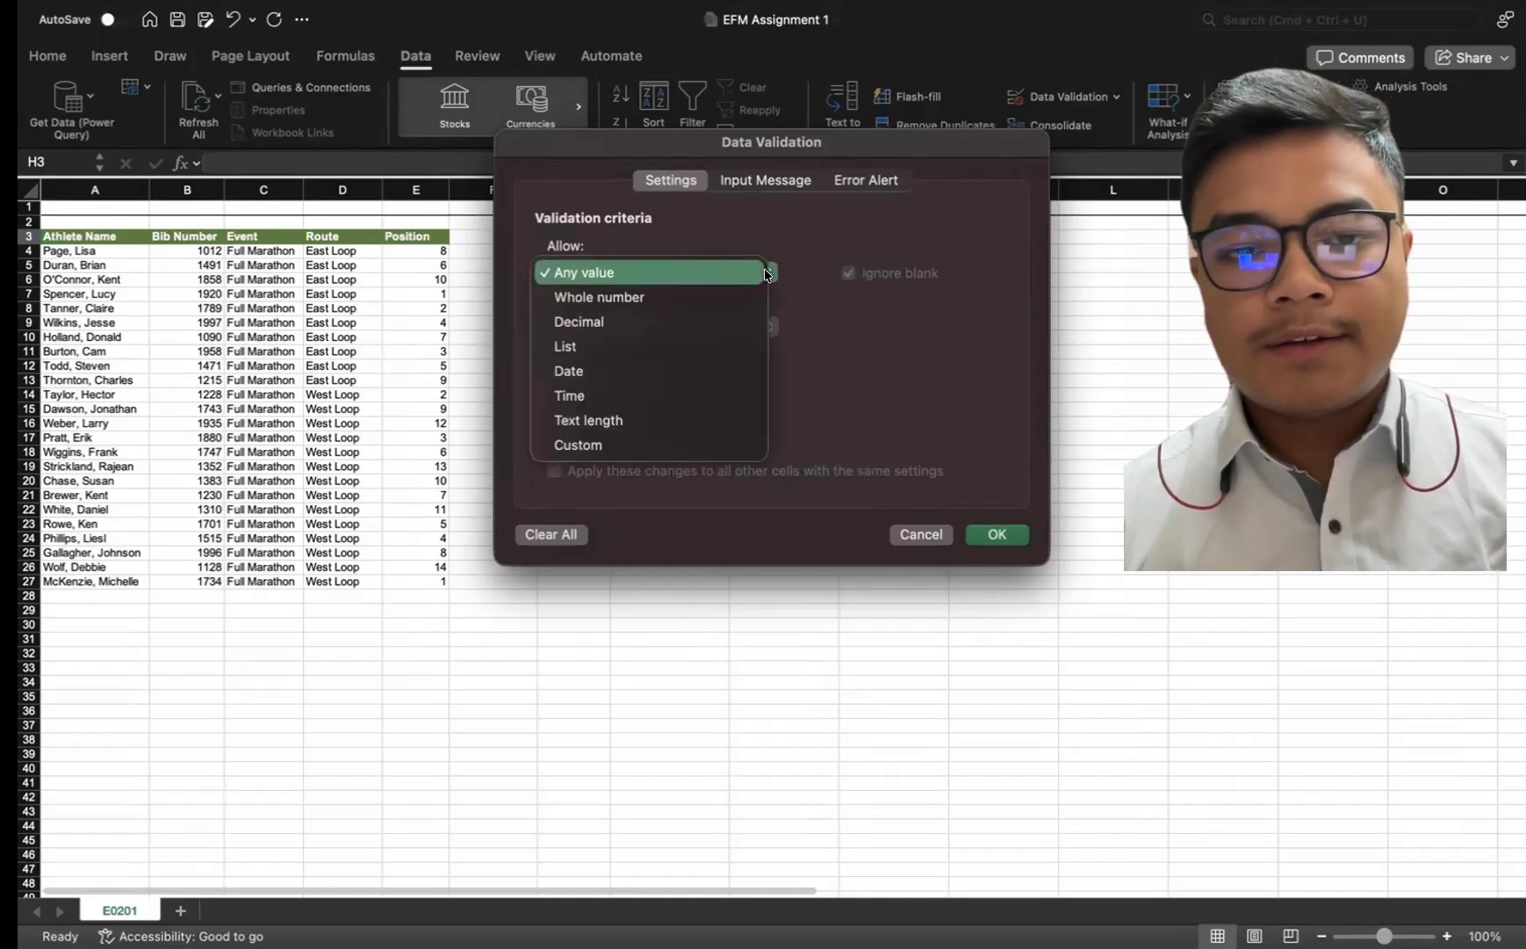
left_click(702, 340)
- Set the list source to the athlete names in A4:A27 and apply the validation
left_click(670, 377)
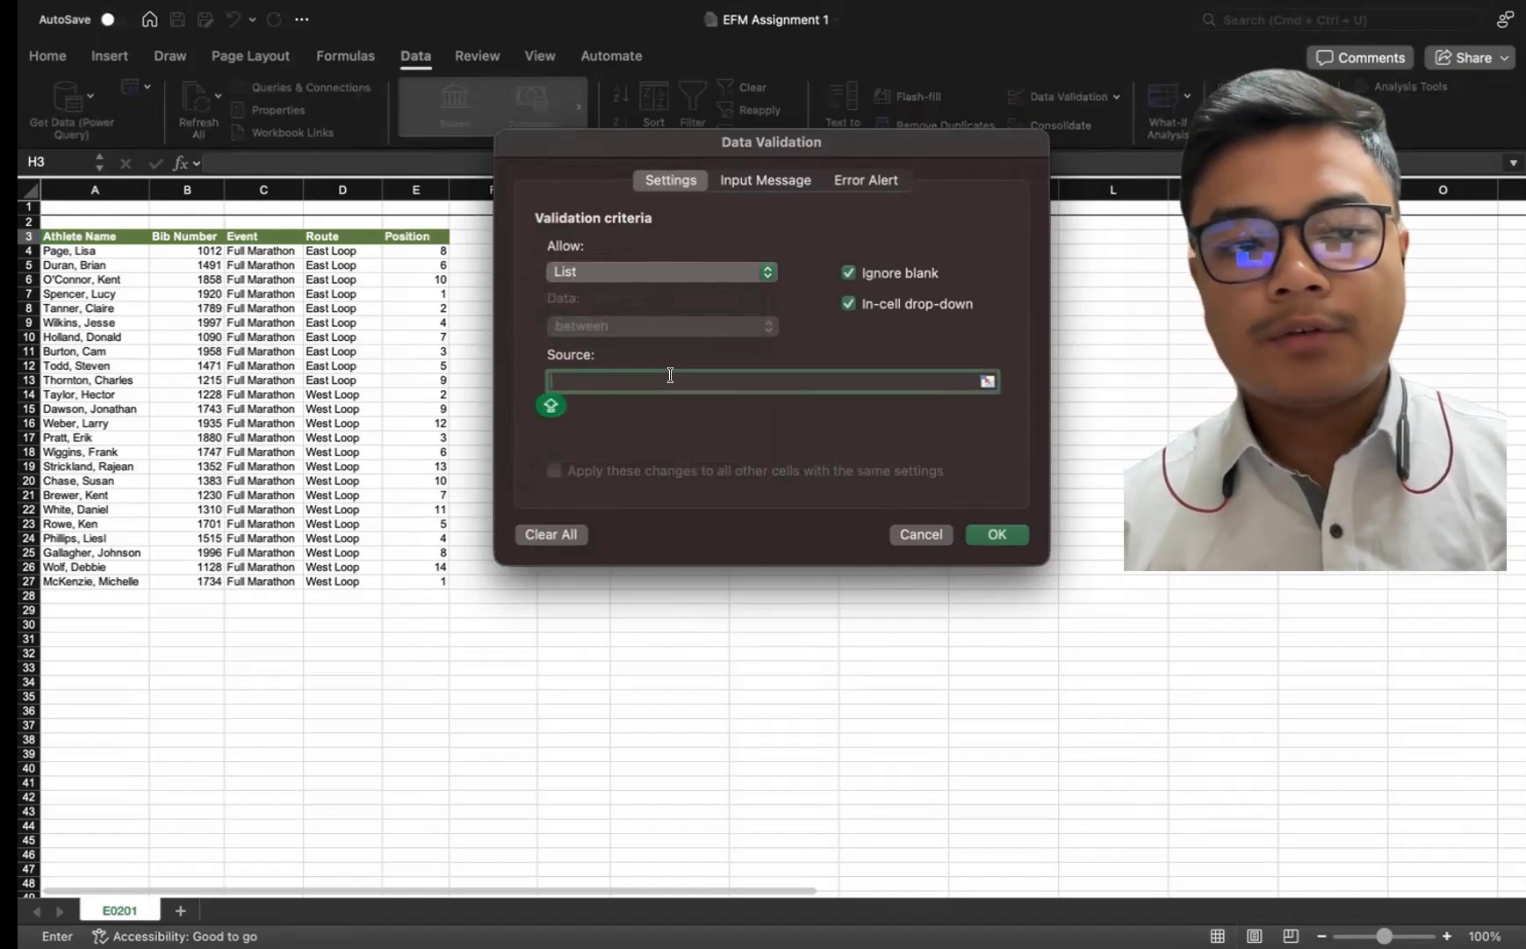
left_click(66, 250)
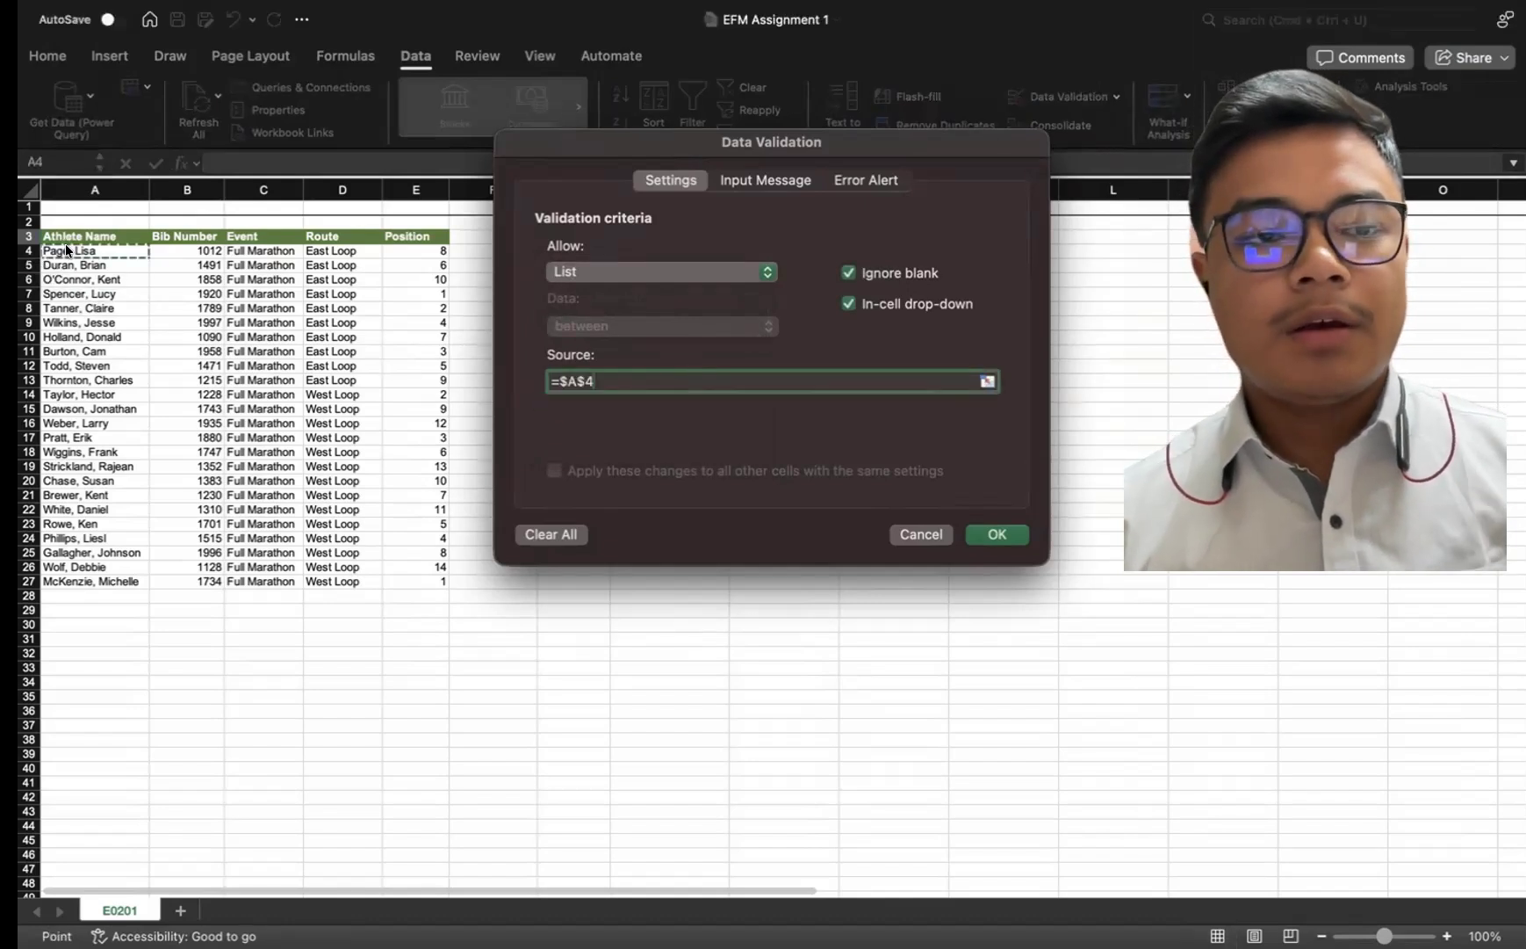
key("shift+Down")
key("shift+Down")
key("shift+Down")
key("shift+Down")
key("shift+Down")
key("shift+Down")
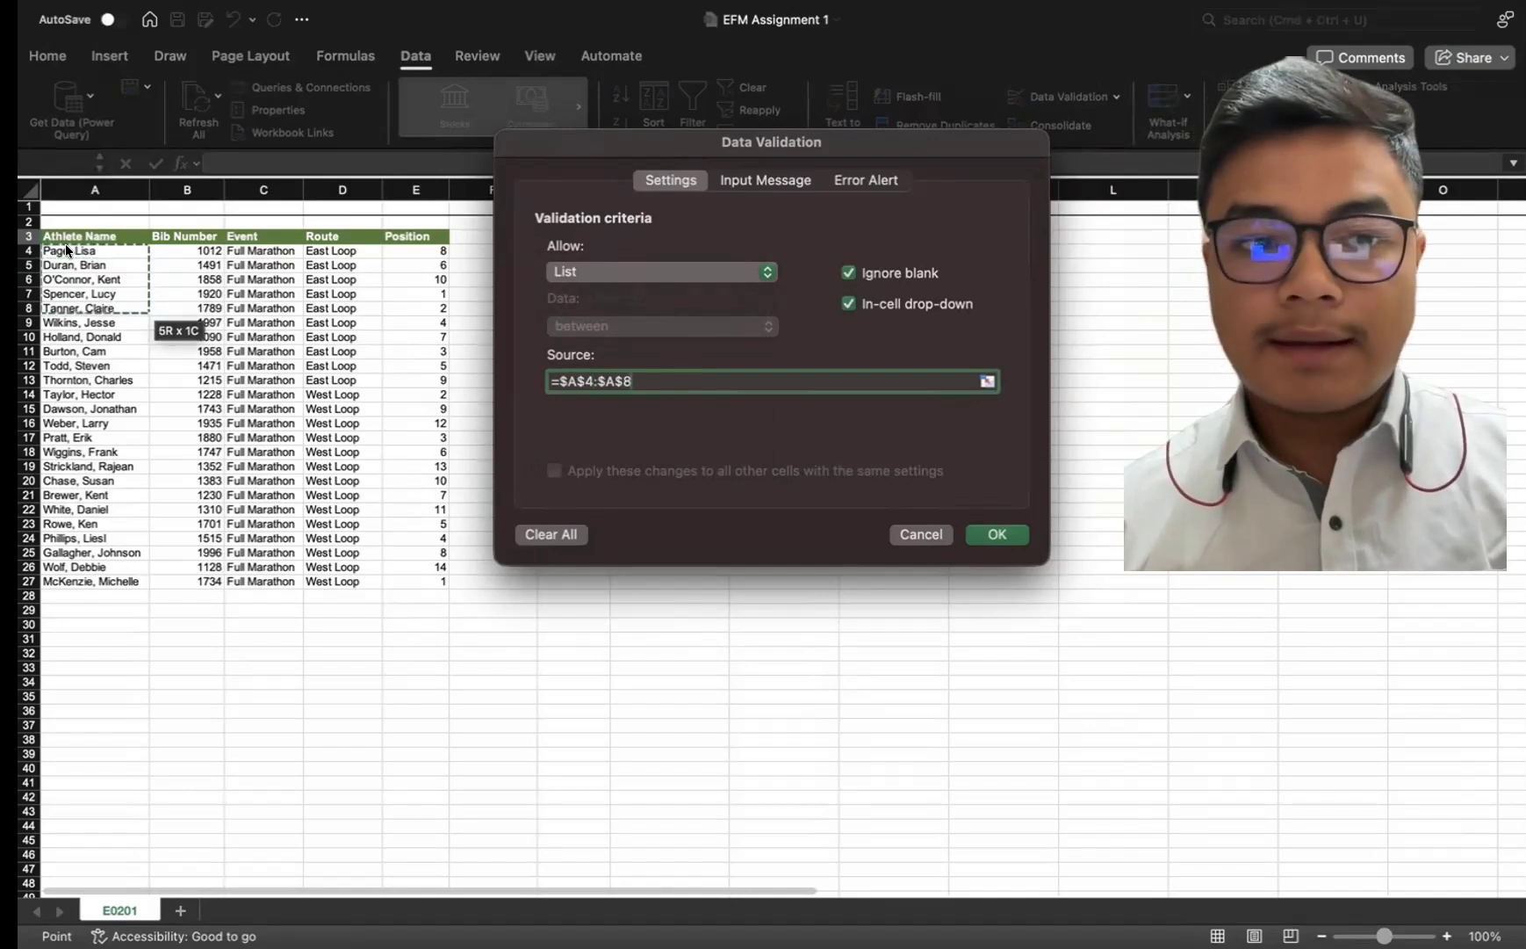
key("shift+Down")
key("shift+Down")
key("shift+Down")
key("shift+Down")
key("shift+Down")
key("shift+Down")
key("shift+Down")
key("shift+Down")
key("shift+Down")
key("shift+Down")
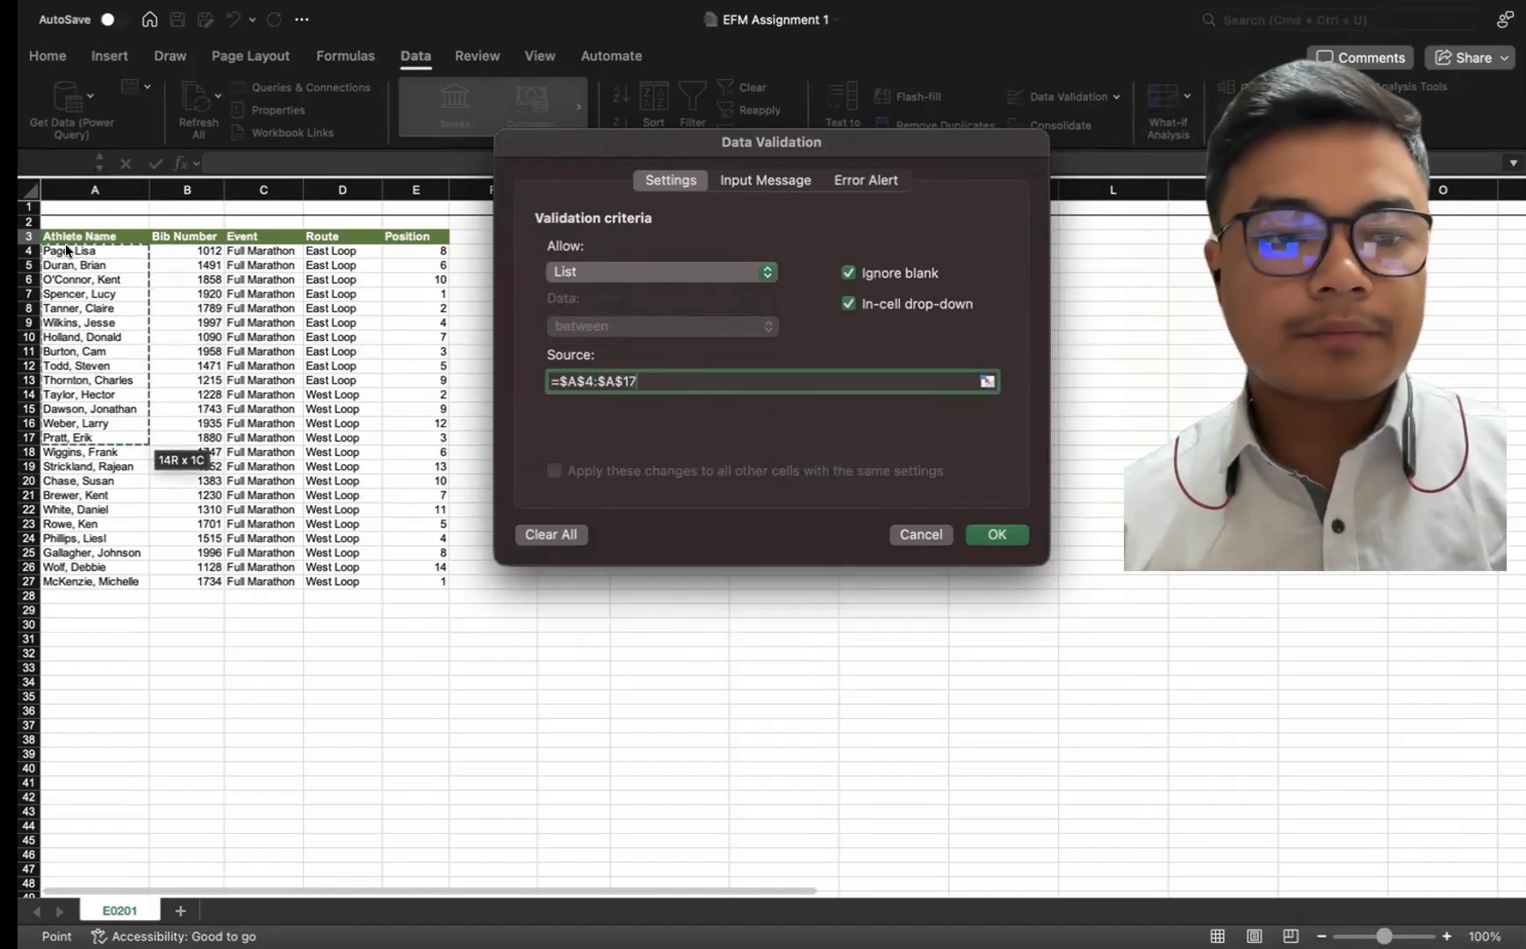
key("shift+Down")
key("shift+Down")
key("shift+Down")
key("shift+Down")
key("shift+Down")
key("shift+Down")
key("shift+Down")
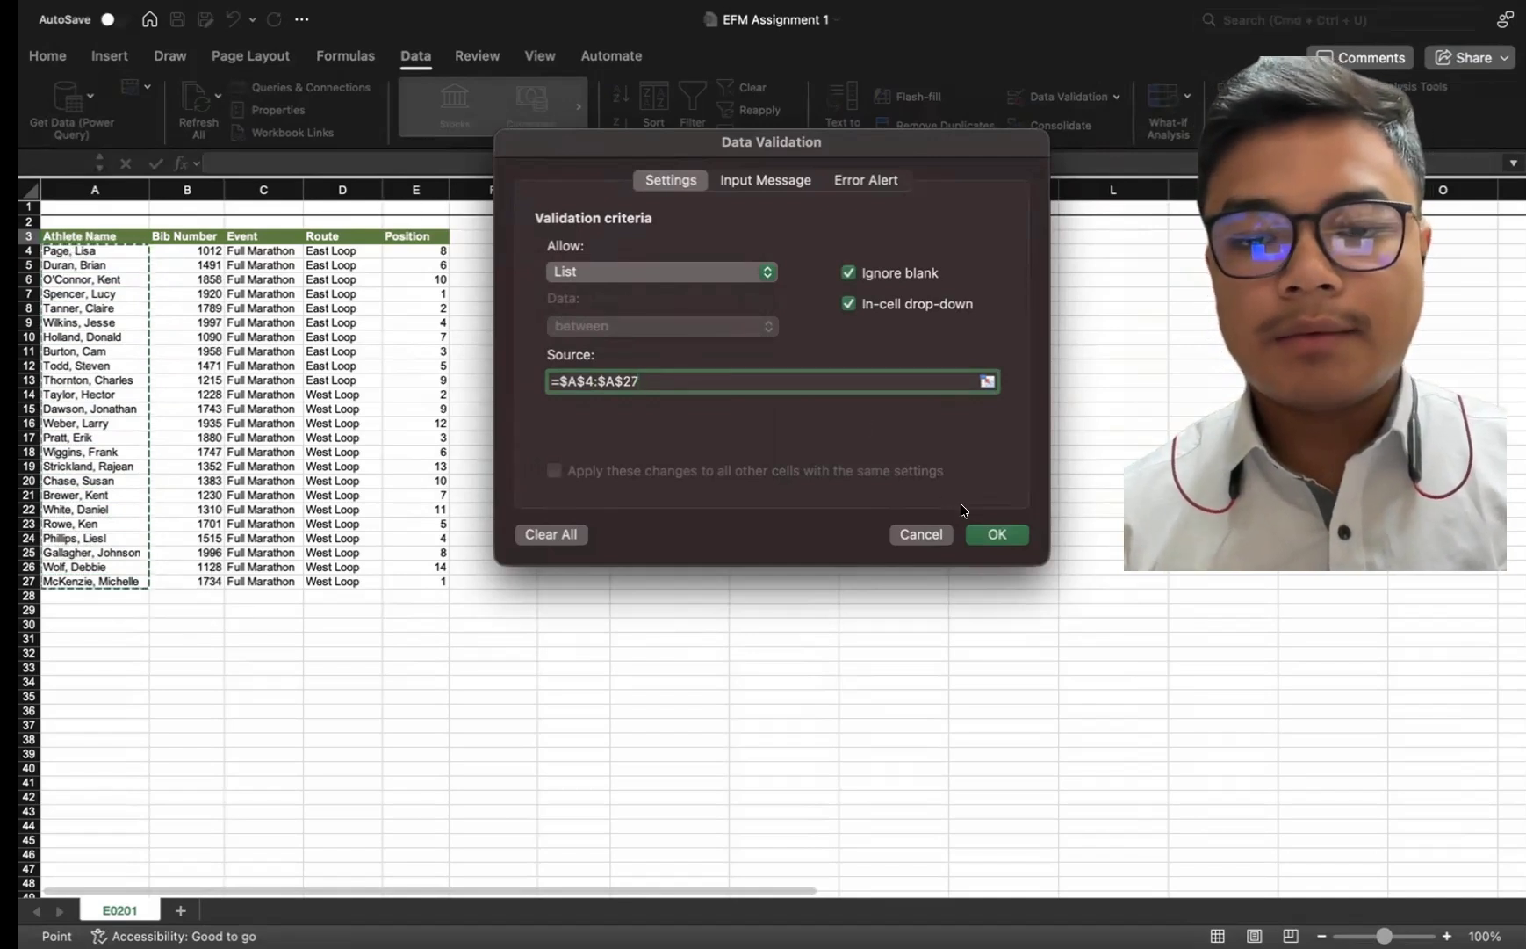
left_click(1019, 530)
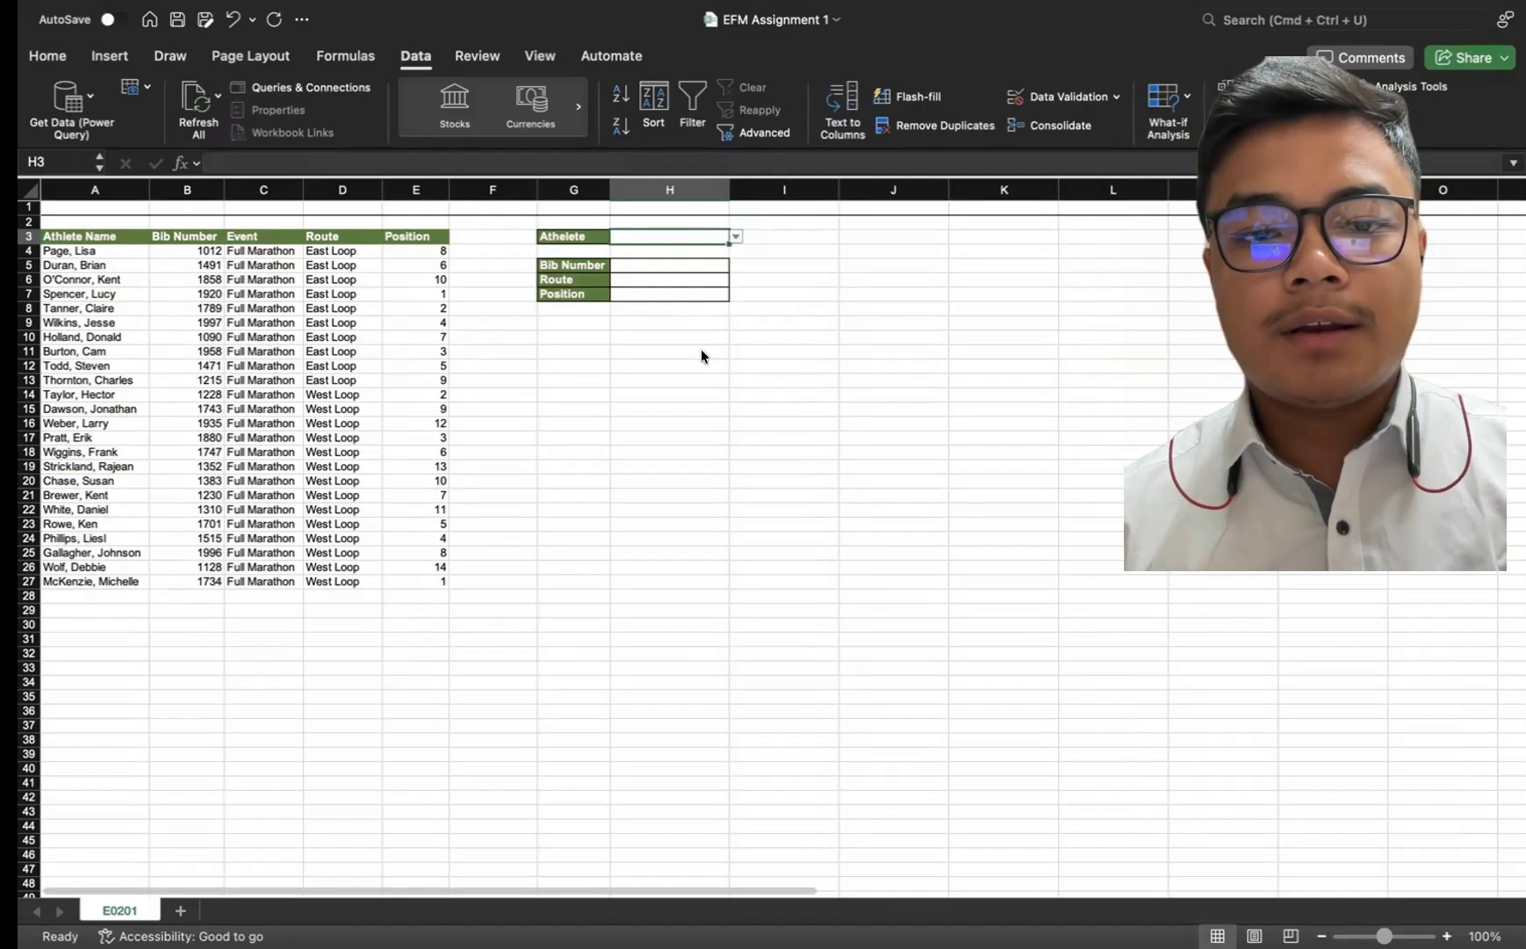
- Choose the fifth athlete in the list from the drop-down in H3
scroll(701, 349, "down", 5)
scroll(702, 349, "up", 5)
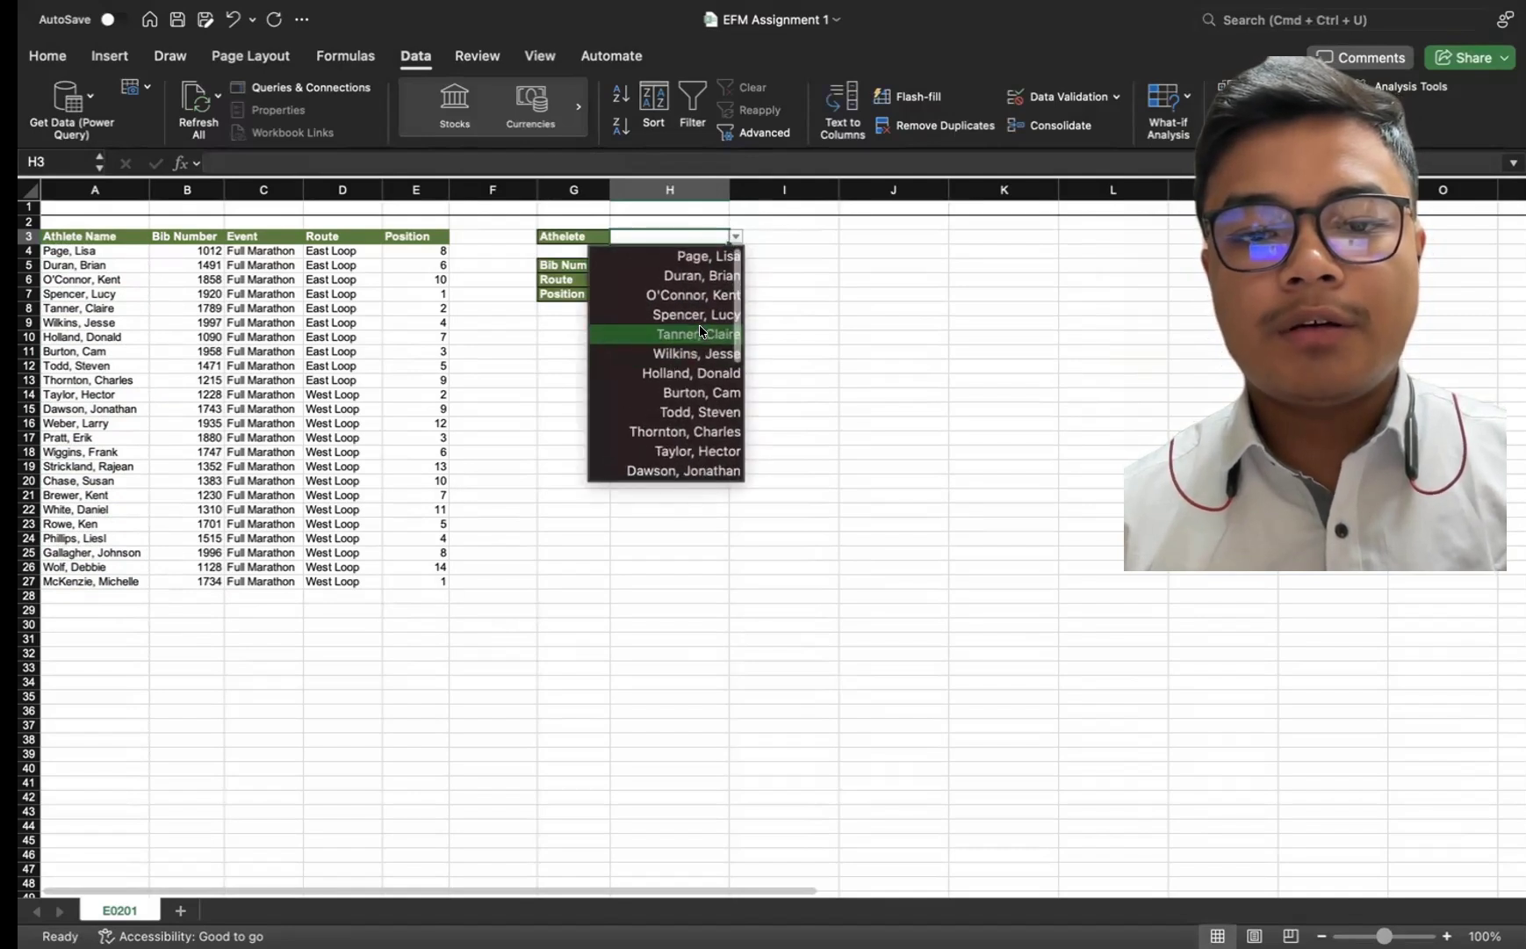
left_click(700, 332)
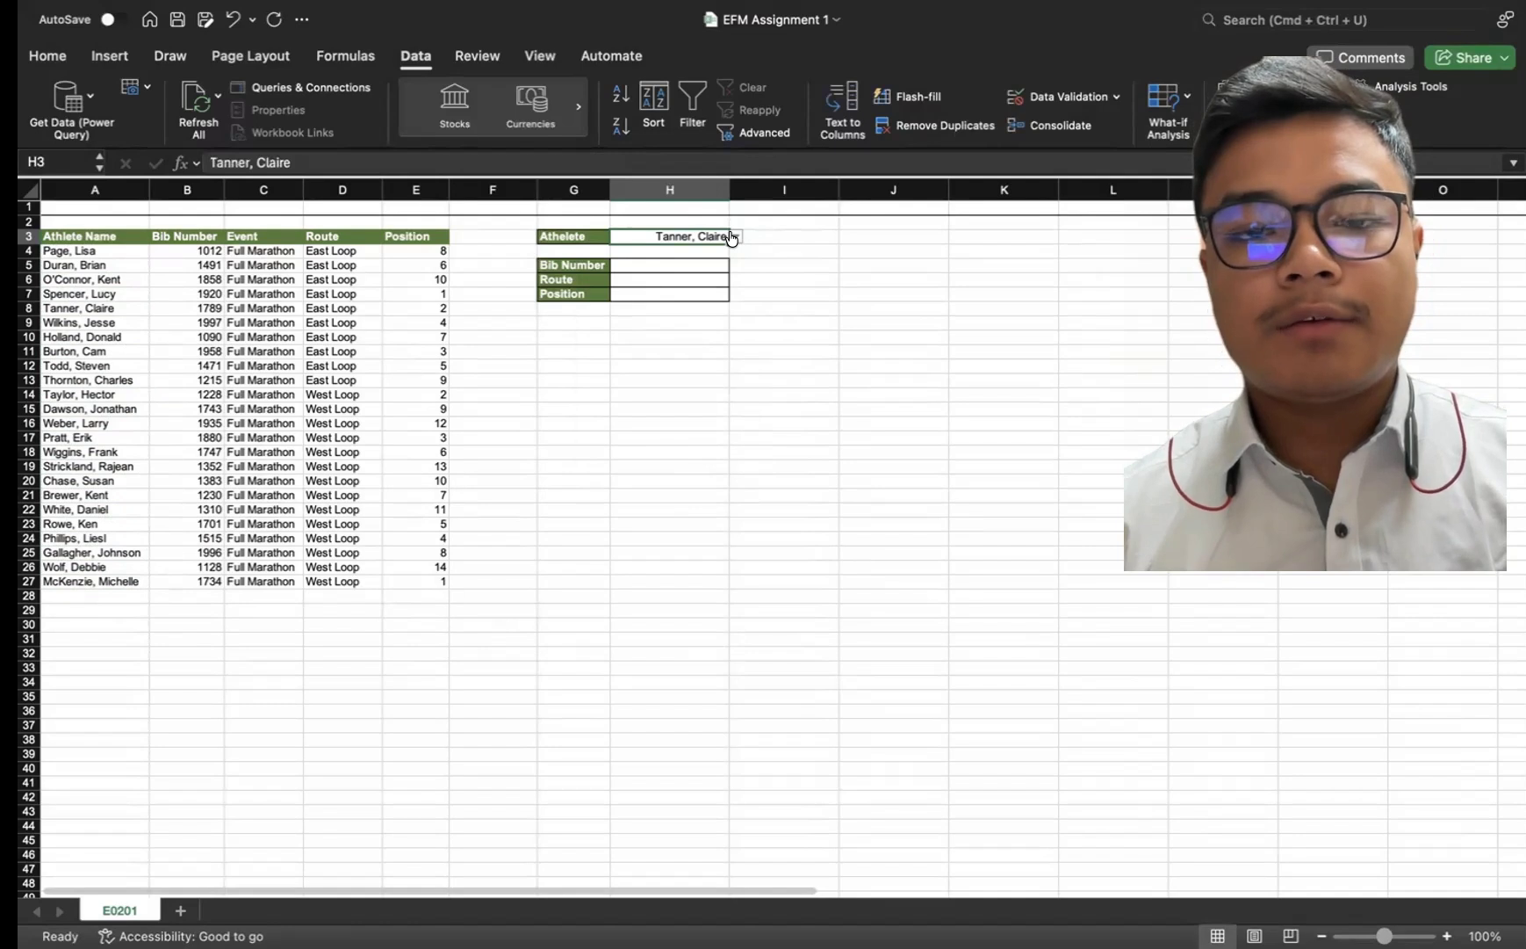
scroll(677, 417, "down", 5)
left_click(763, 381)
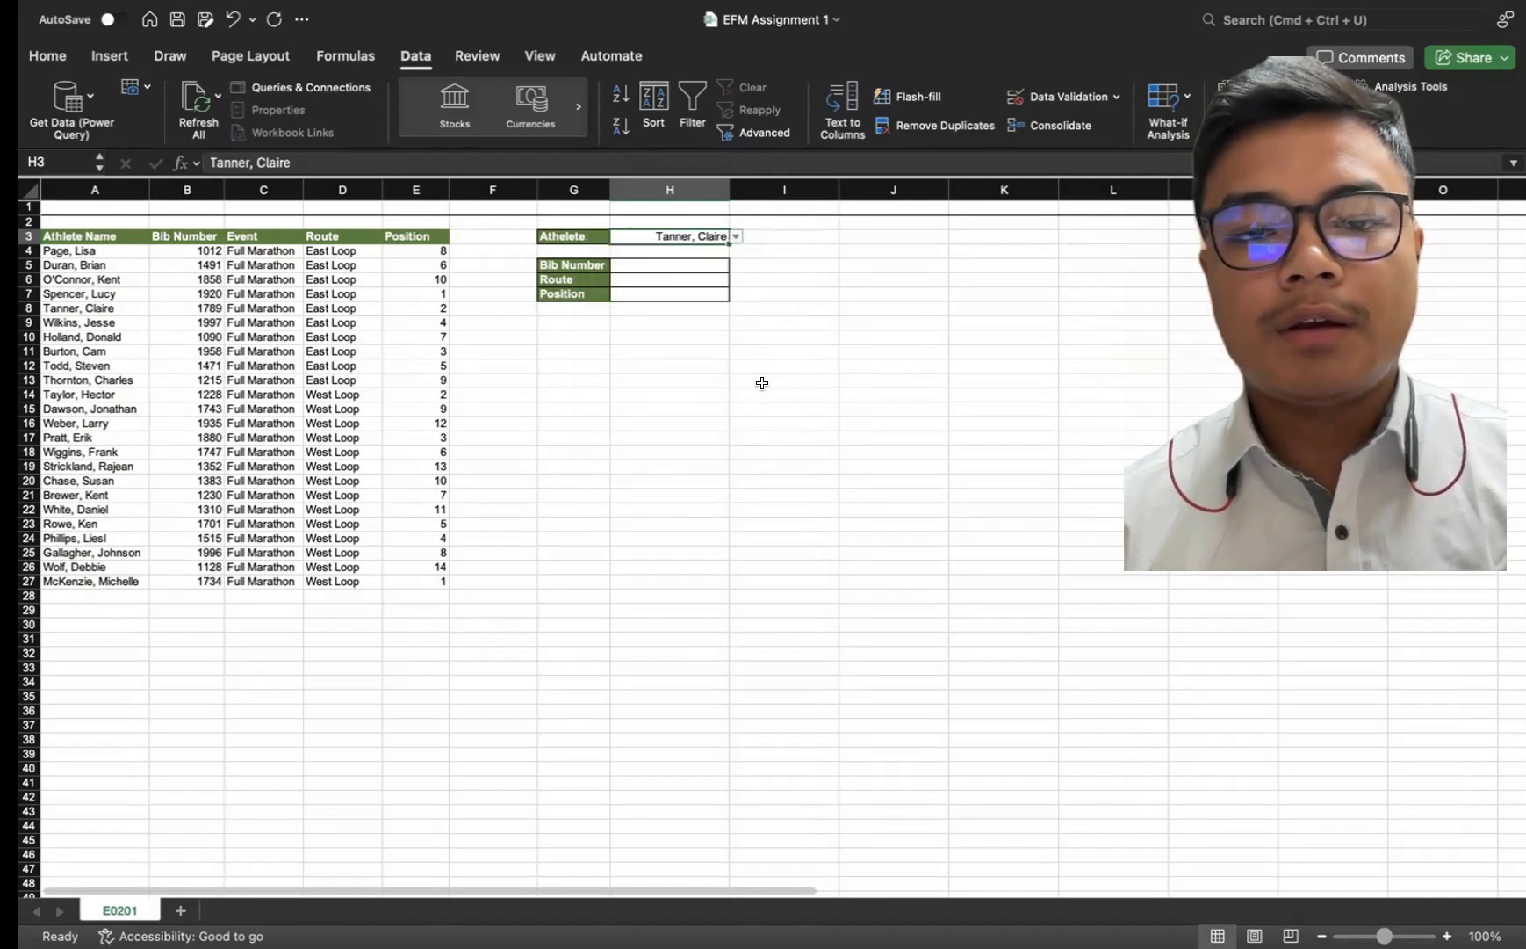
- Start a VLOOKUP formula in the Bib Number cell H5 with H3 as the lookup value
left_click(666, 260)
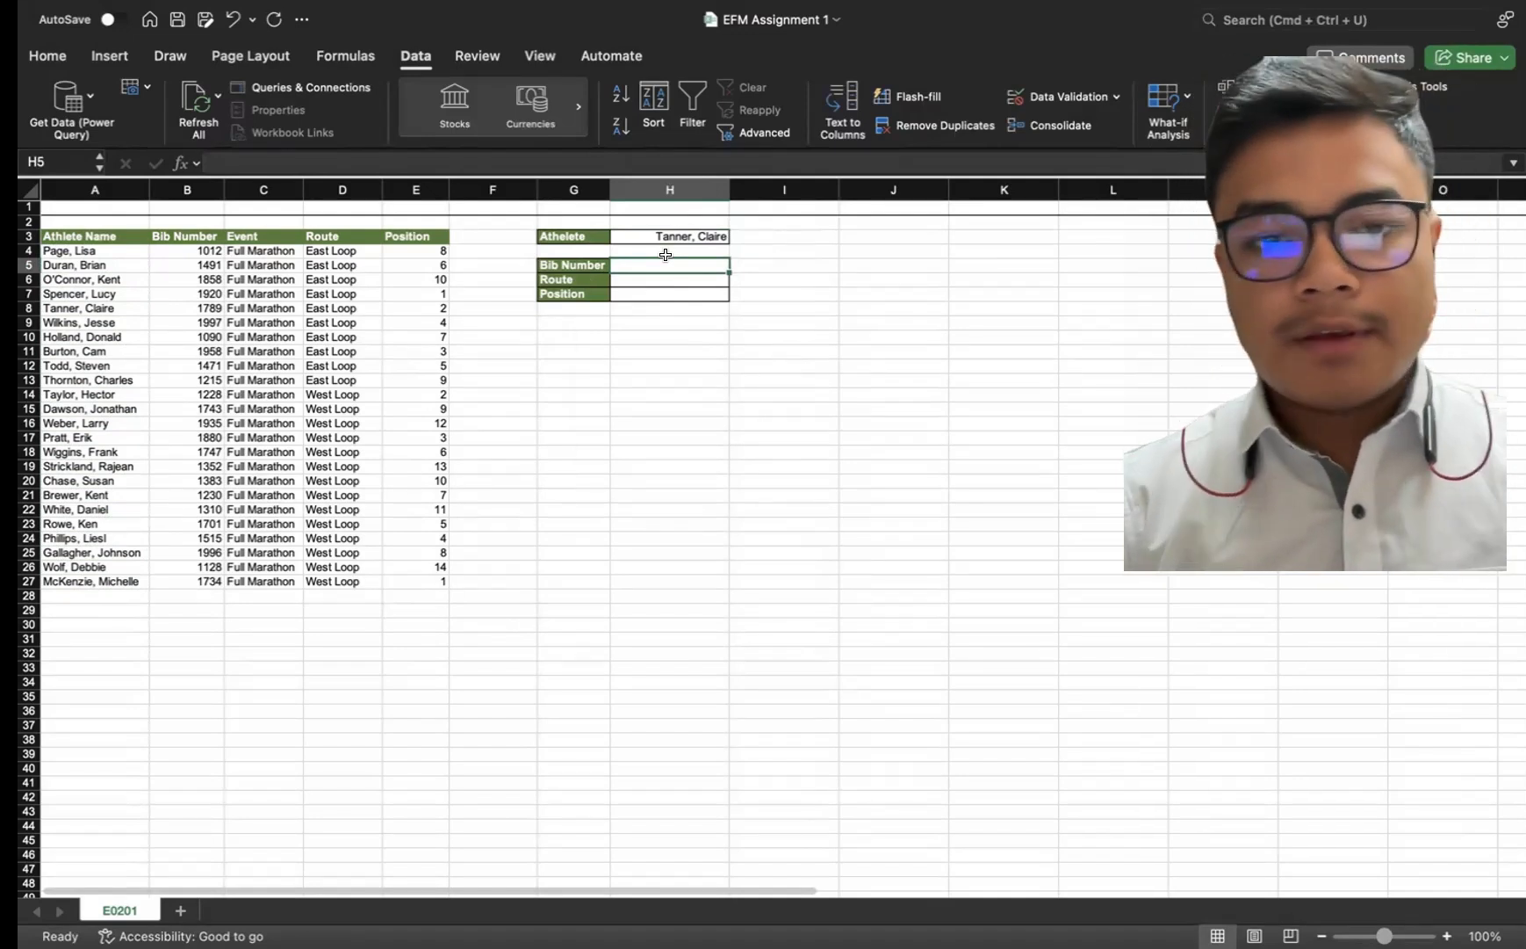
type("=")
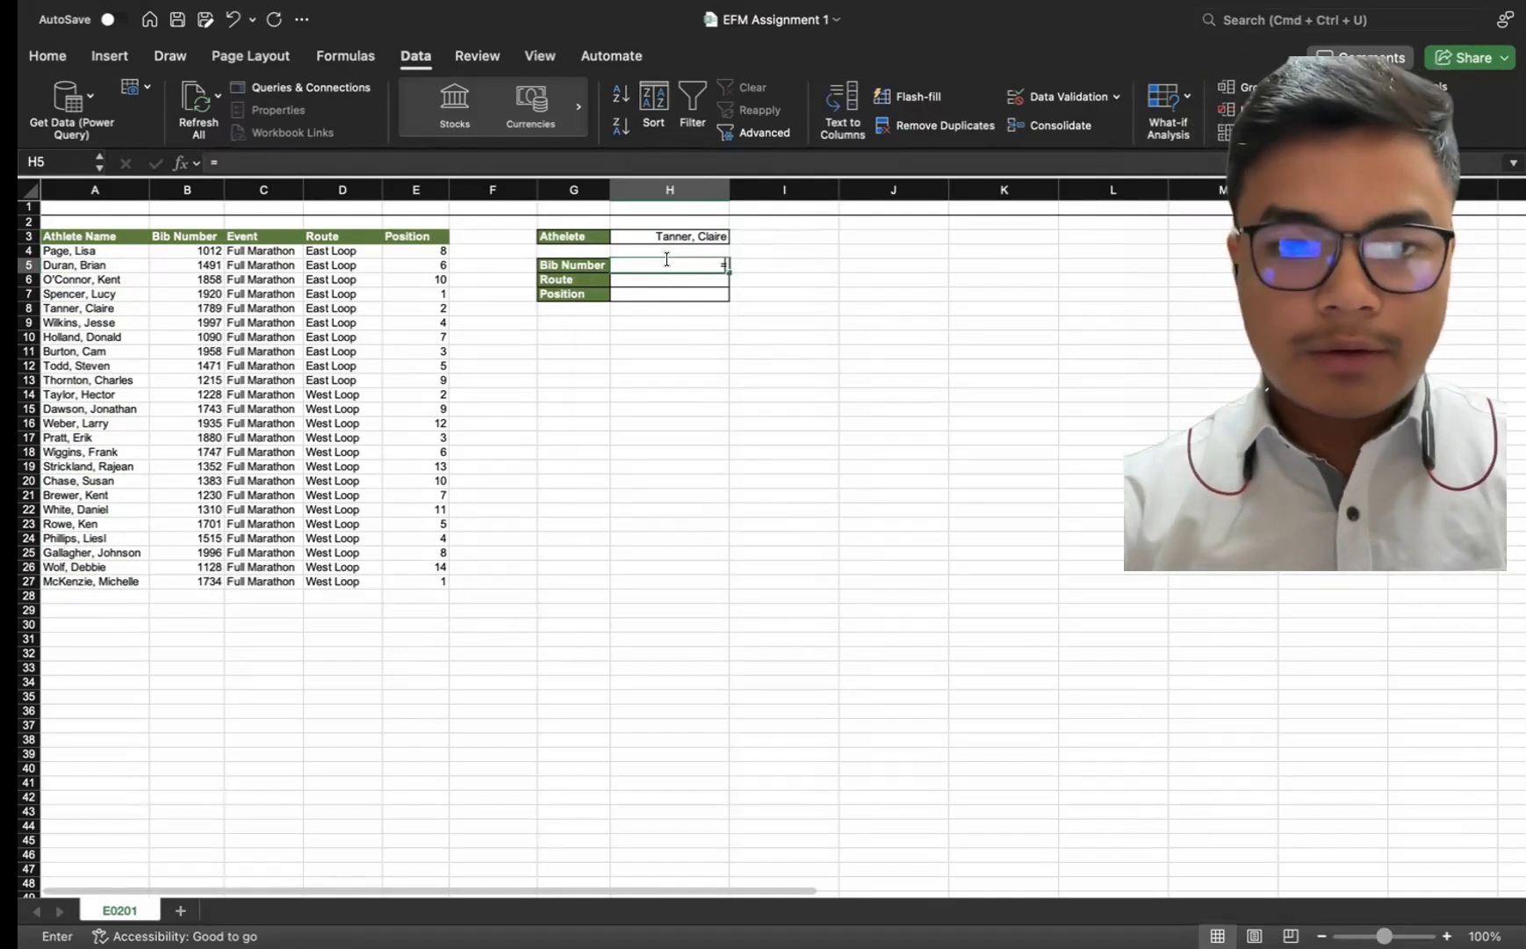
type("VOO")
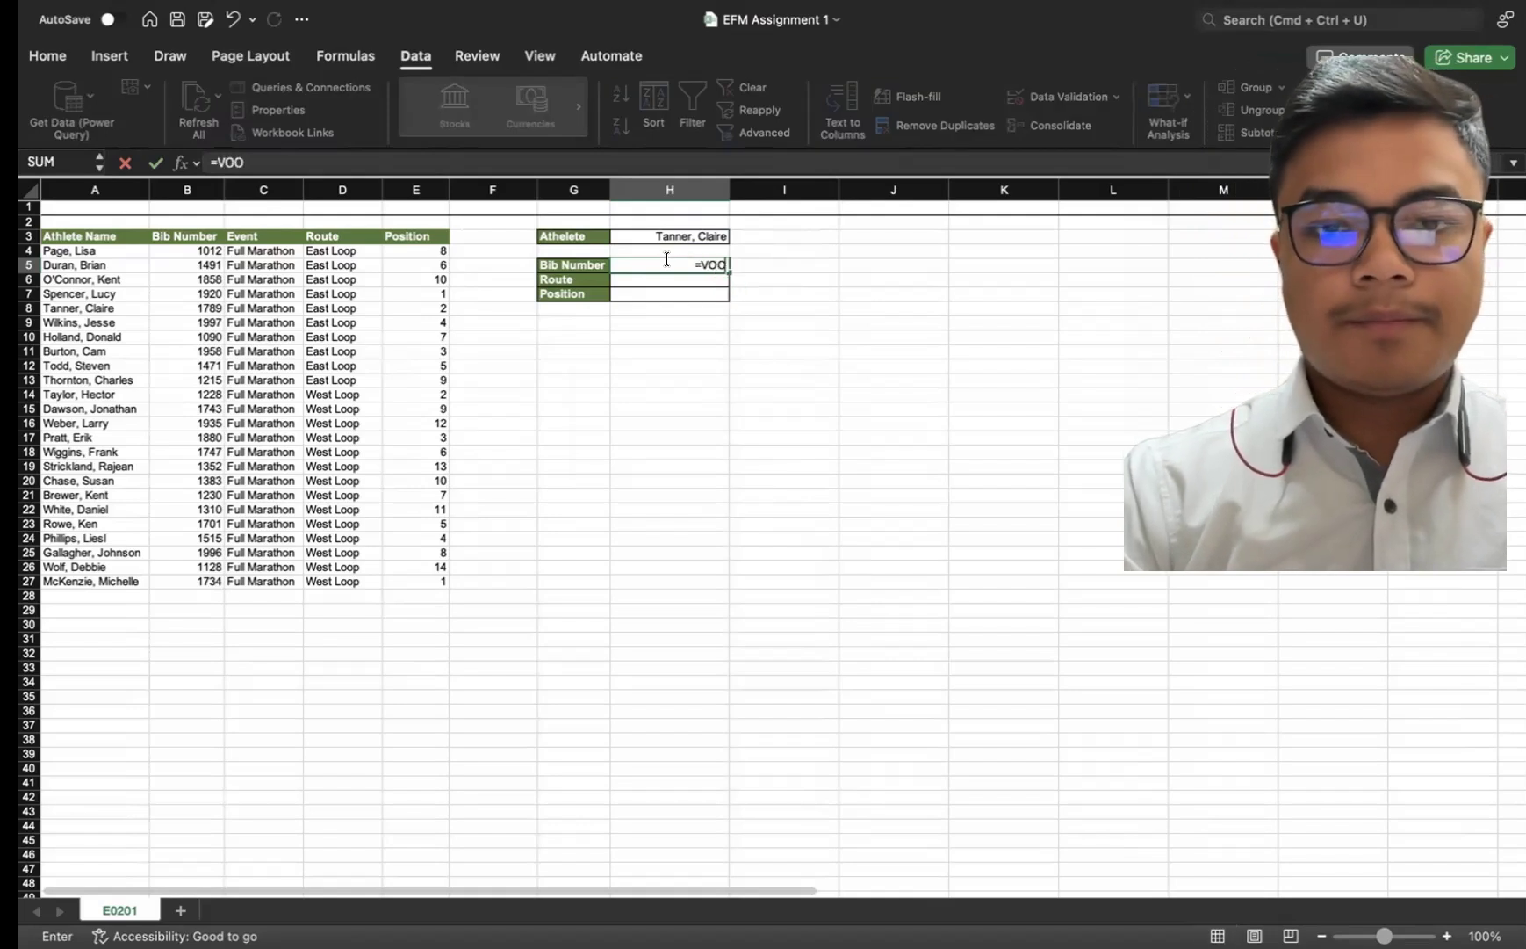
key("BackSpace")
key("BackSpace")
type("LOO")
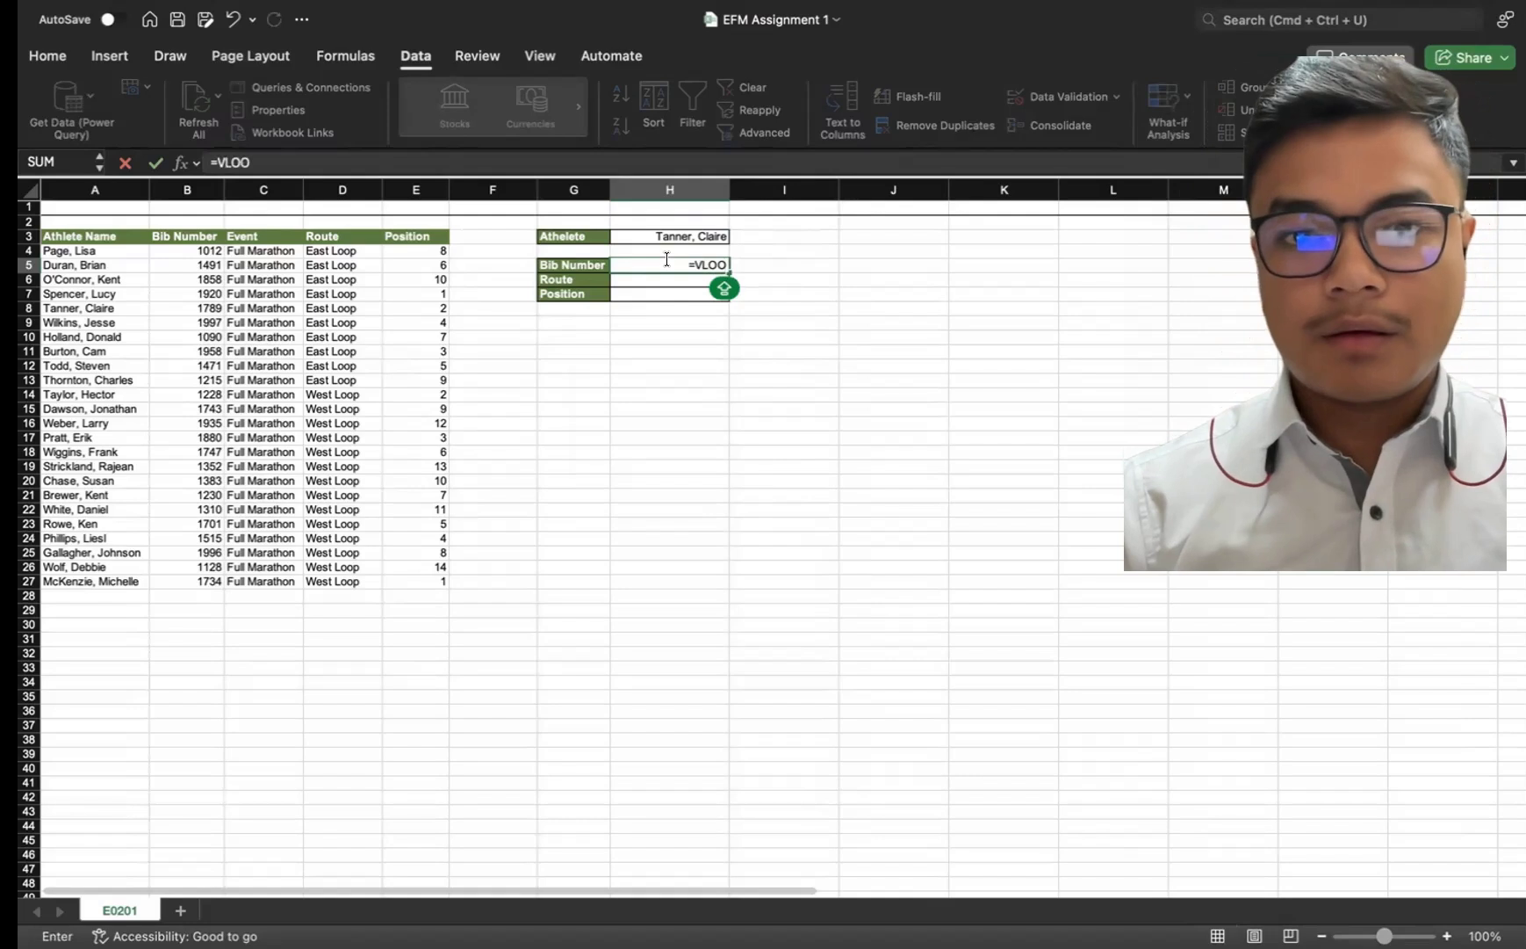
double_click(662, 304)
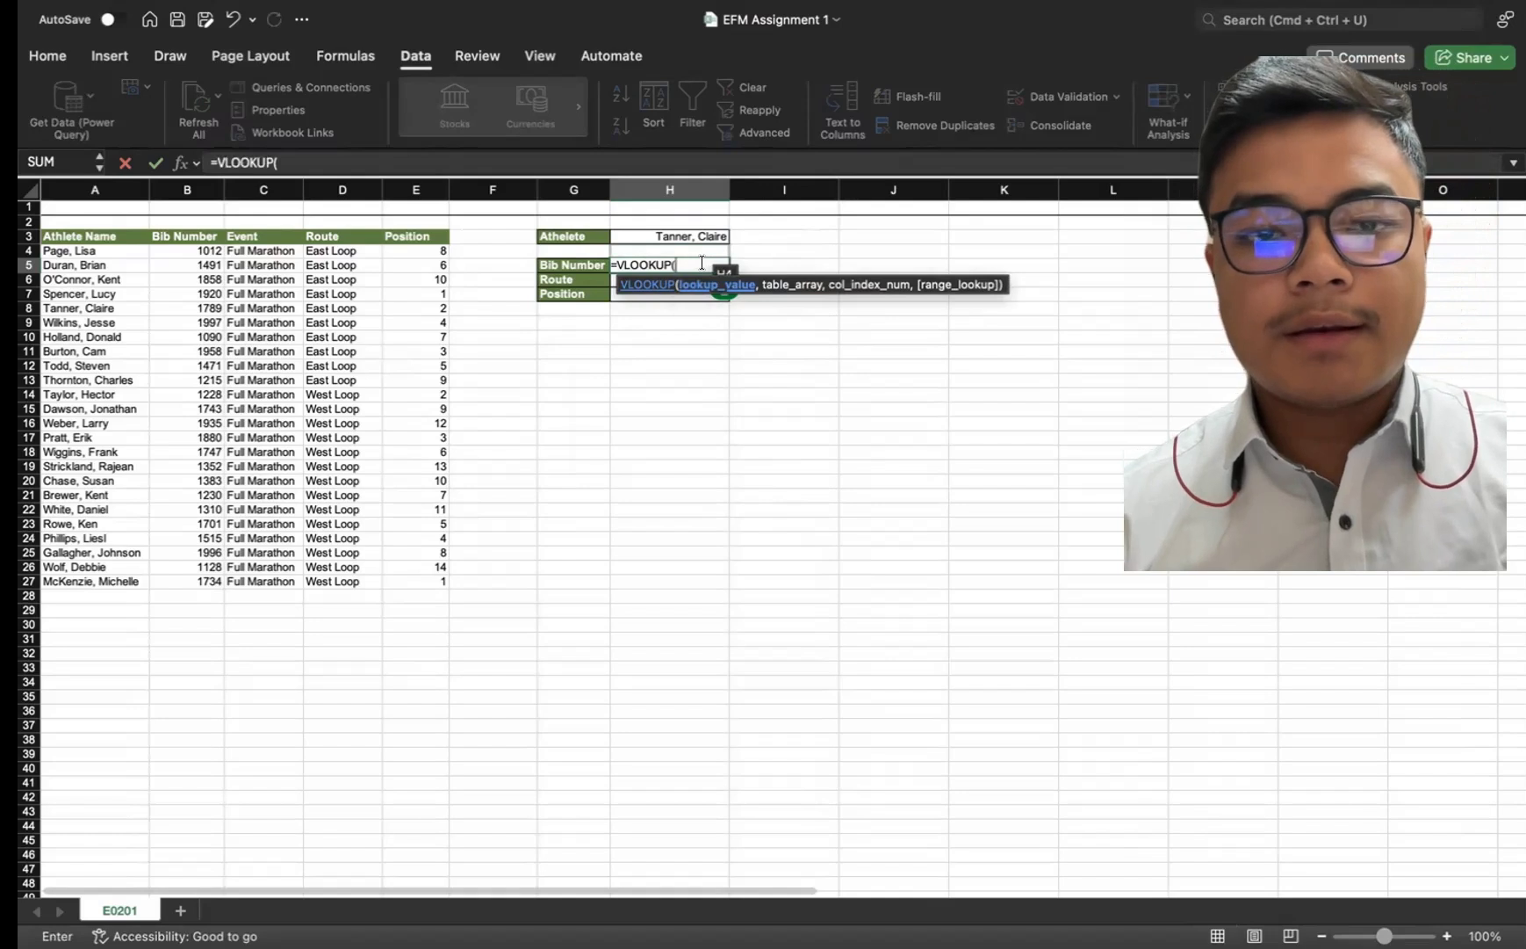
left_click(678, 237)
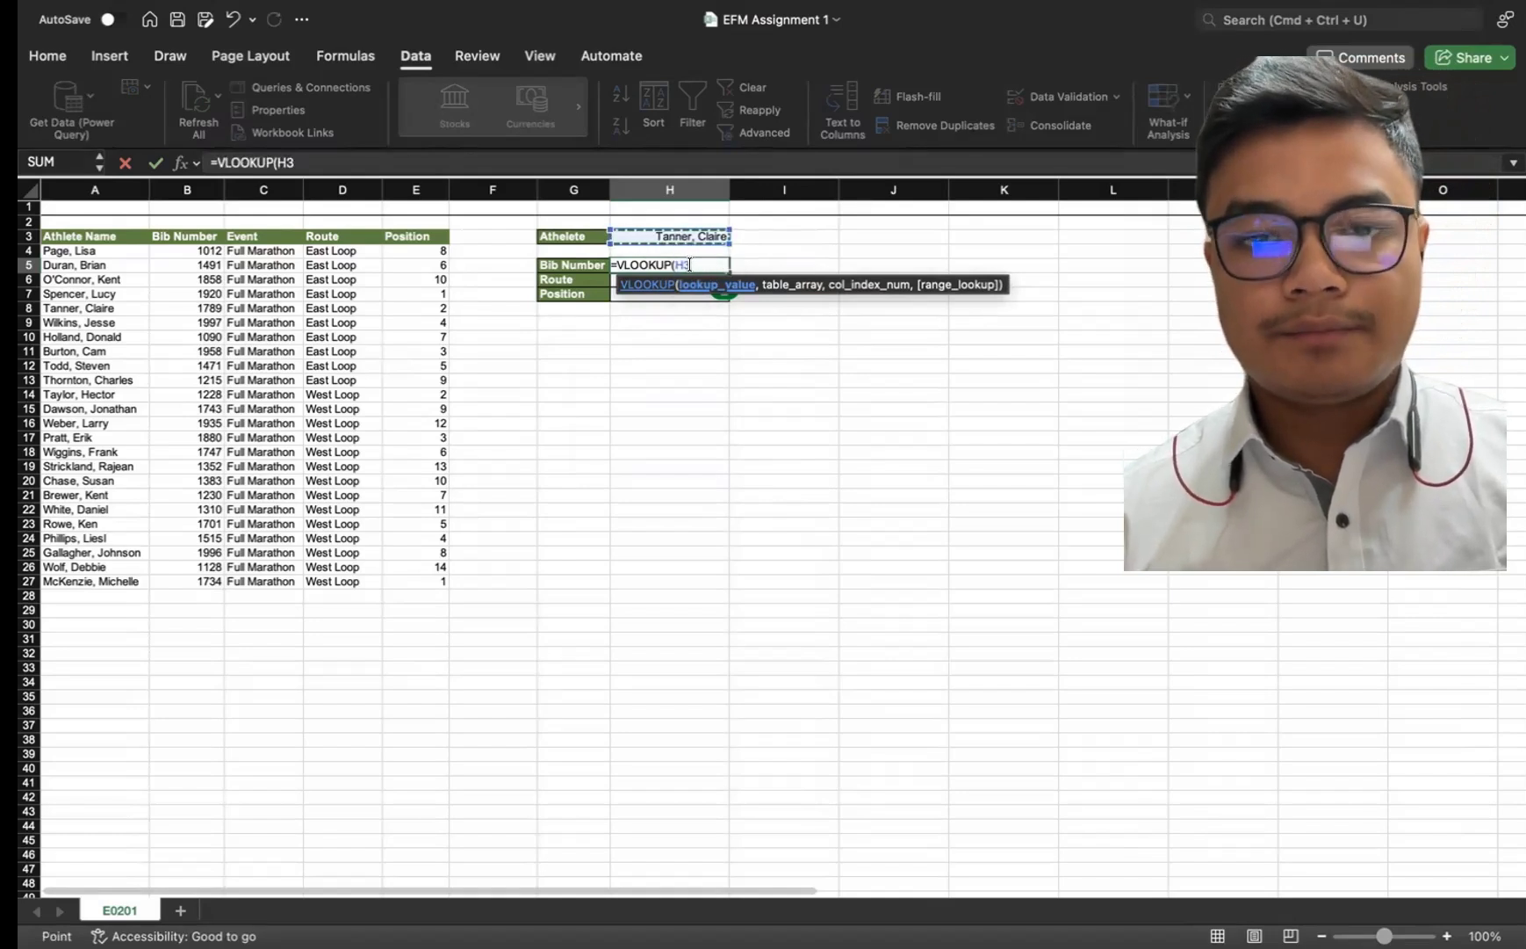
type(",")
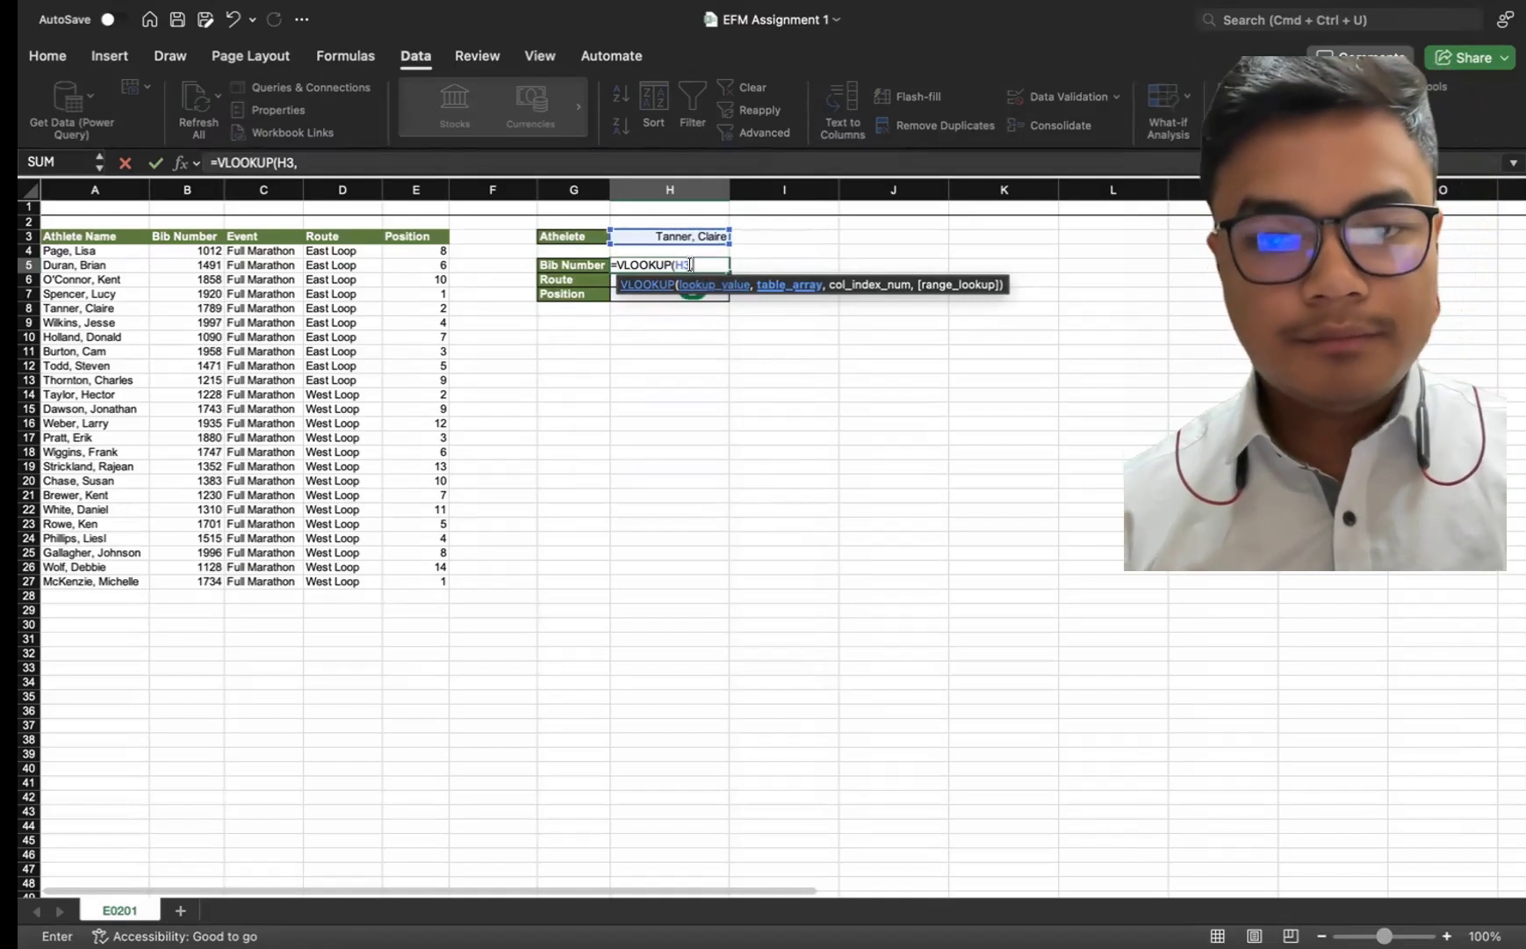
- Set the VLOOKUP's table array to the athlete data in A4:E27
left_click(99, 251)
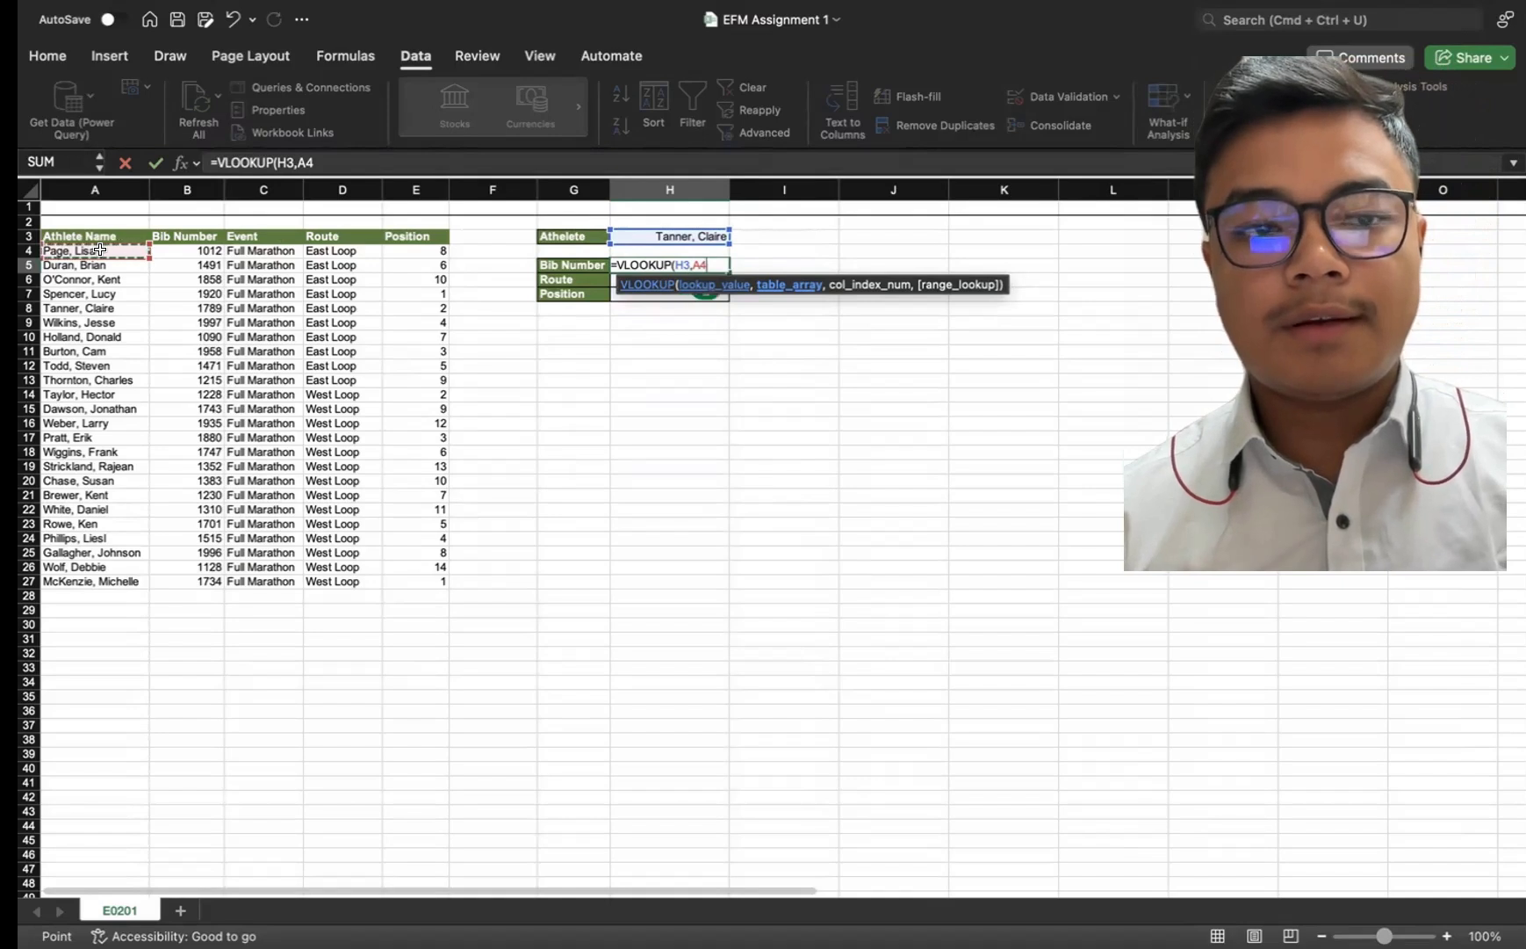
left_click_drag(99, 251, 444, 573)
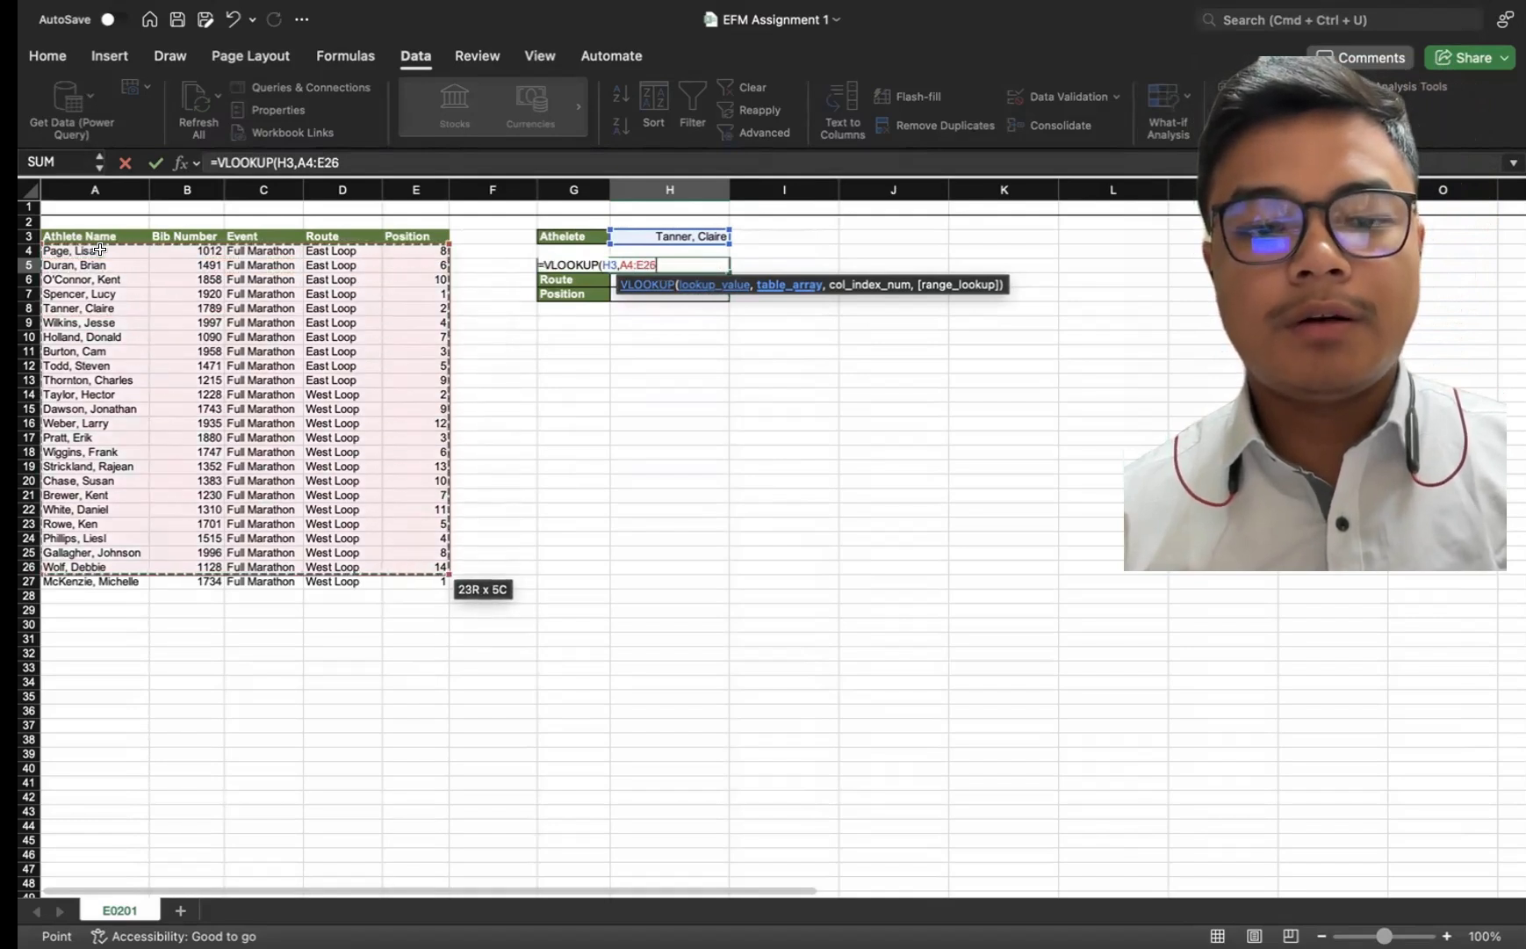
key("shift+Down")
type(",")
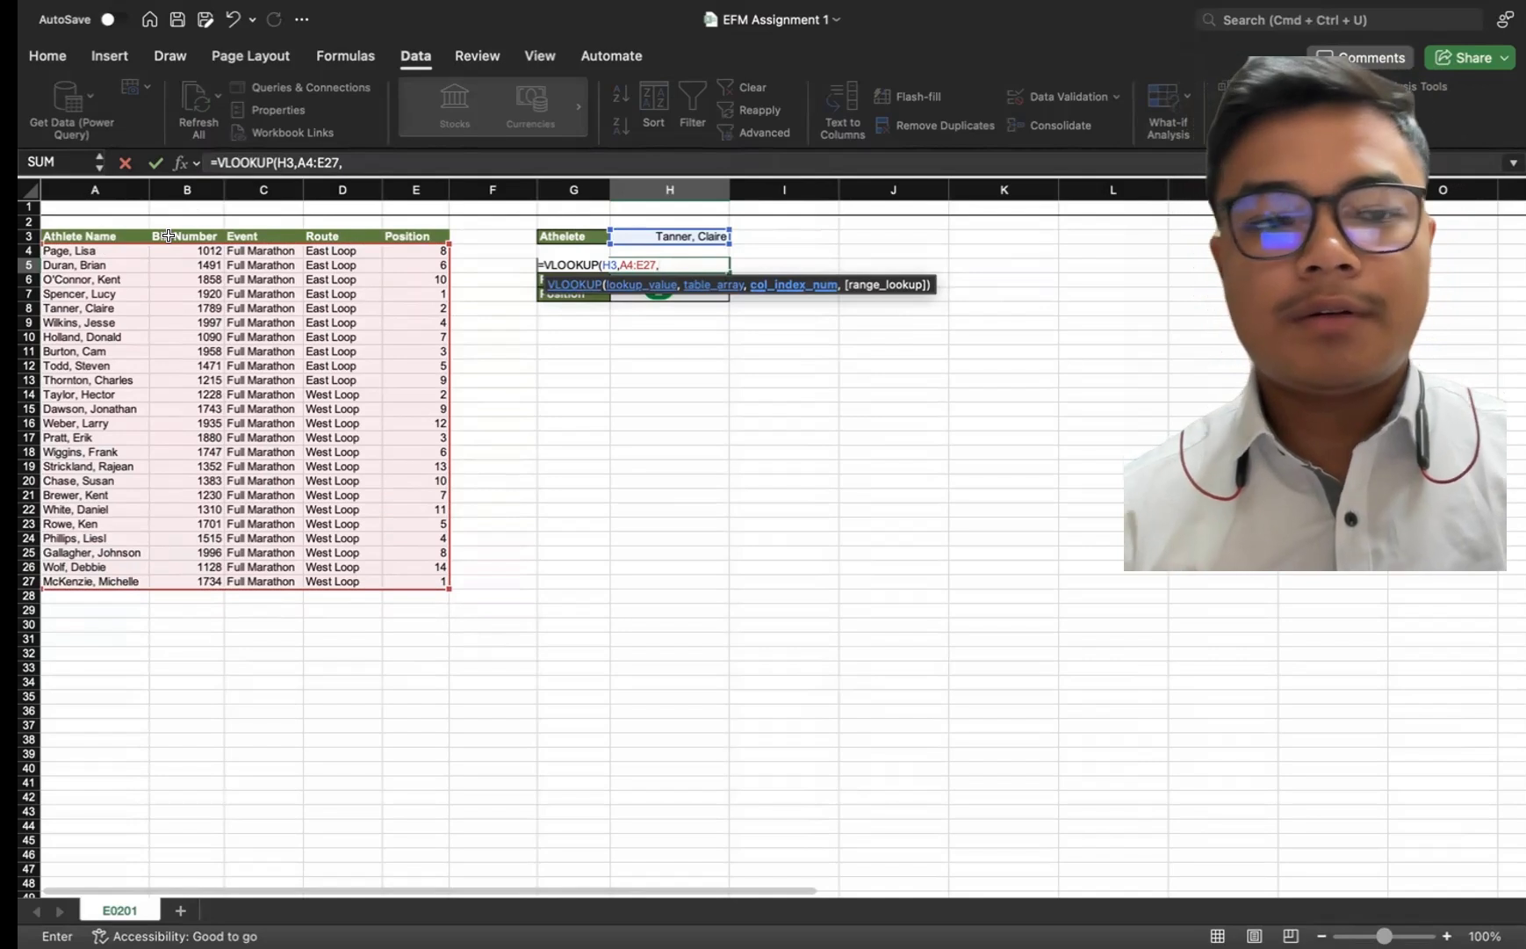
- Complete the Bib Number formula with column index 2 and FALSE for an exact match, and check it against the athlete's table row
type("2")
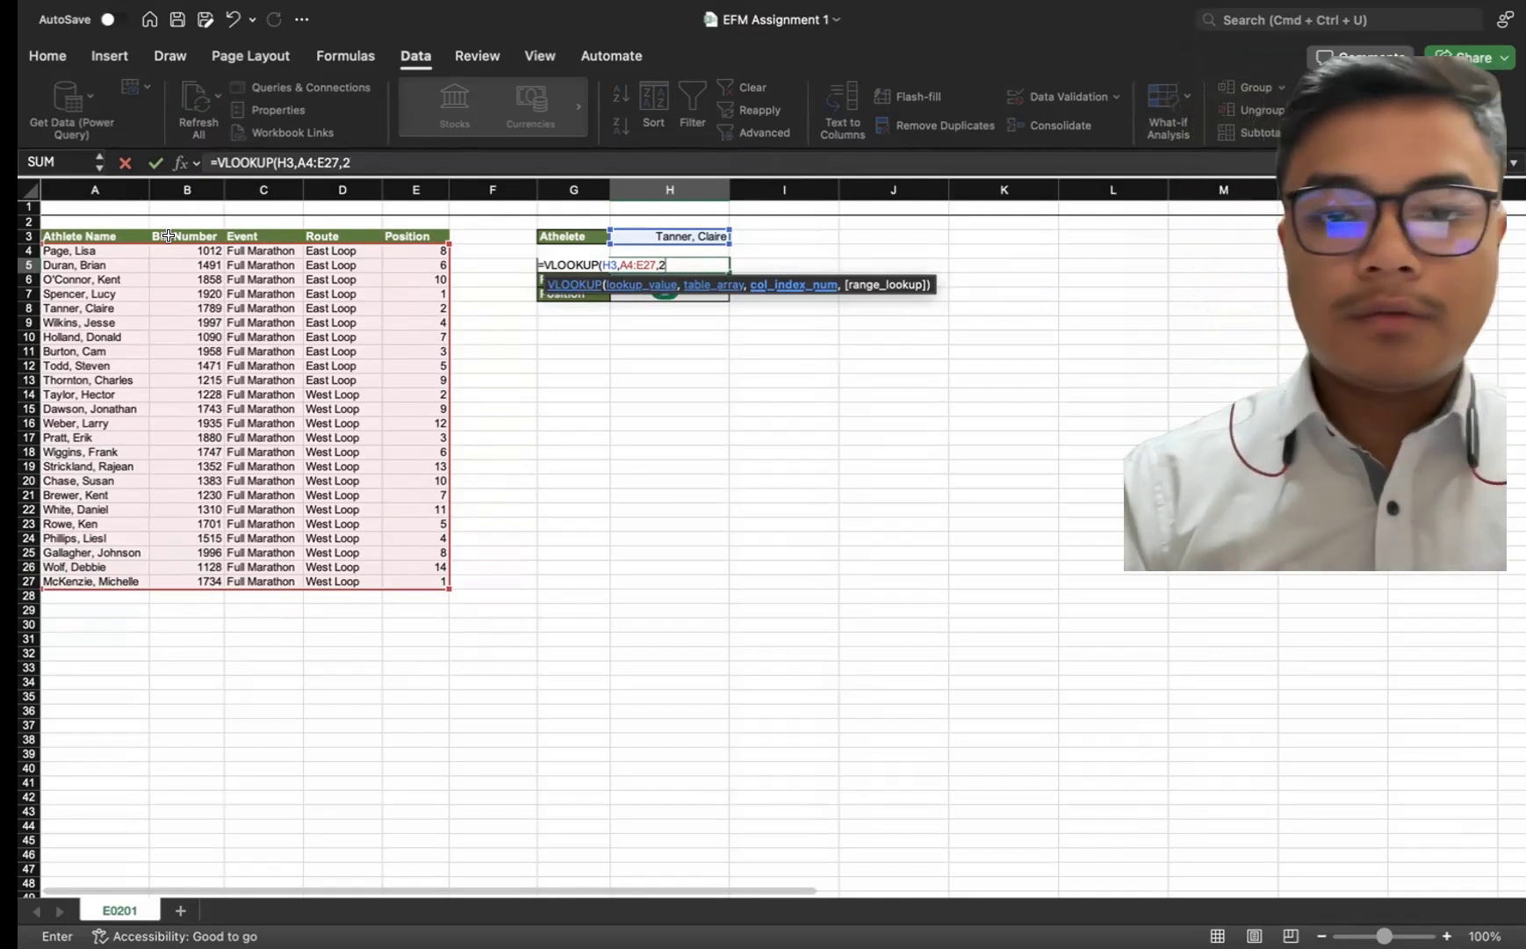
type(",")
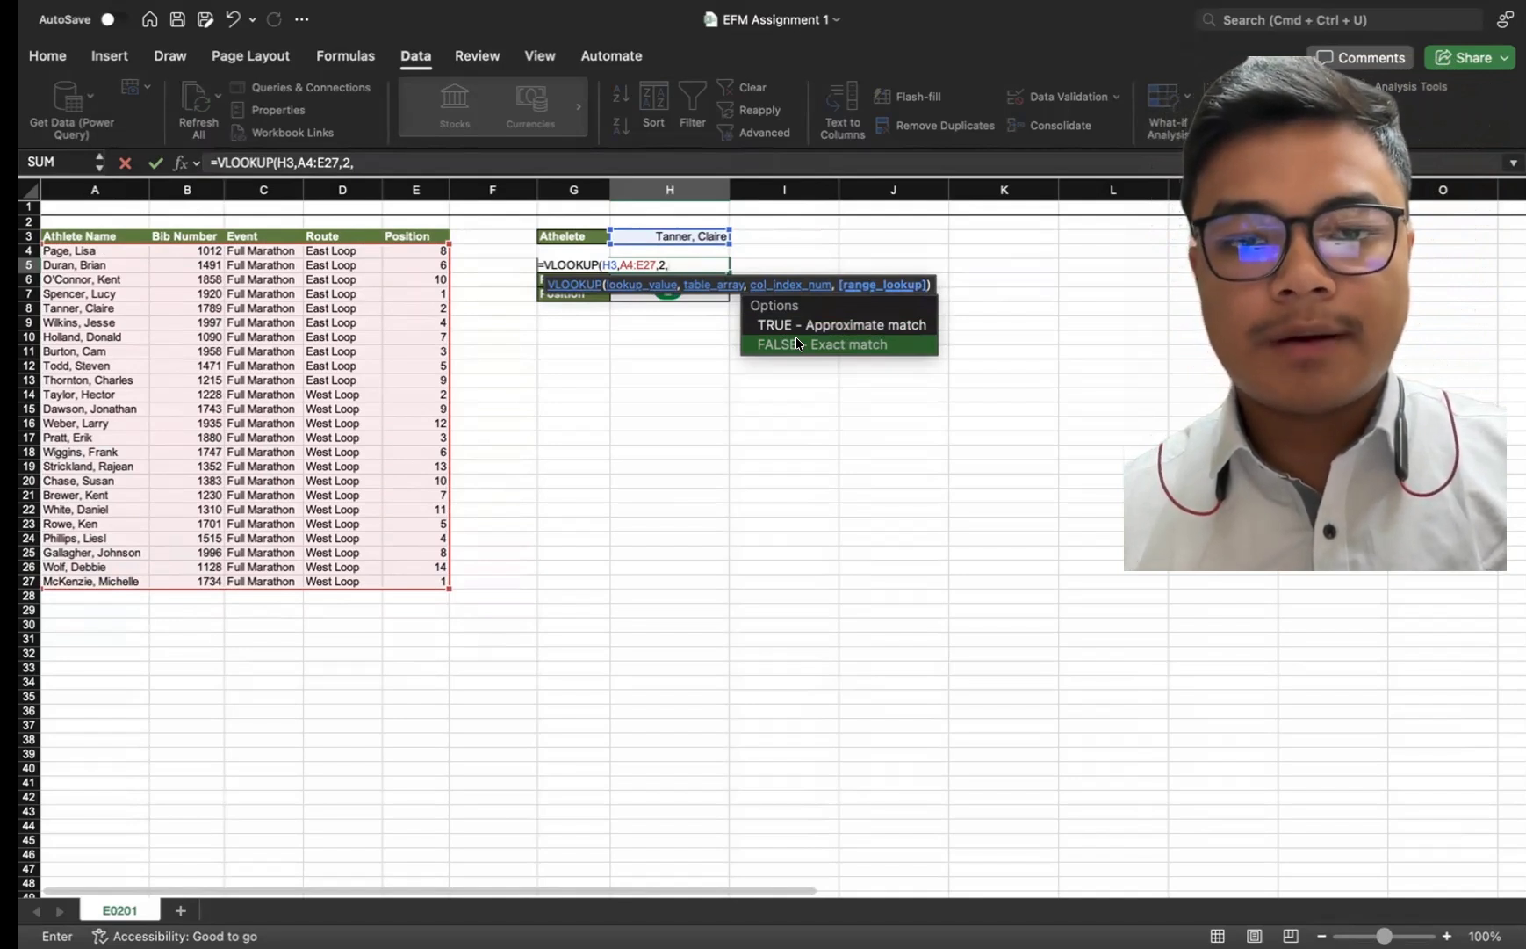
double_click(797, 341)
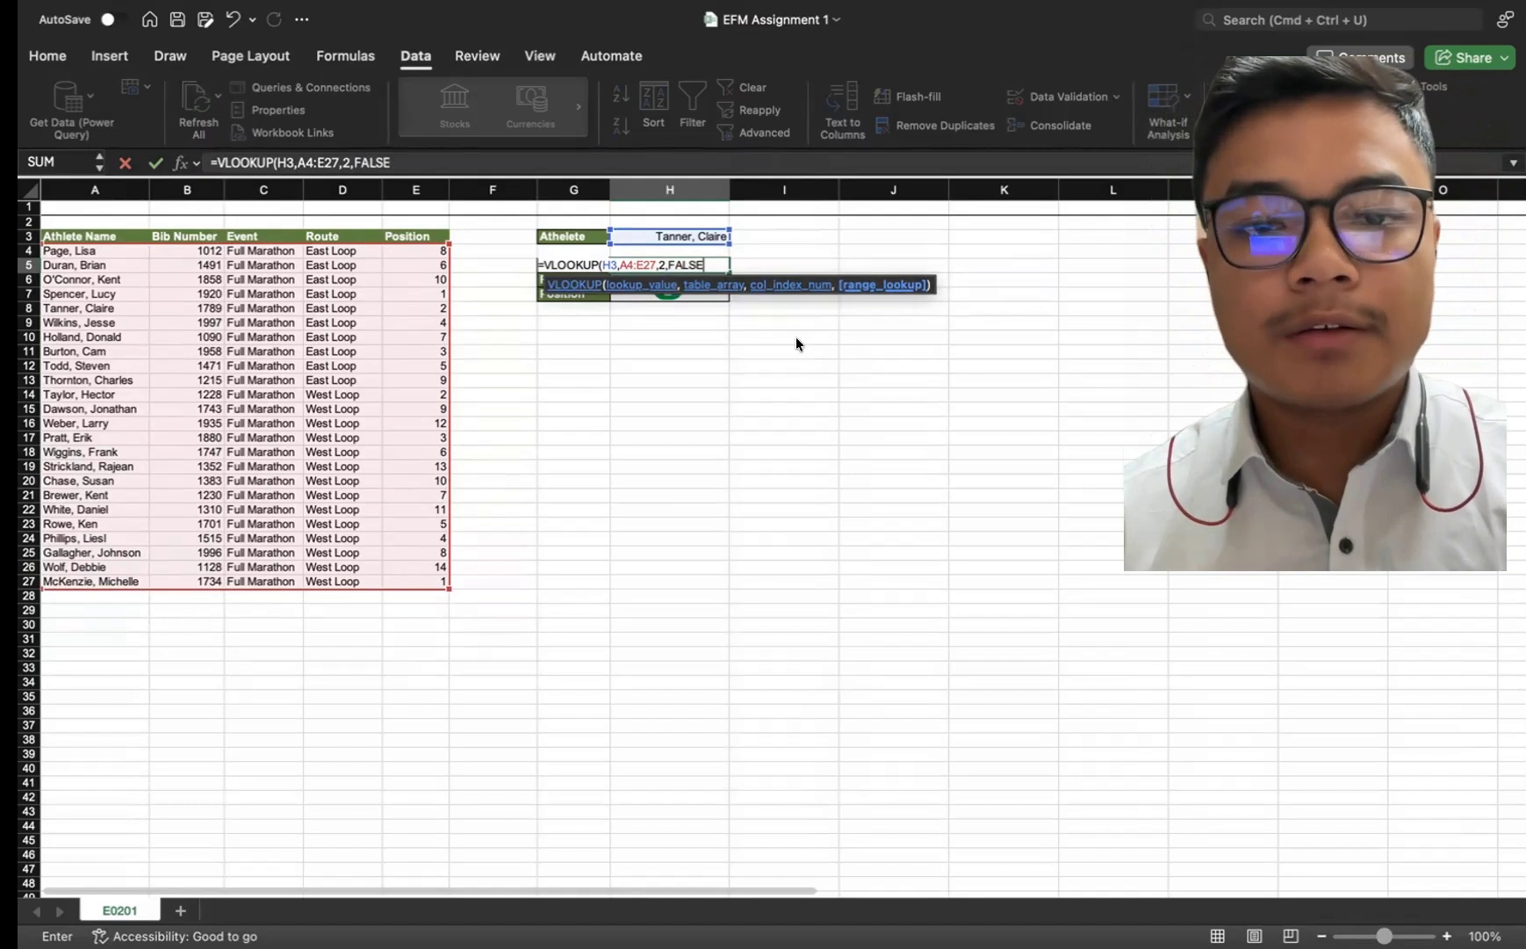
type(")")
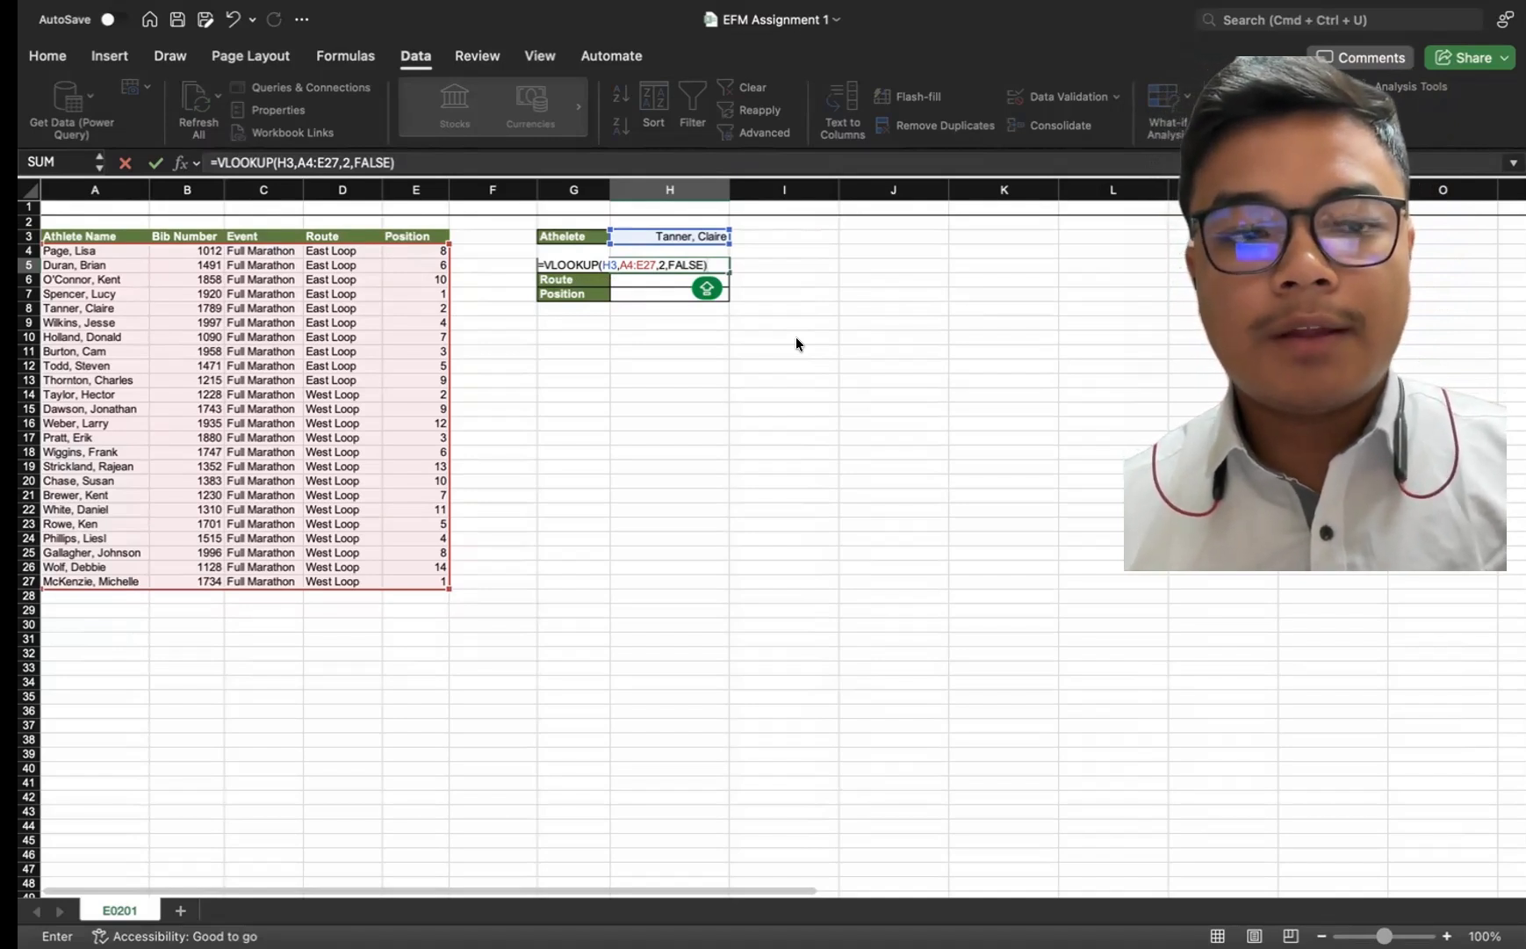
key("Return")
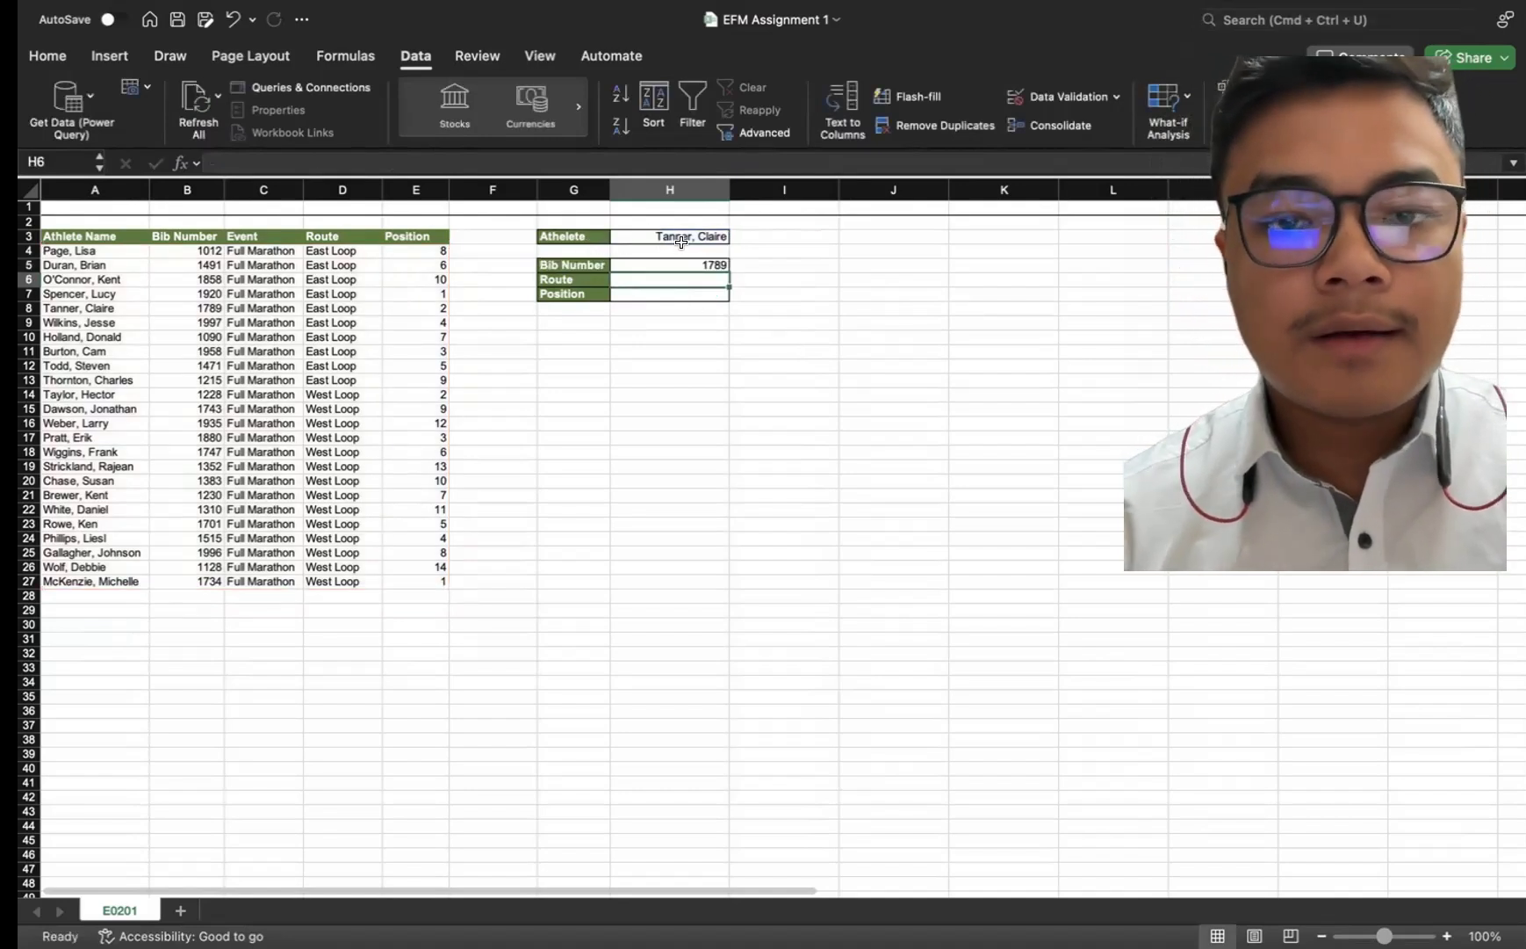
left_click(200, 308)
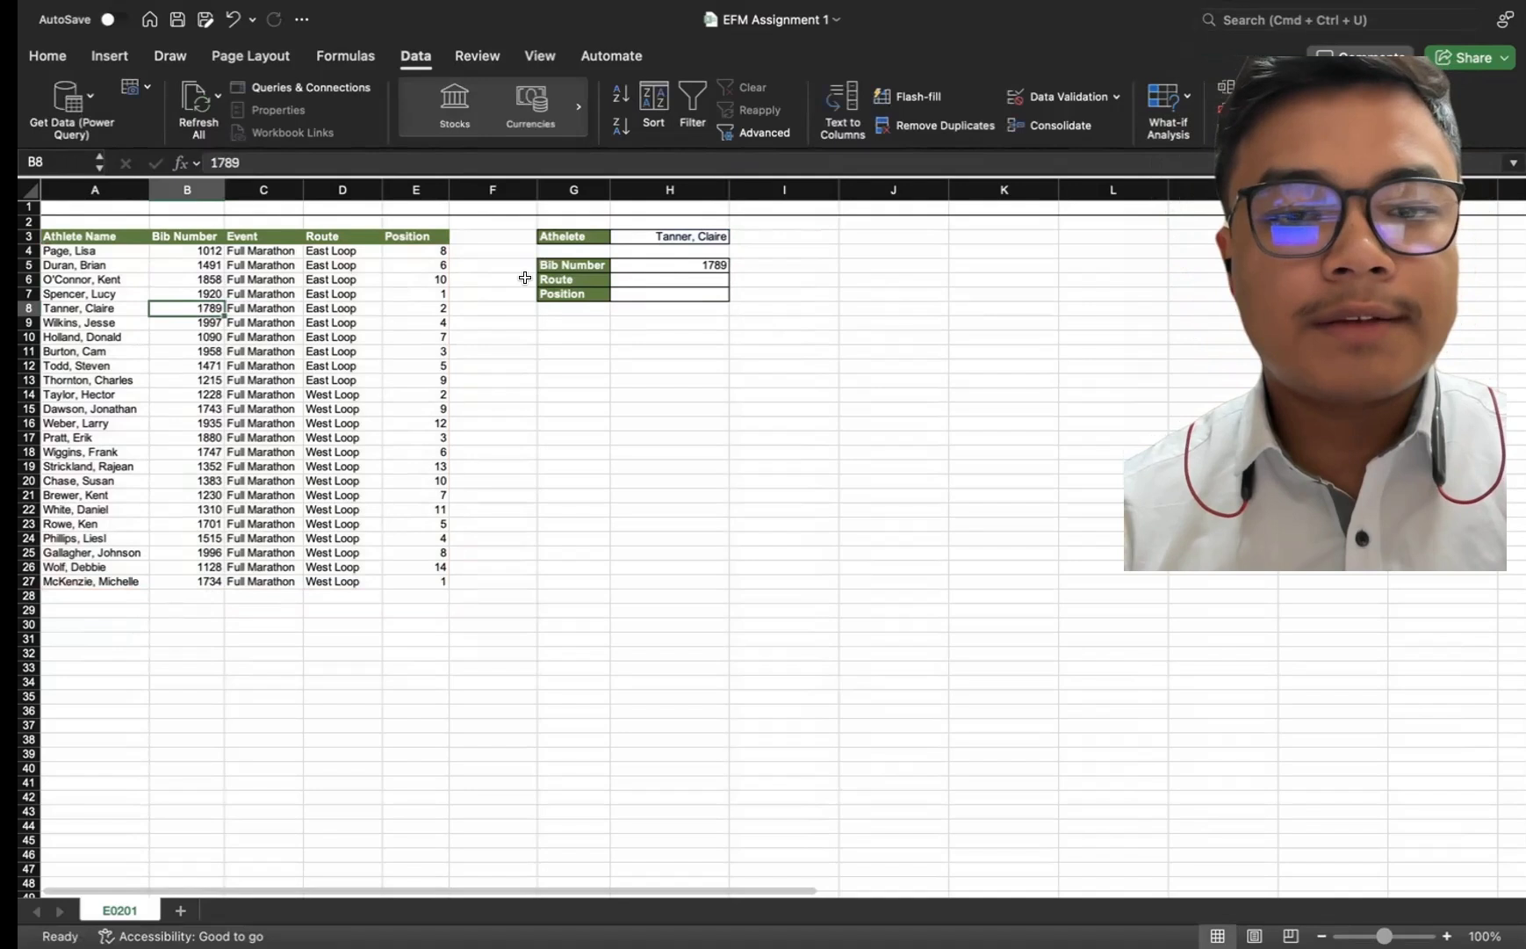
- Start an INDEX formula in the Route cell H6 with the whole Route column D:D as its array
left_click(715, 274)
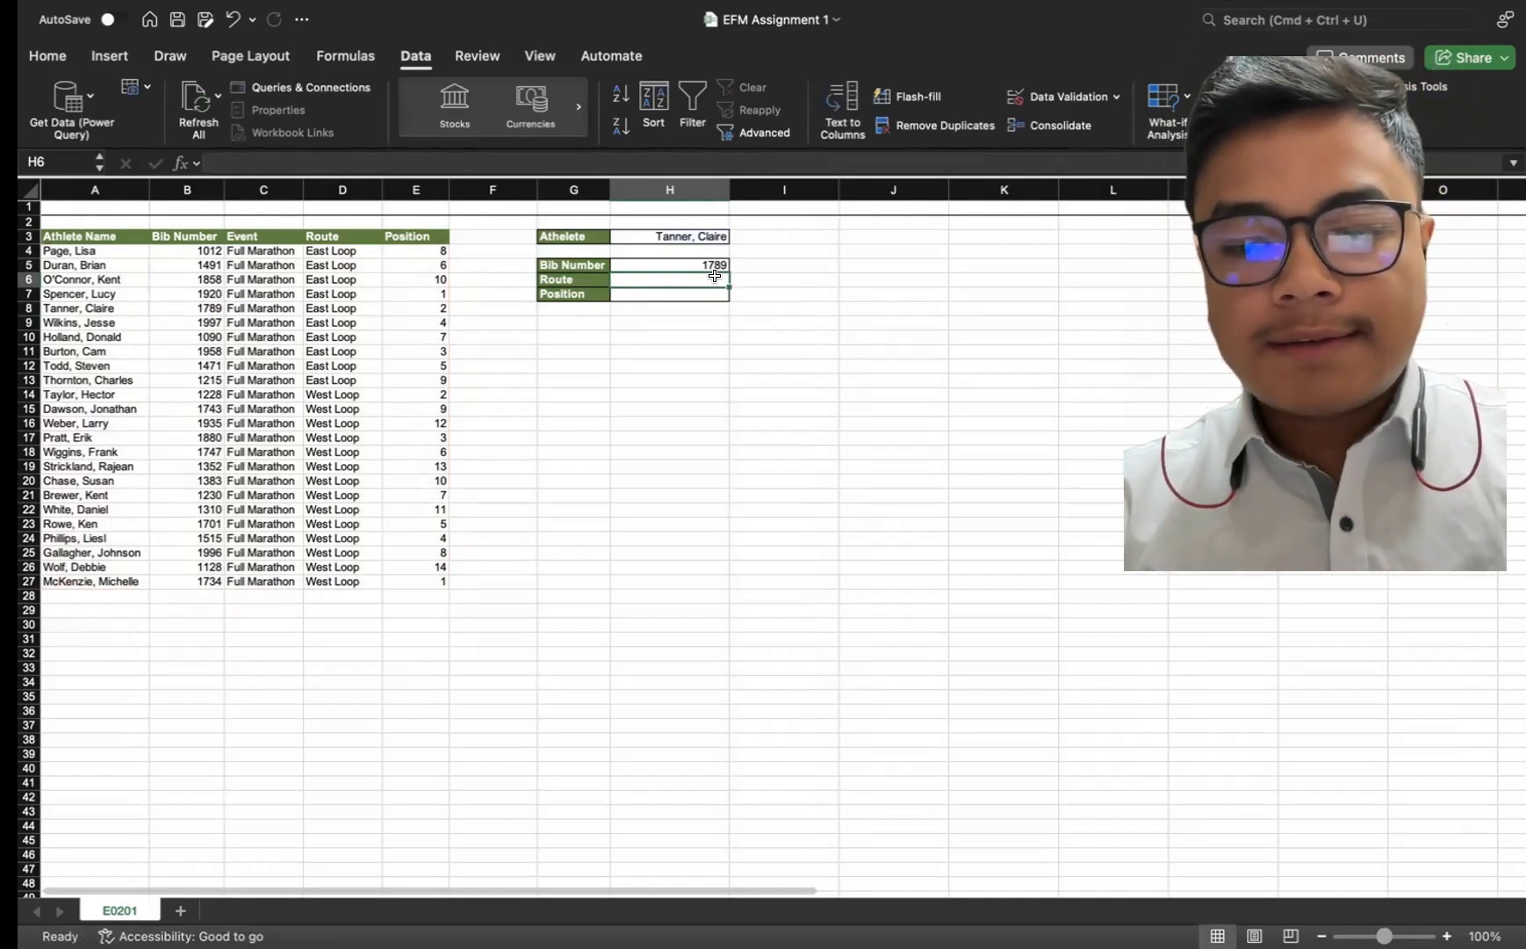
type("=")
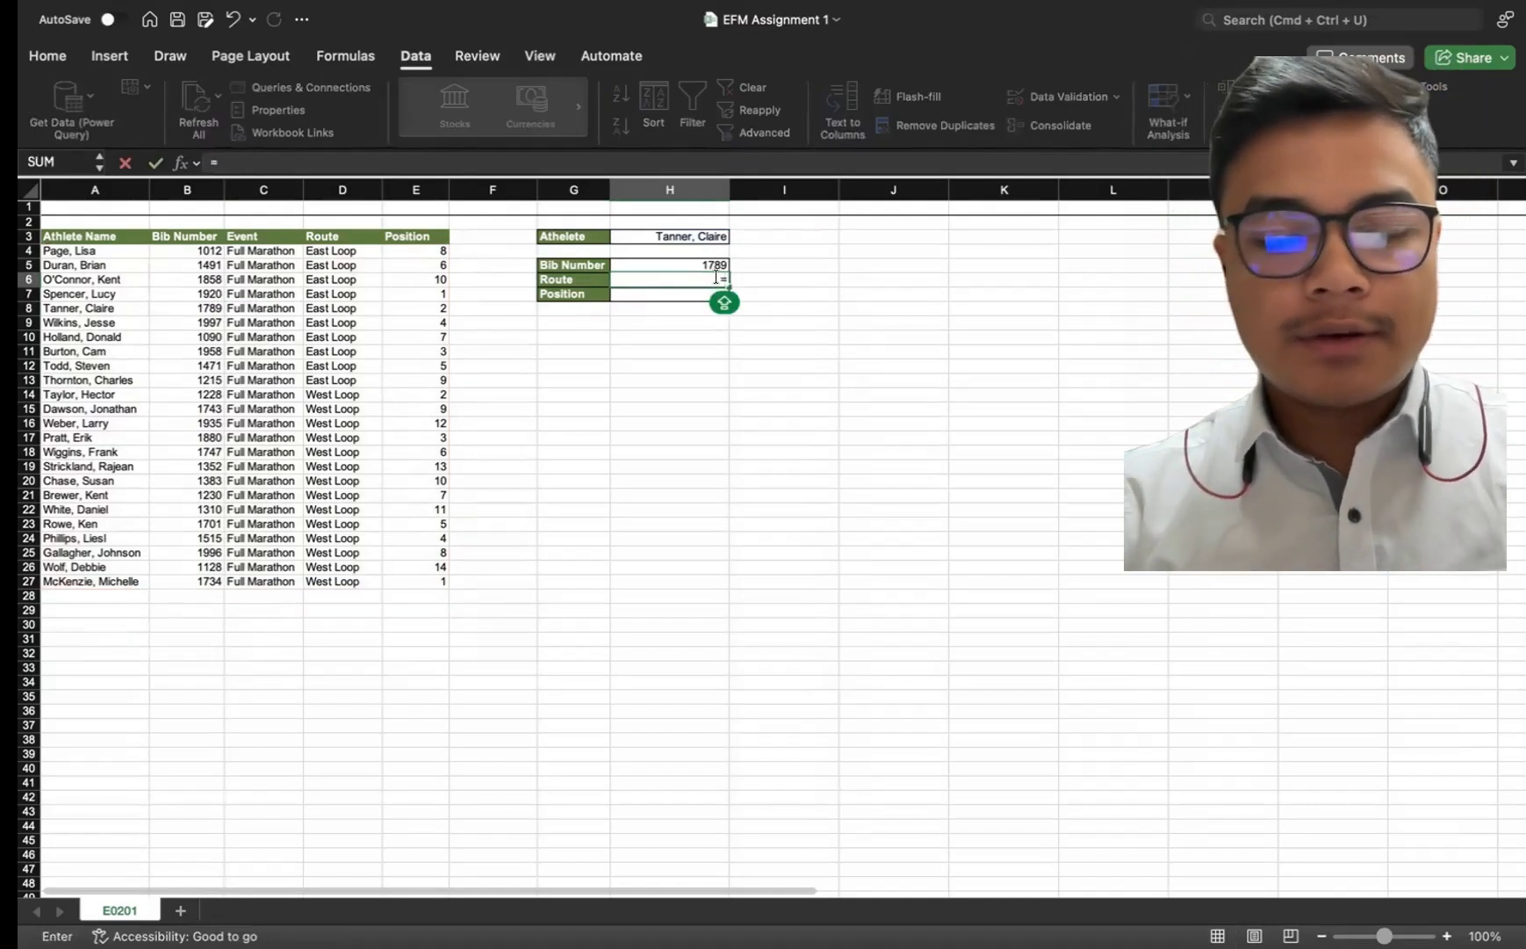
type("INDEX")
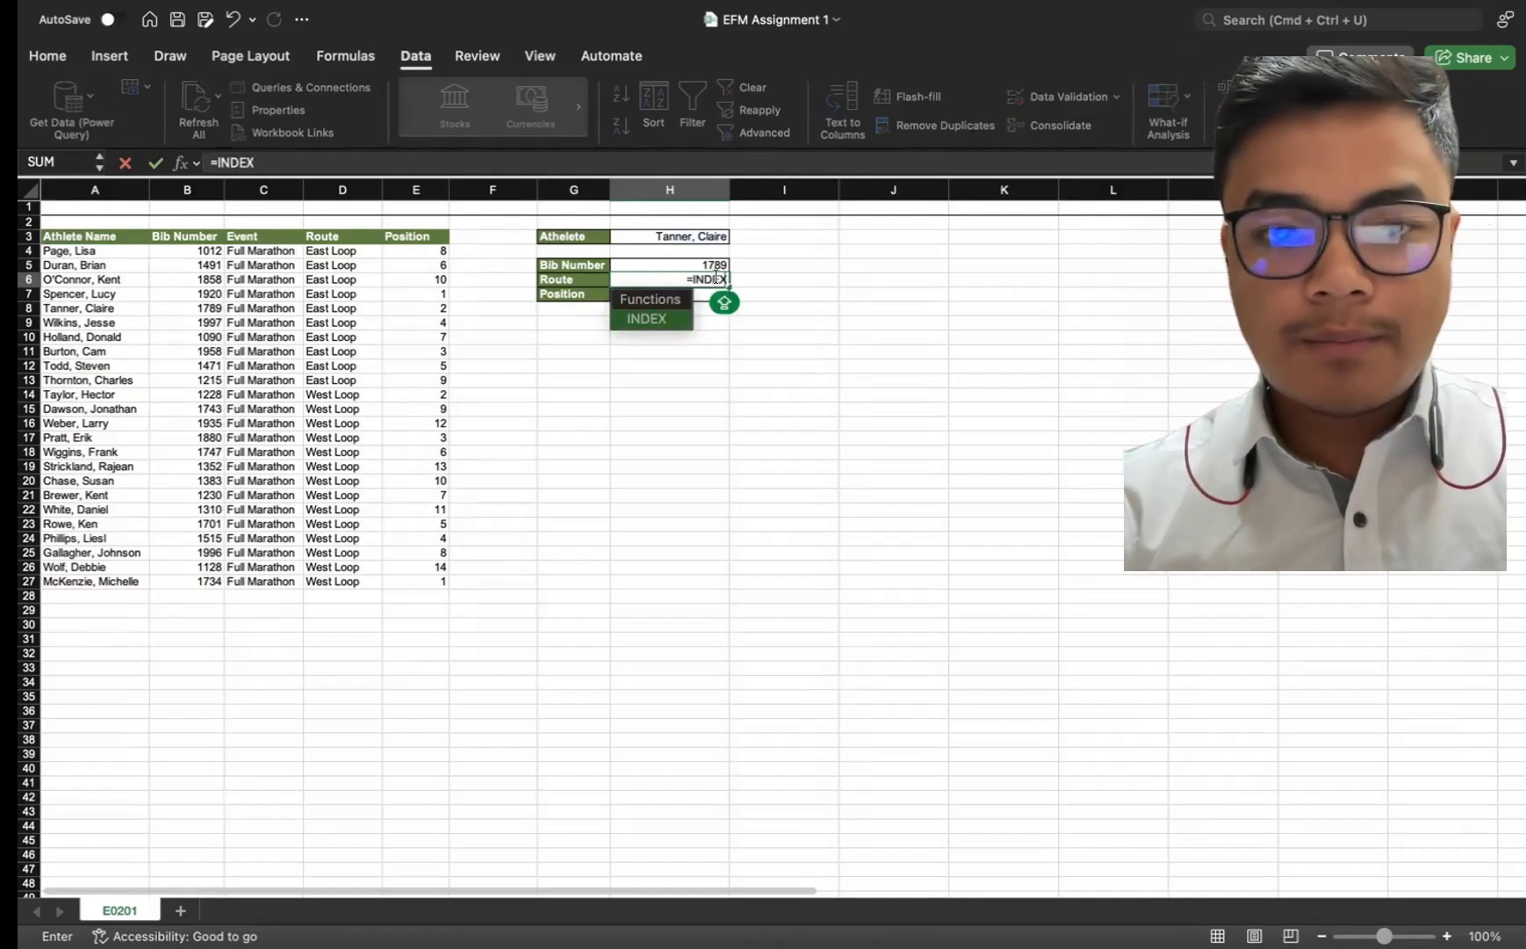
type("(")
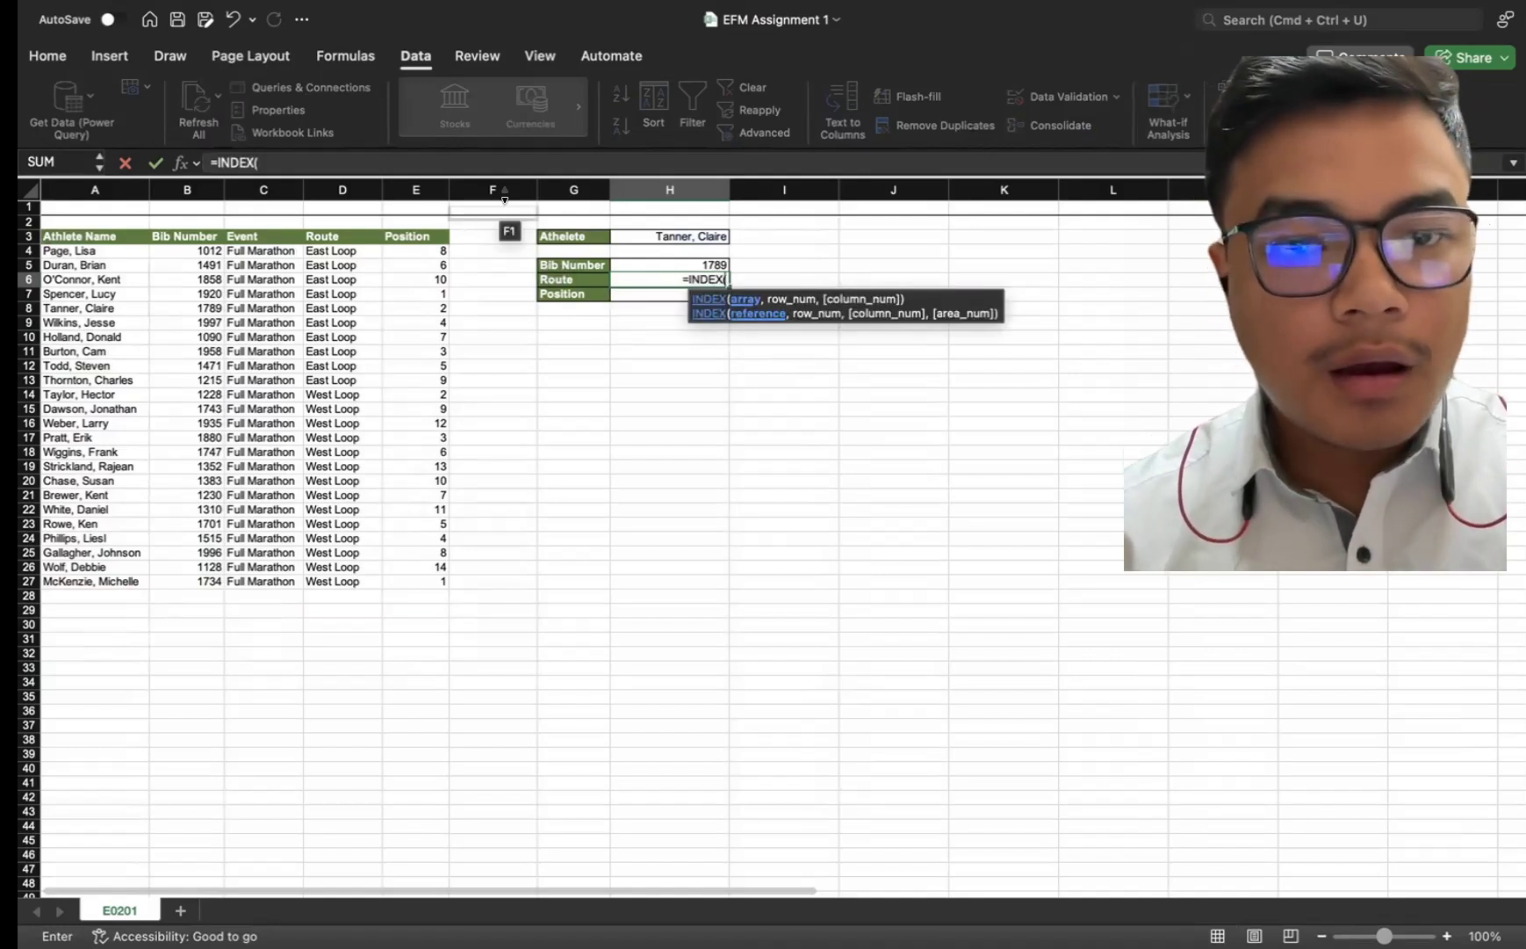
left_click(355, 189)
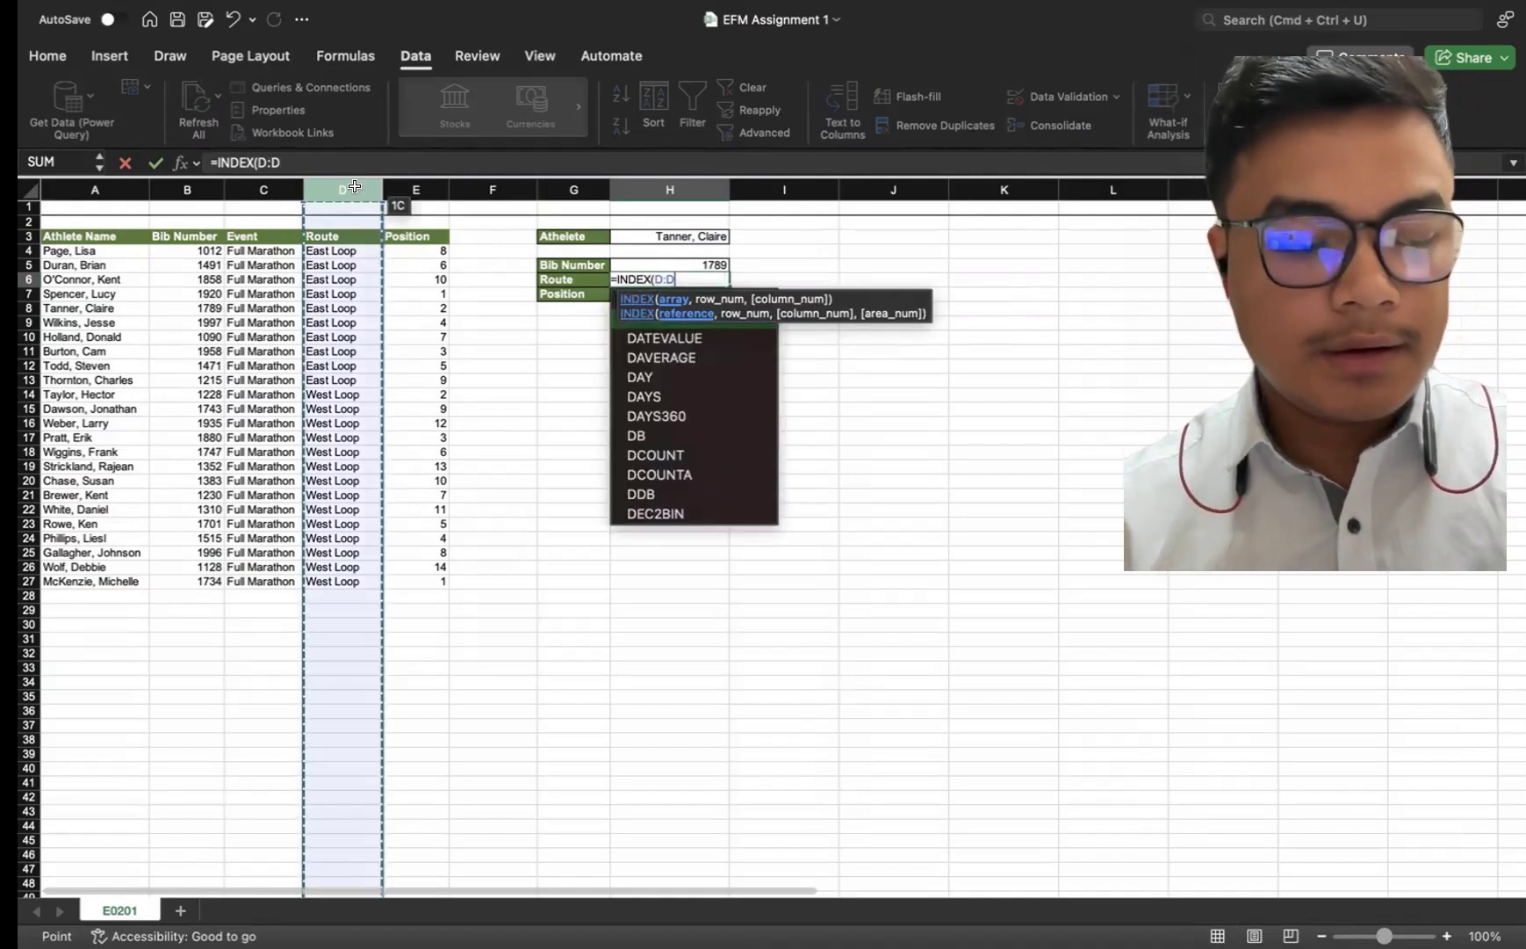
type(",")
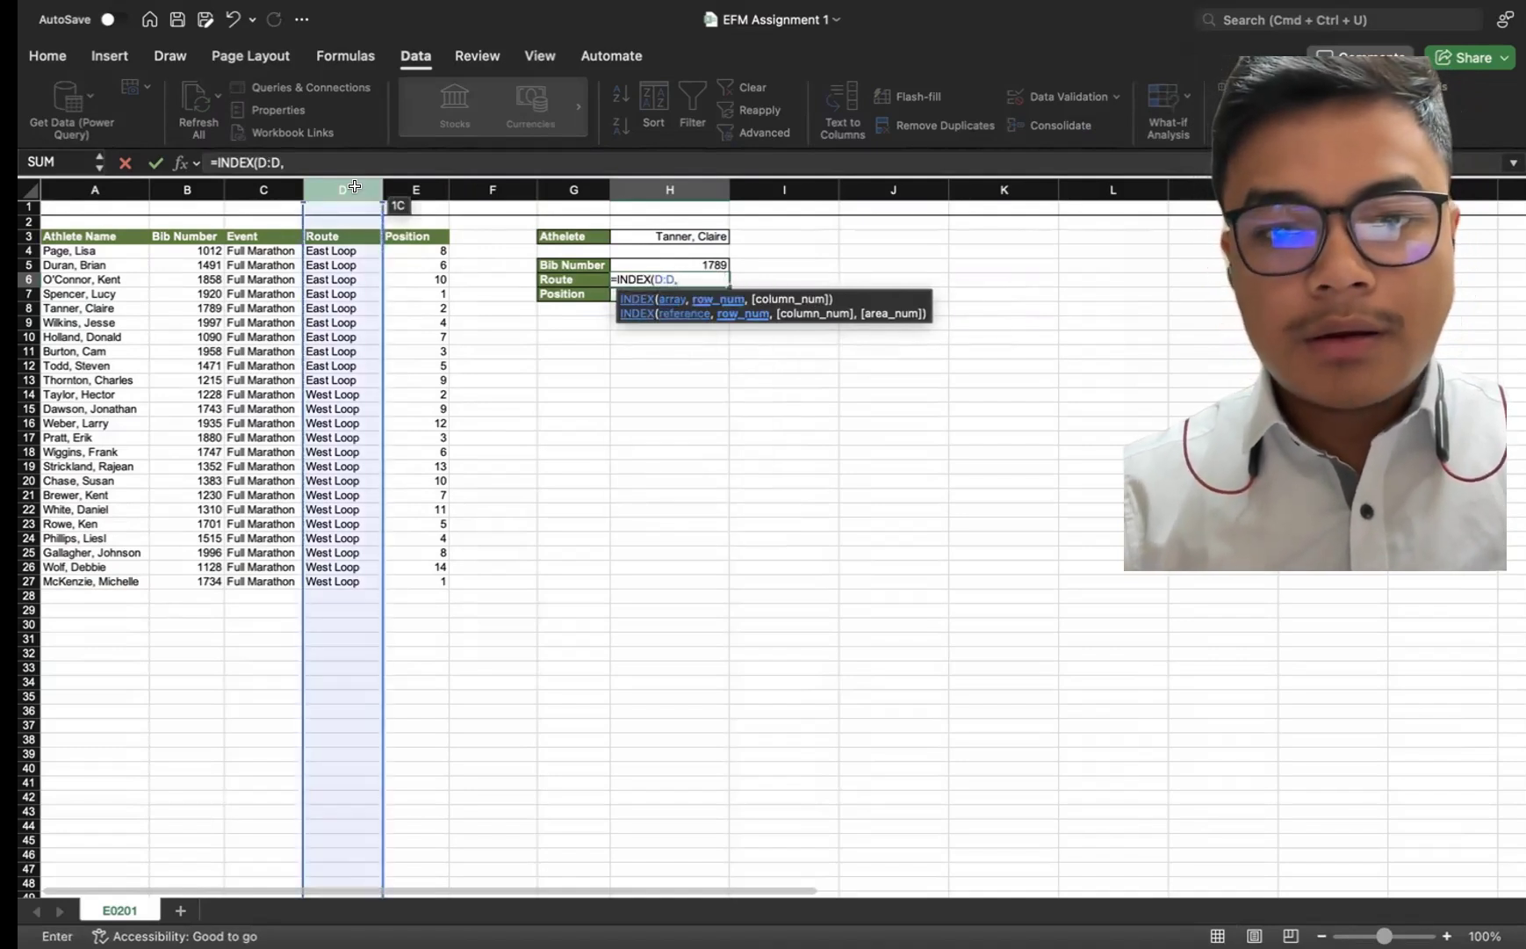
- Nest a MATCH function as the row number, using the absolute reference $H$3 as its lookup value
type("MAT")
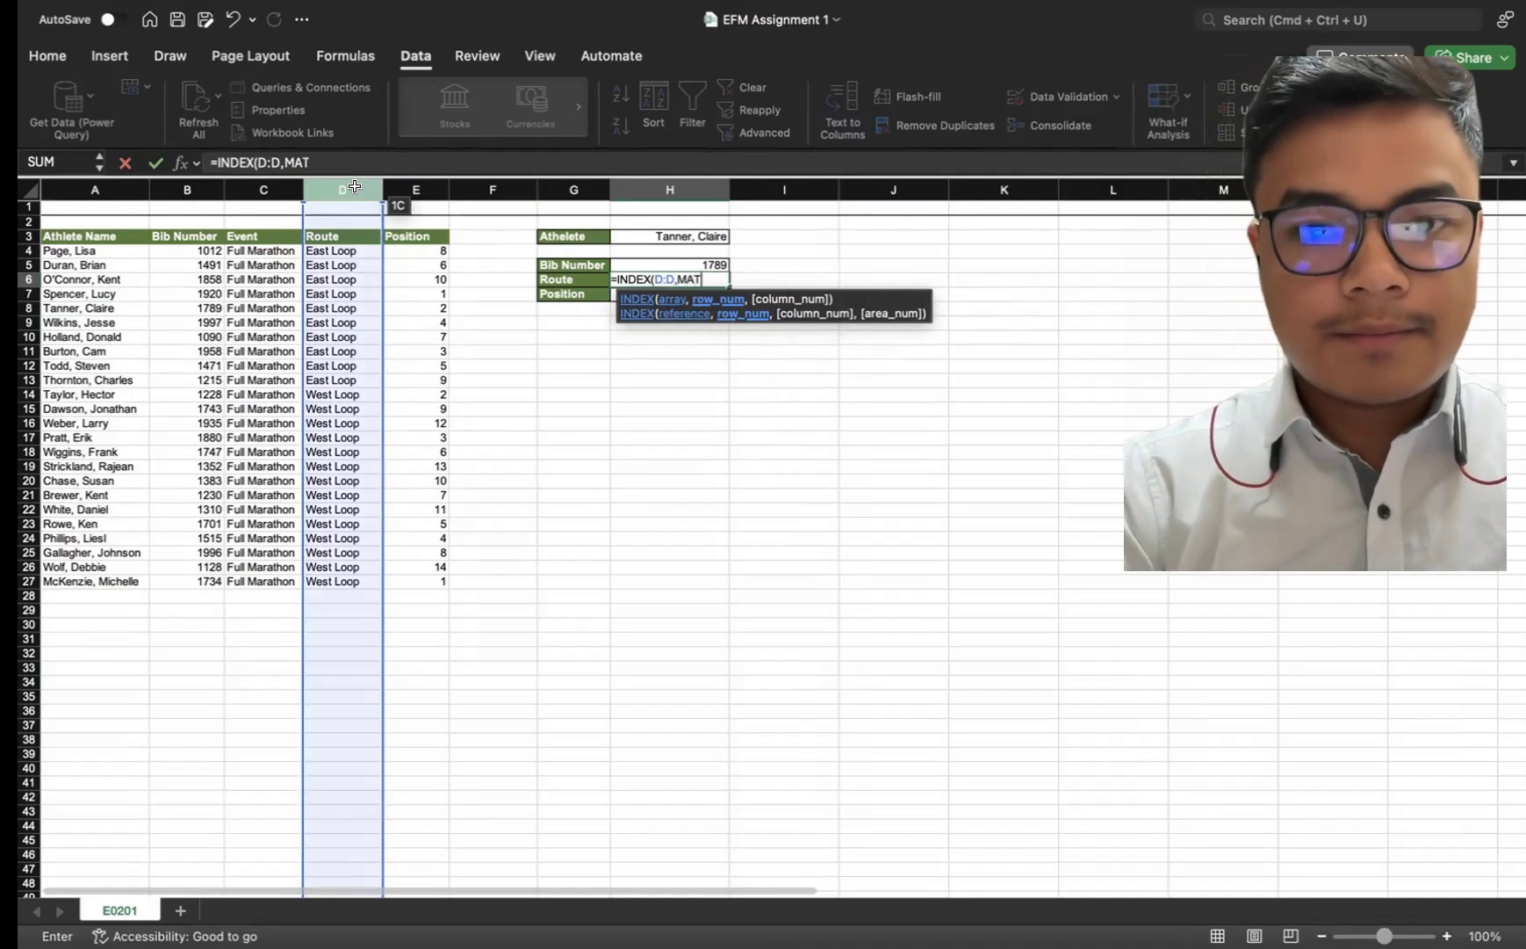
type("C")
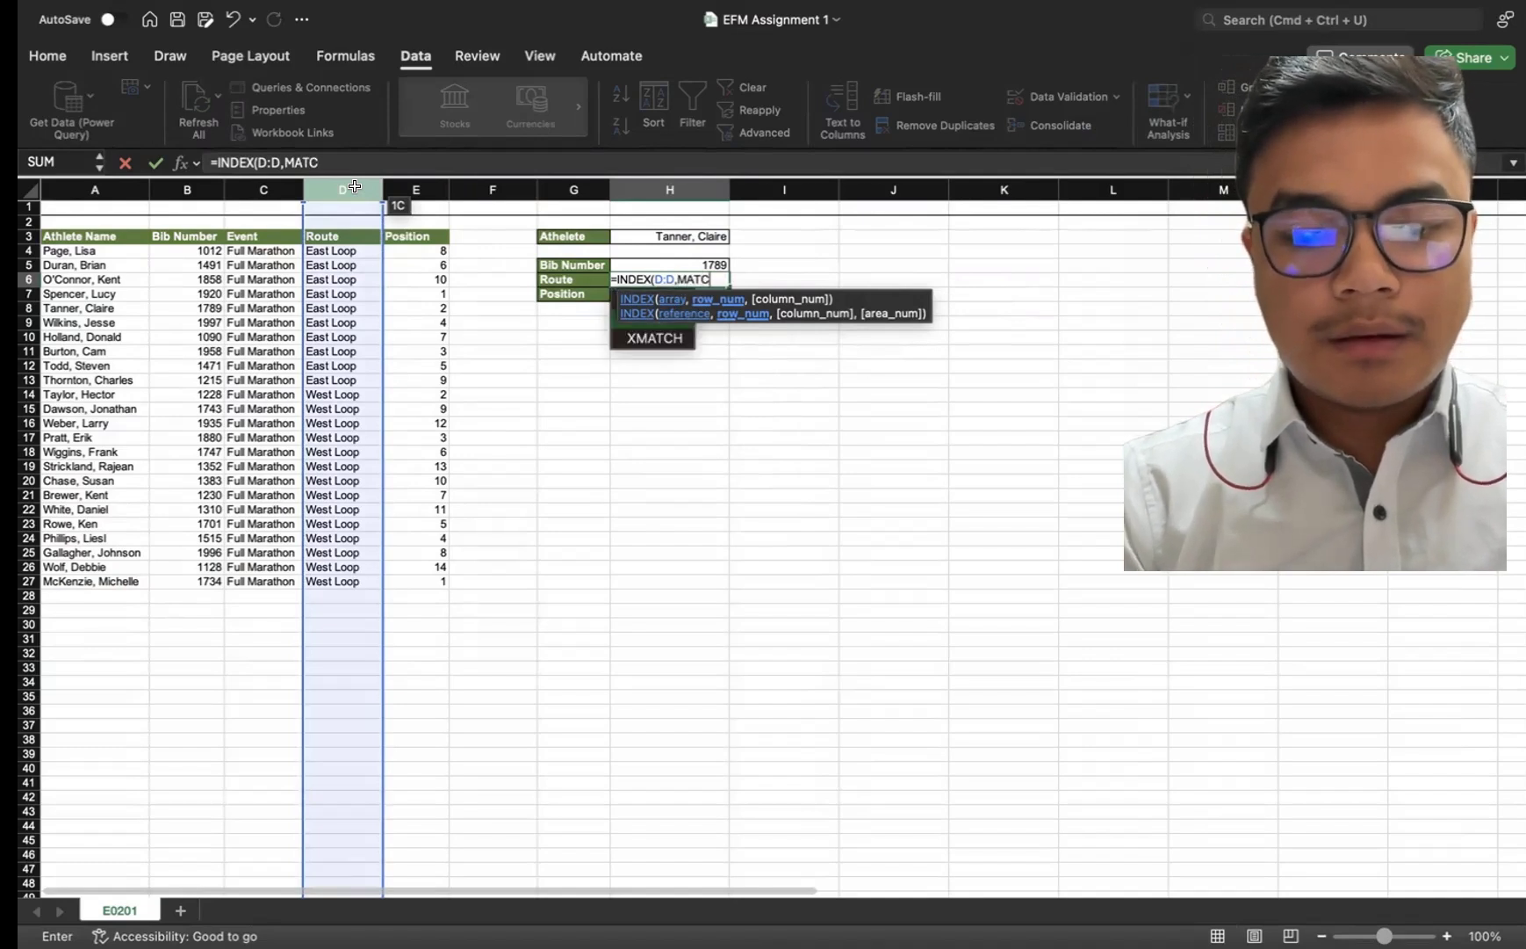
type("H(")
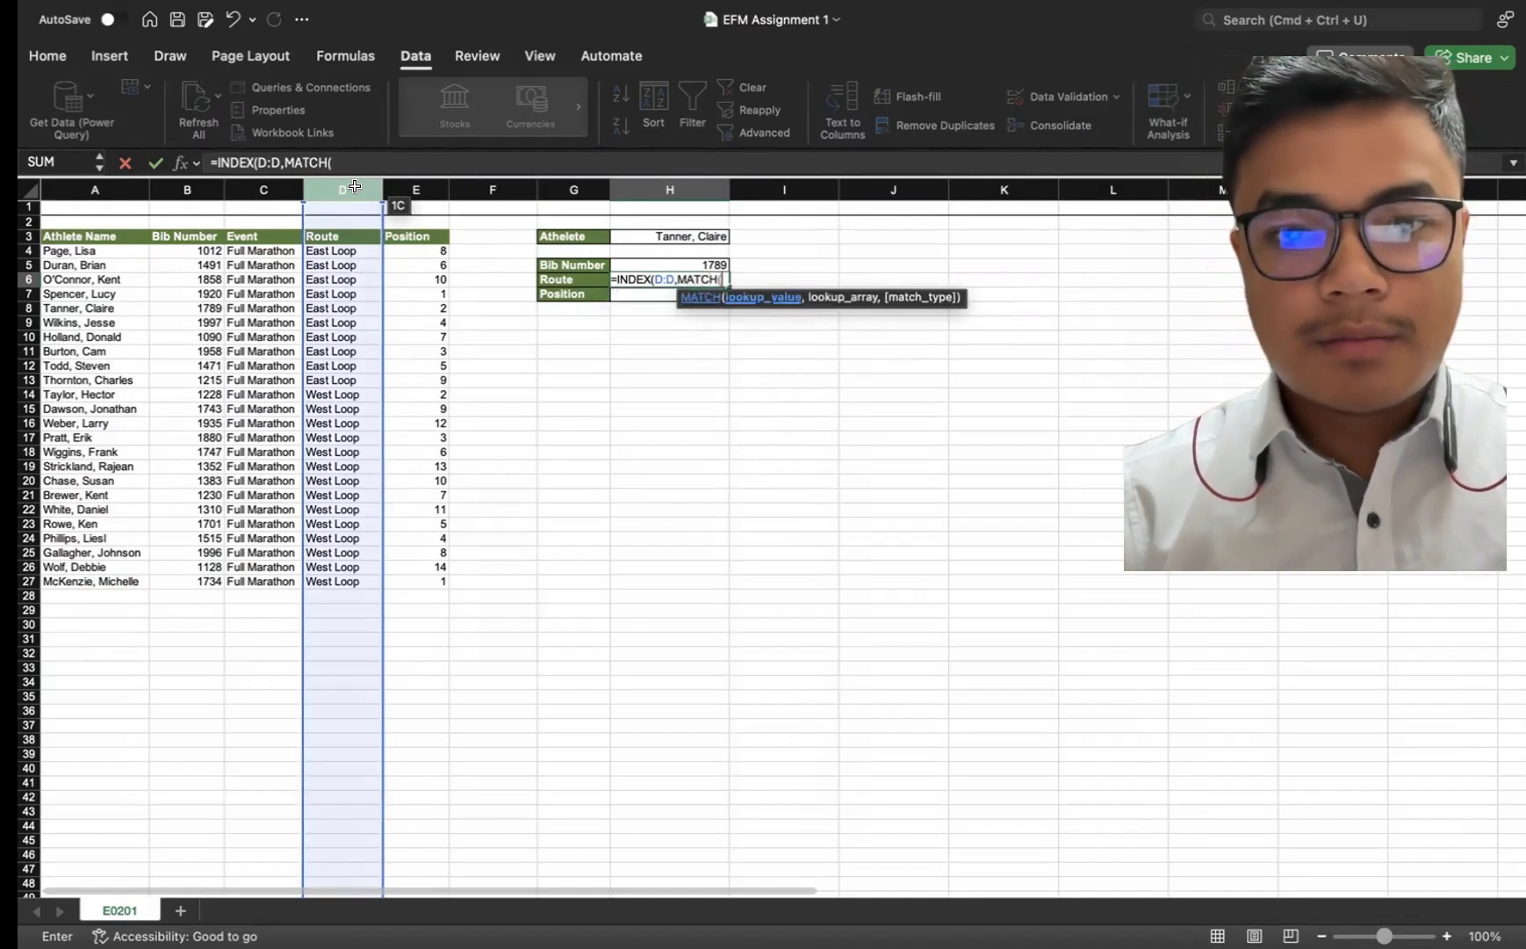
left_click(643, 232)
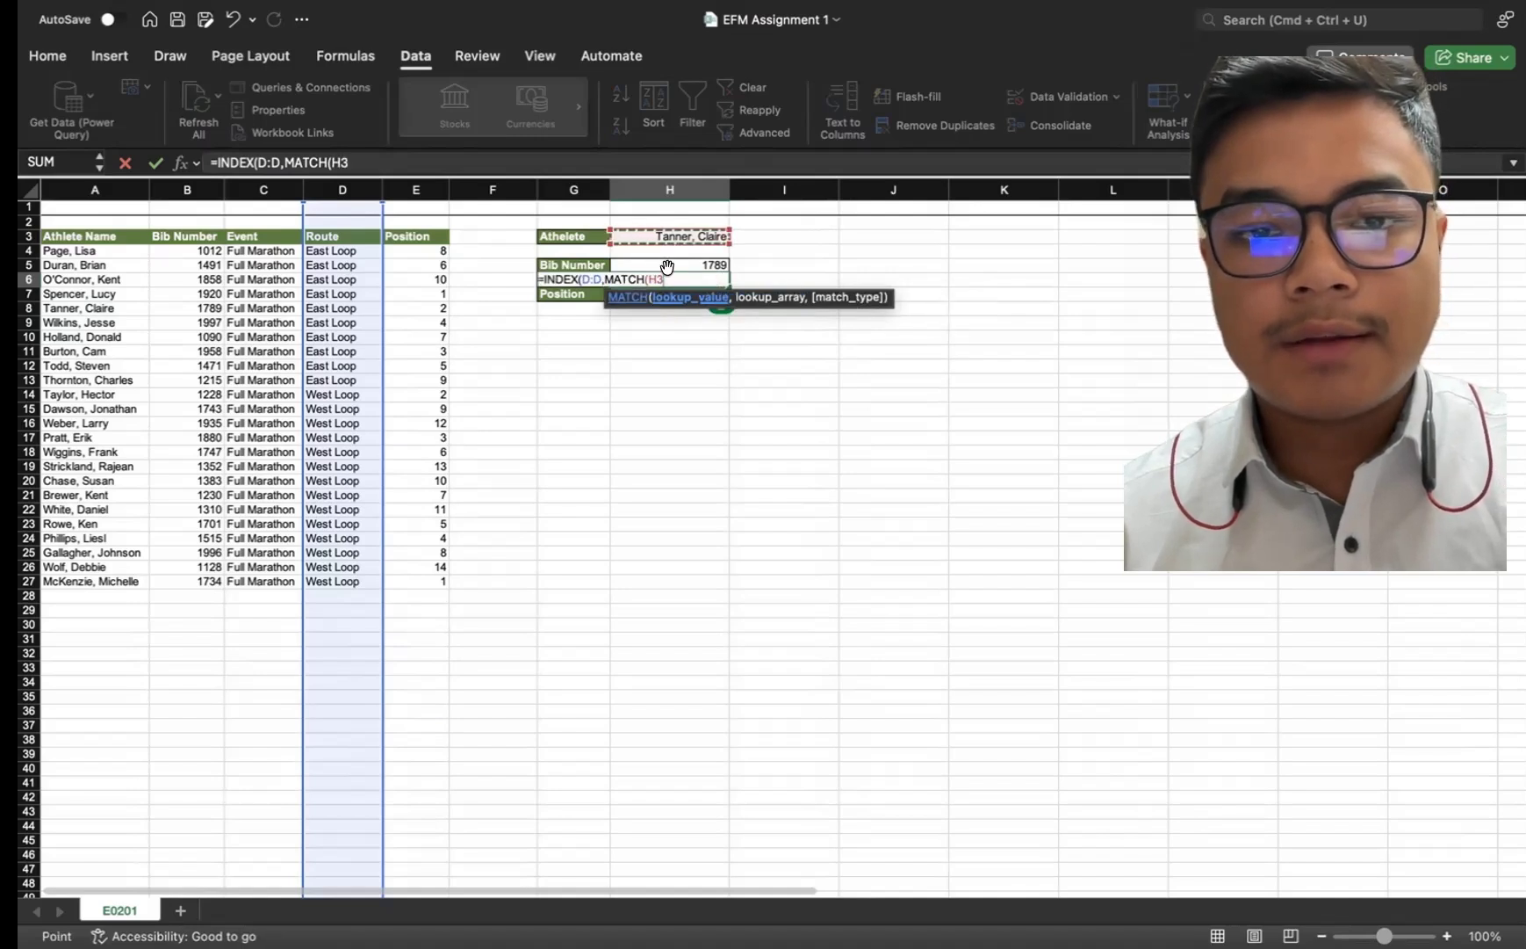
left_click(651, 273)
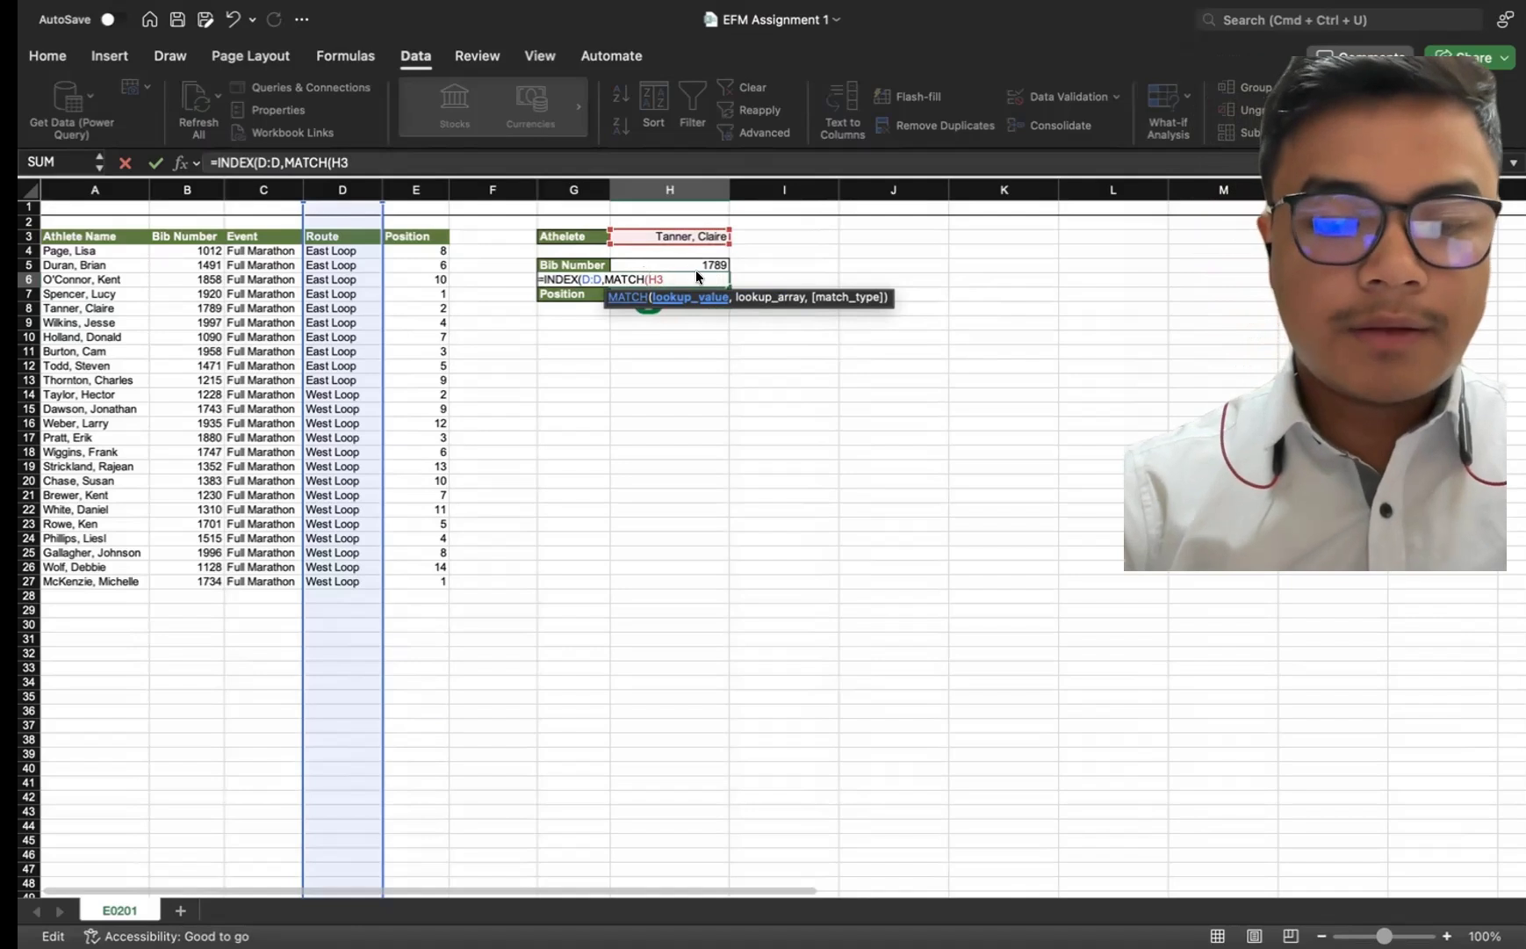
type("$")
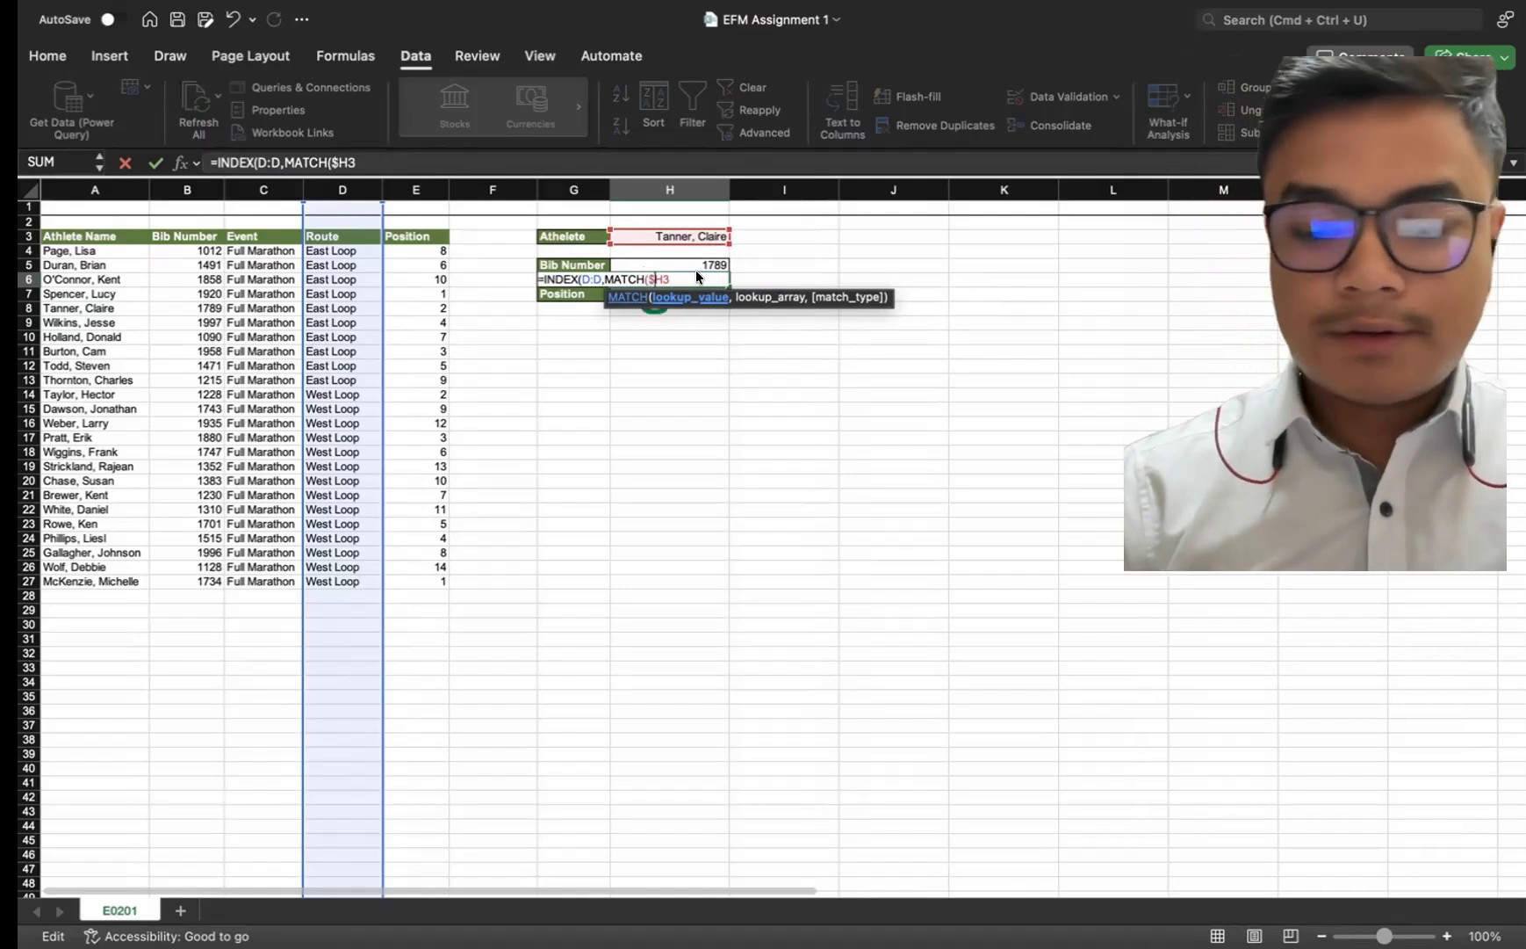
key("Right")
type("$3")
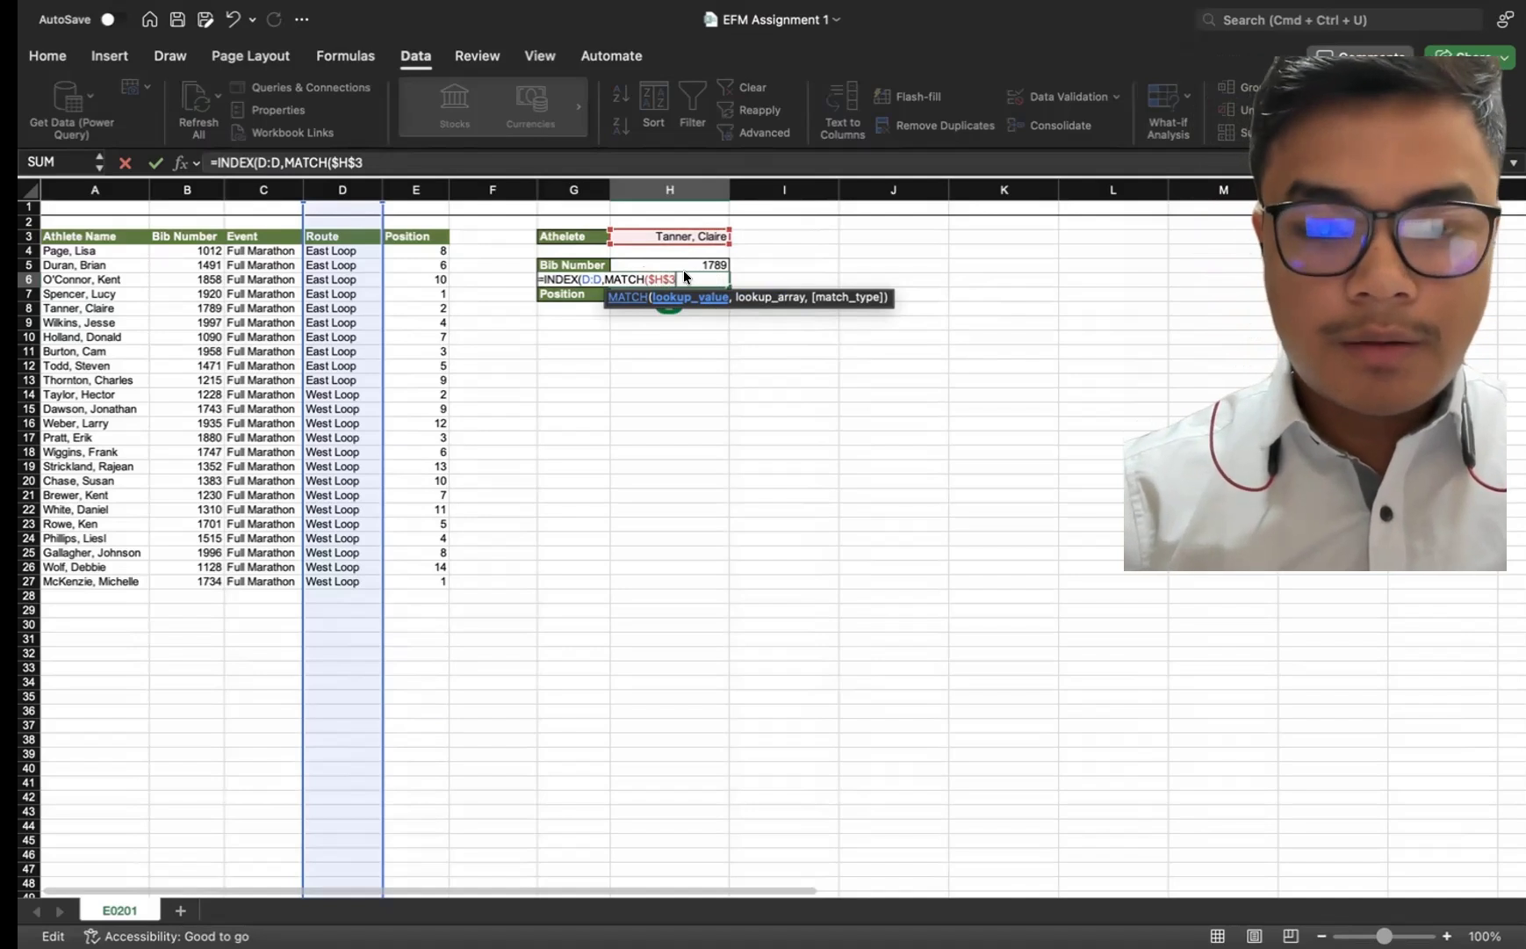
type(",")
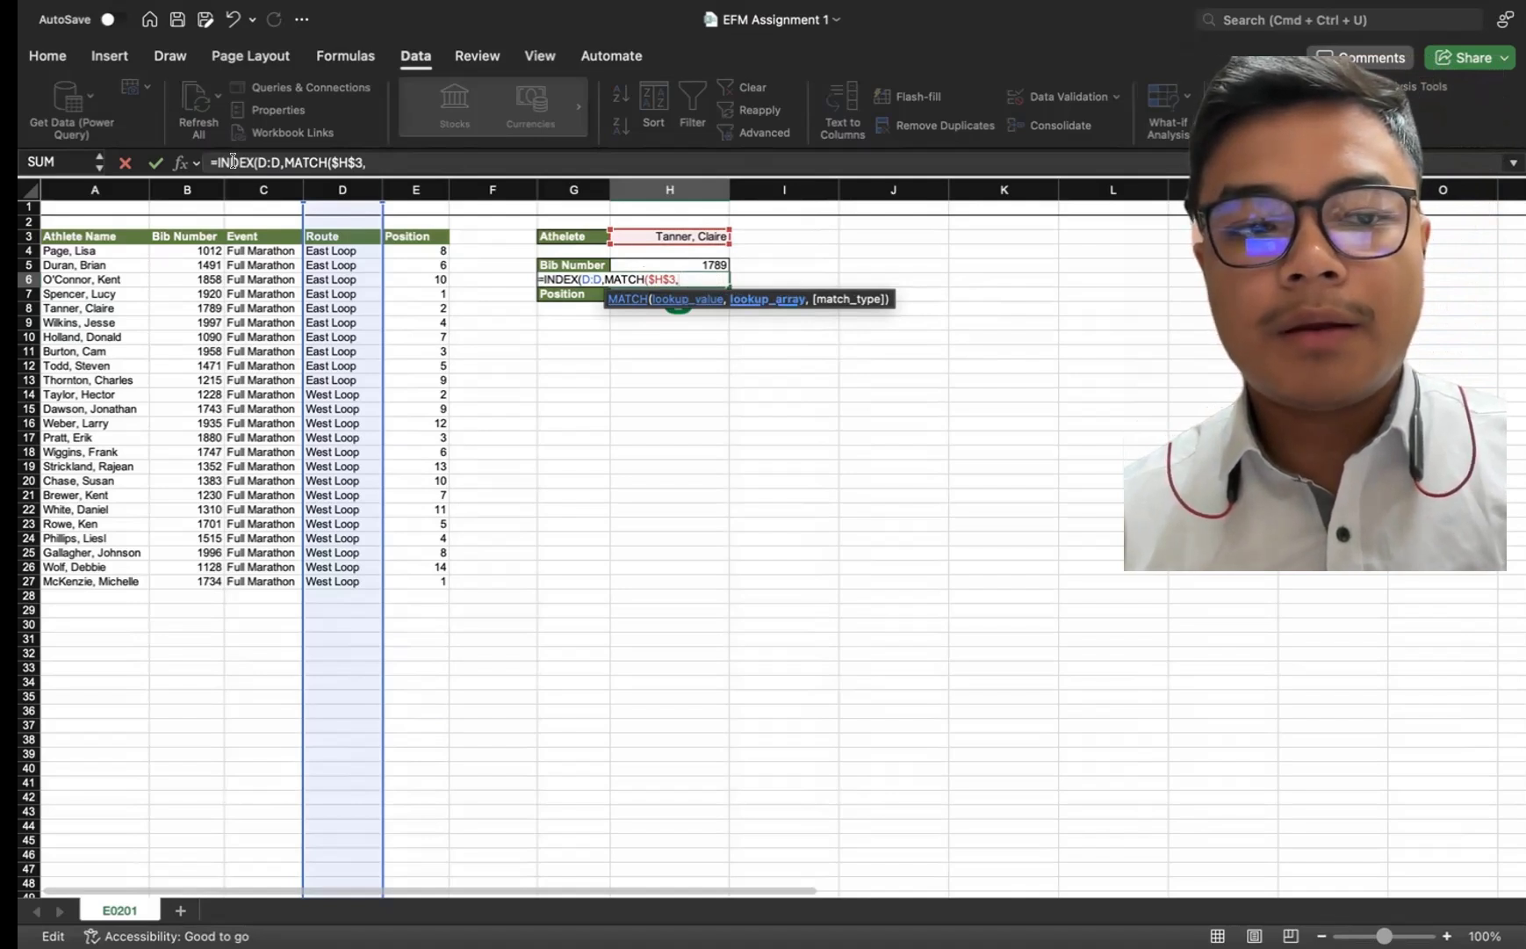
- Set the MATCH lookup array to the Athlete Name column as the absolute reference $A:$A
left_click(106, 190)
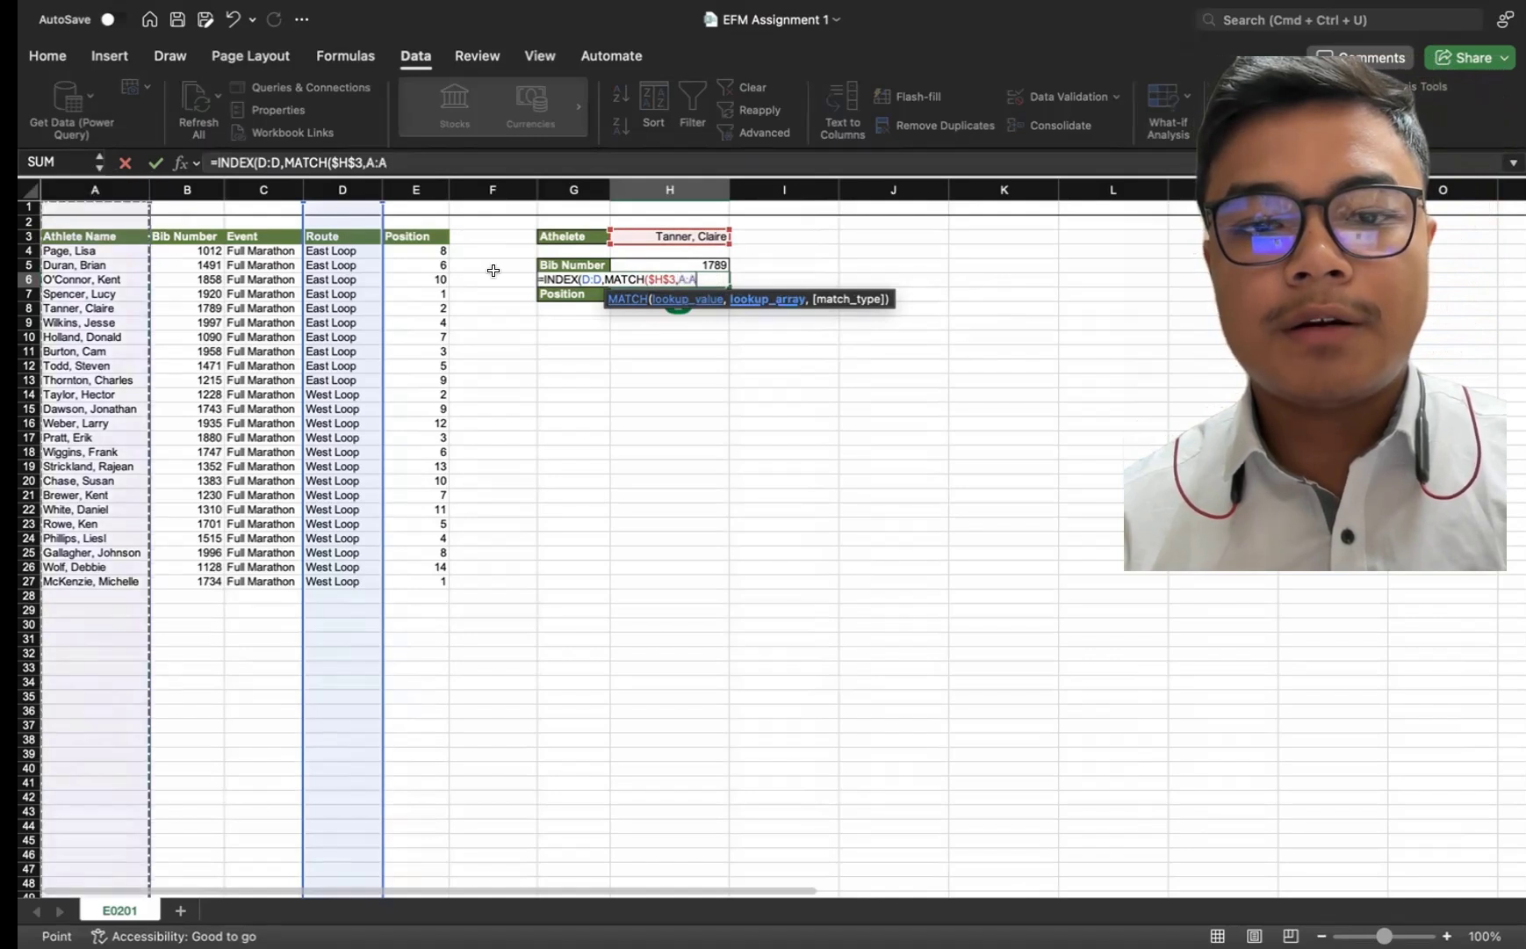
left_click(660, 277)
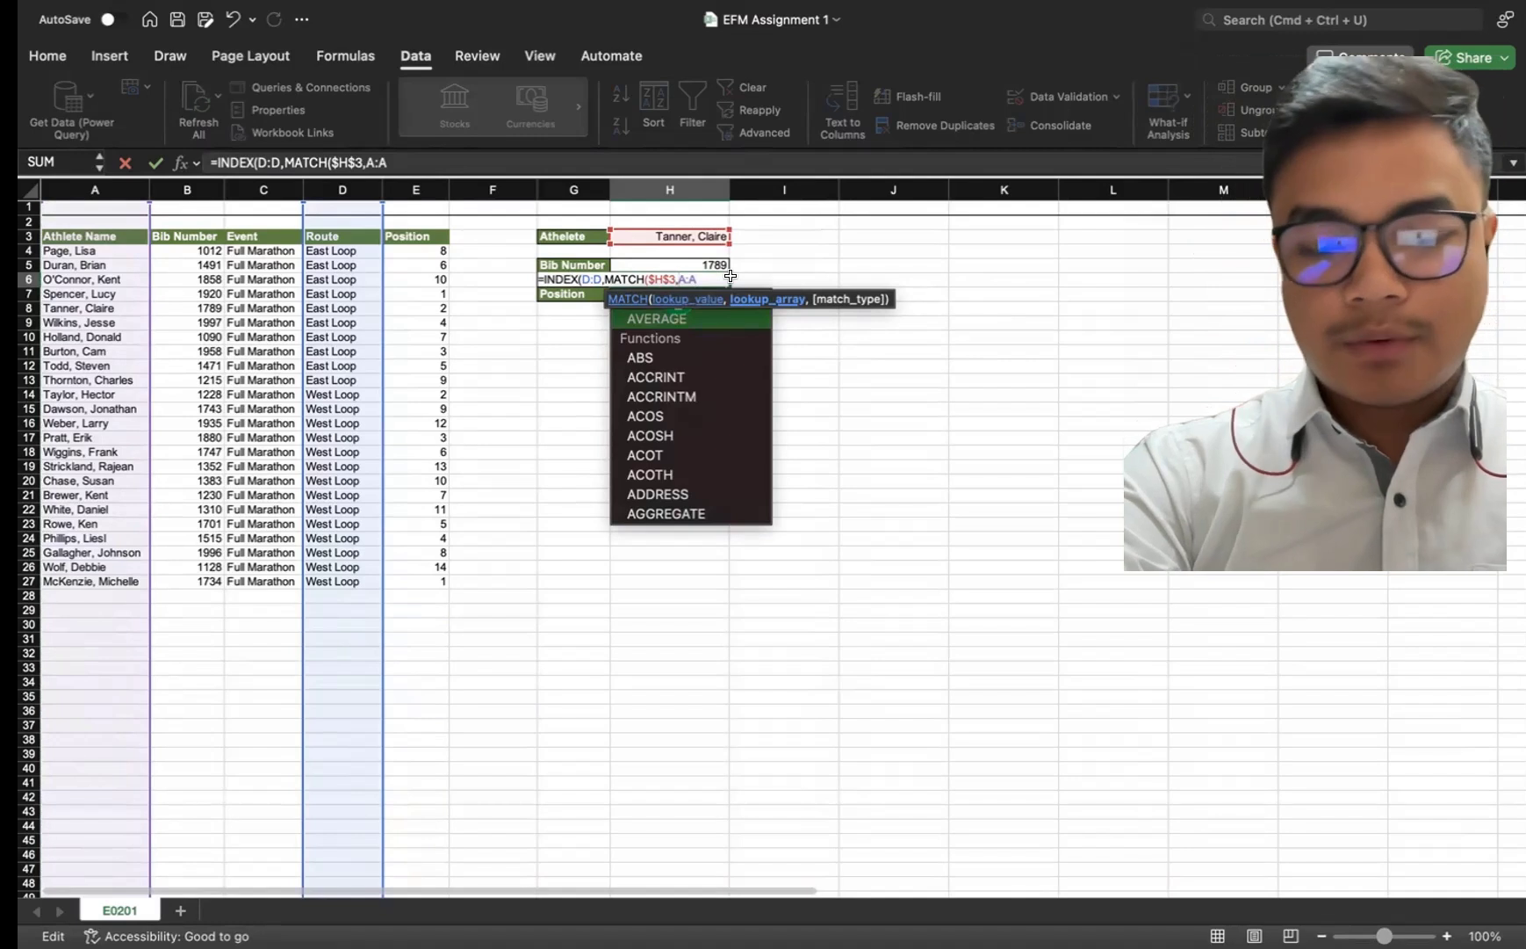
type("$")
key("Right")
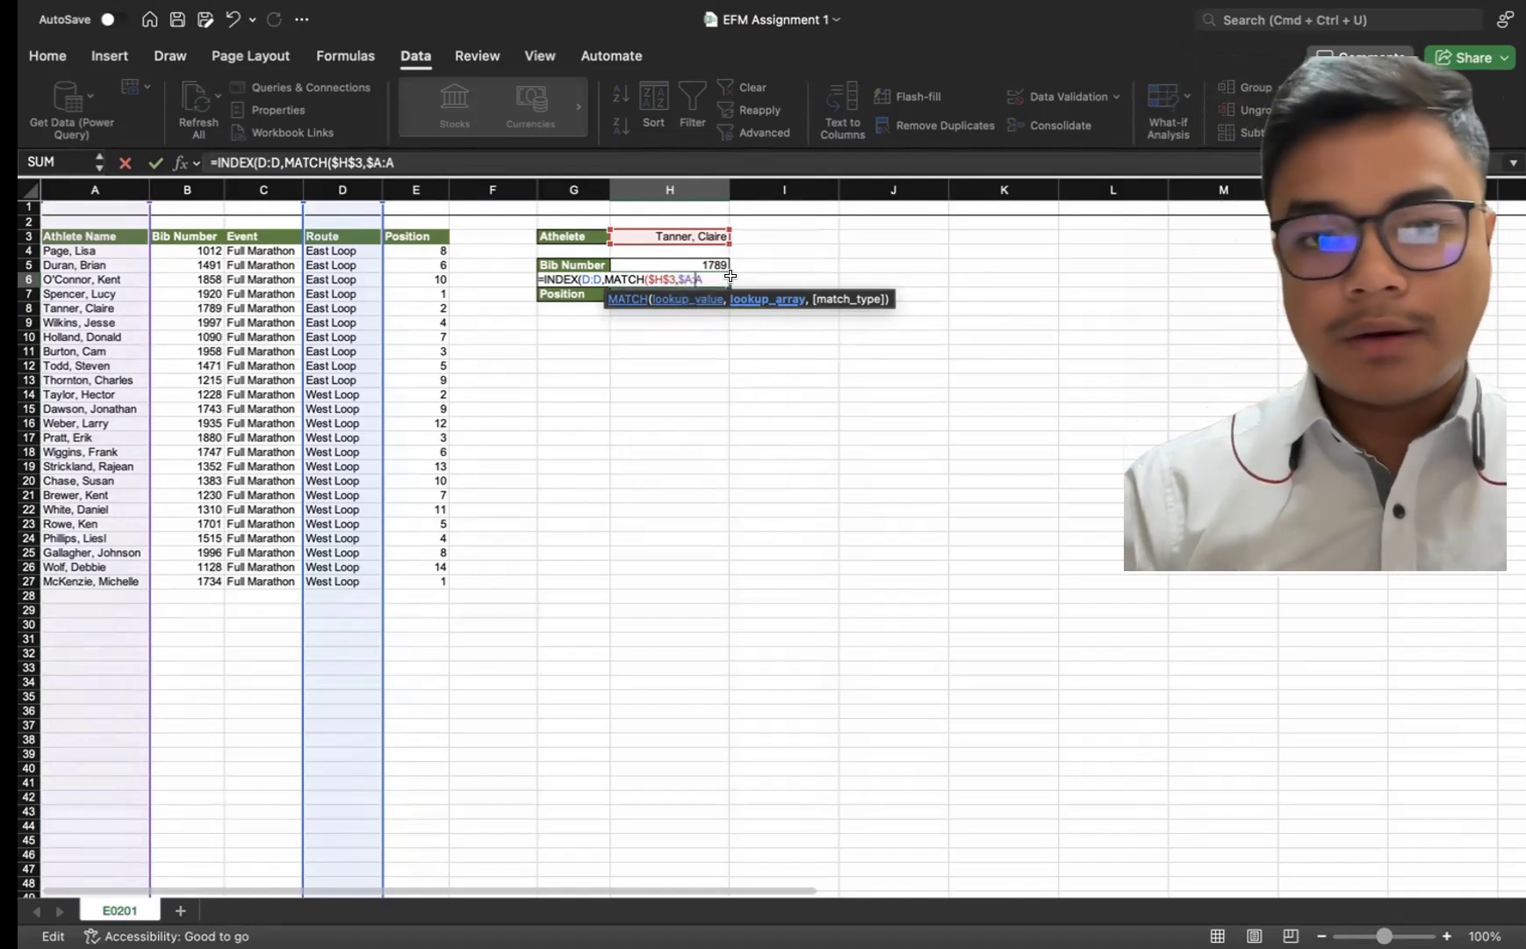
type("$")
key("Return")
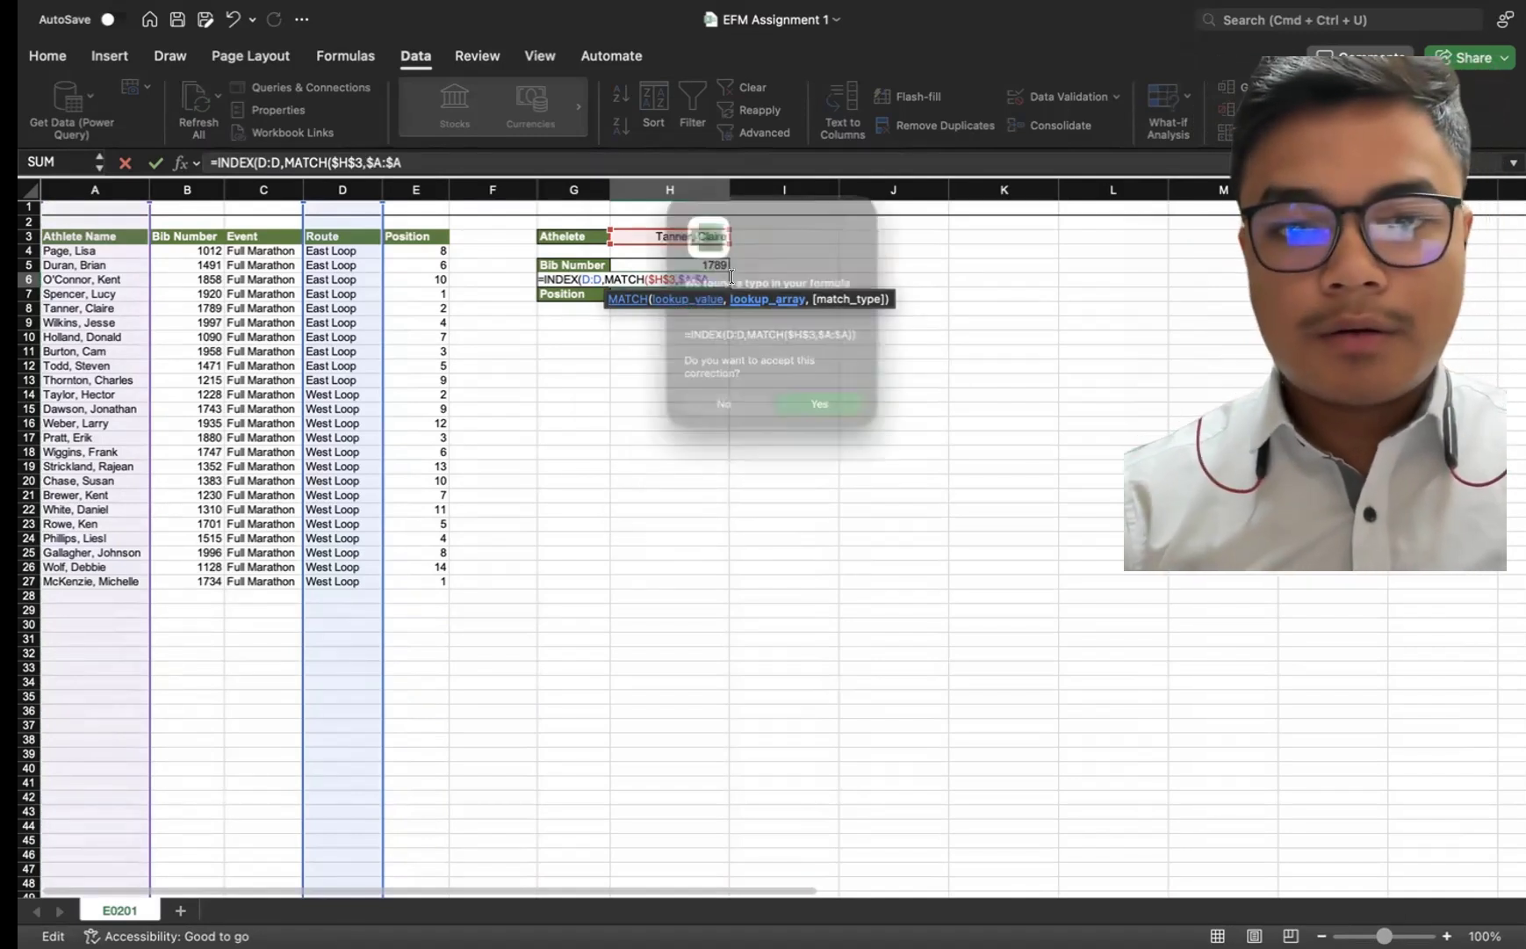
left_click(729, 428)
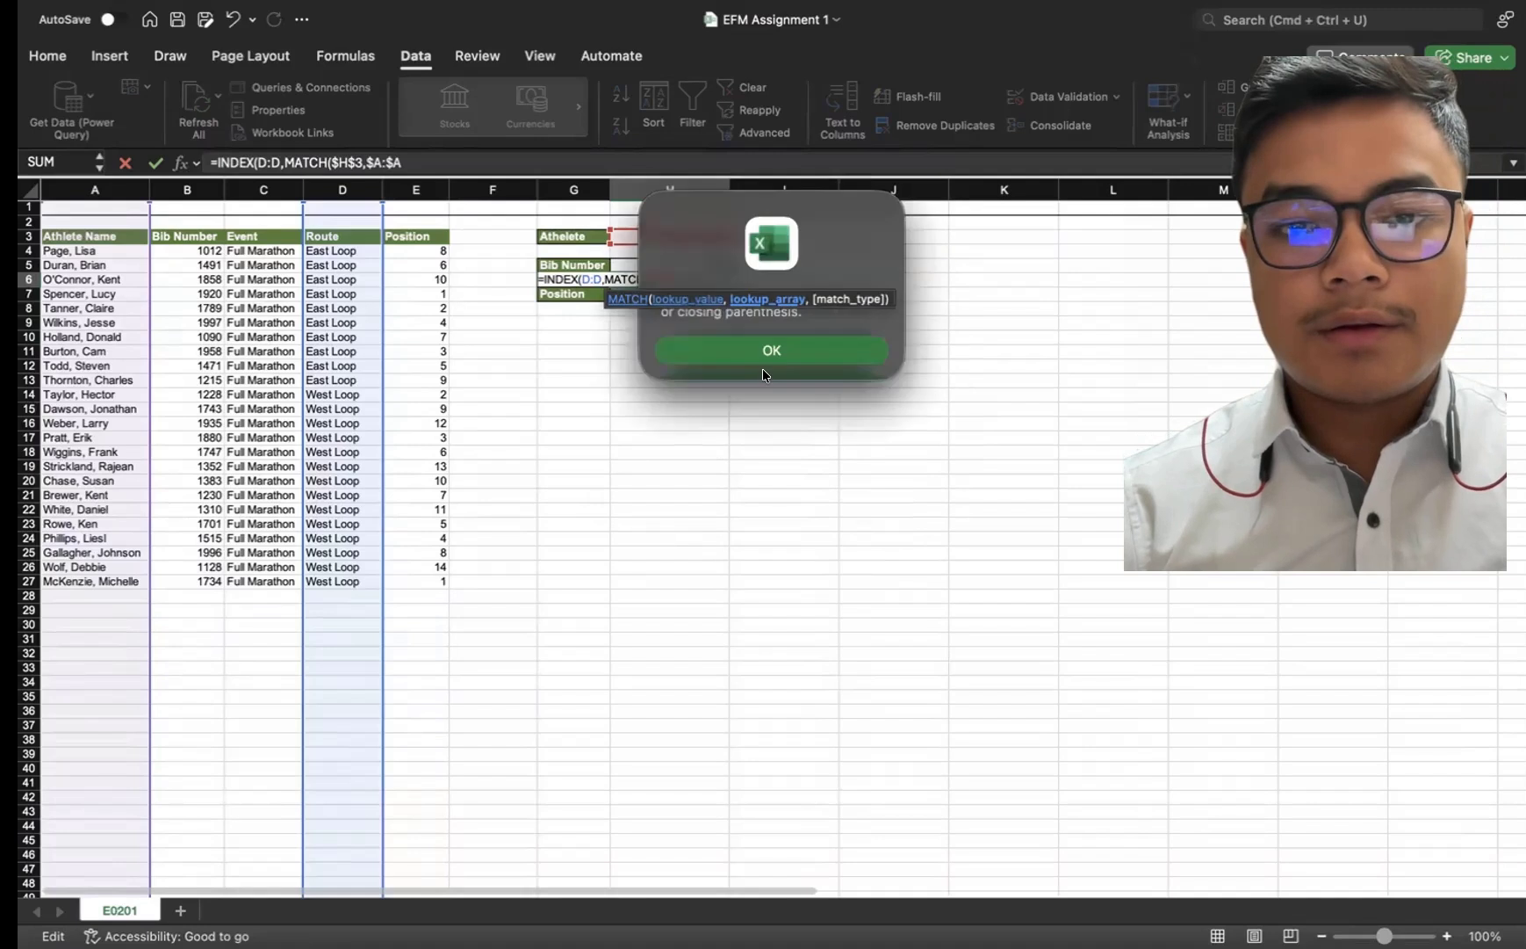
left_click(760, 351)
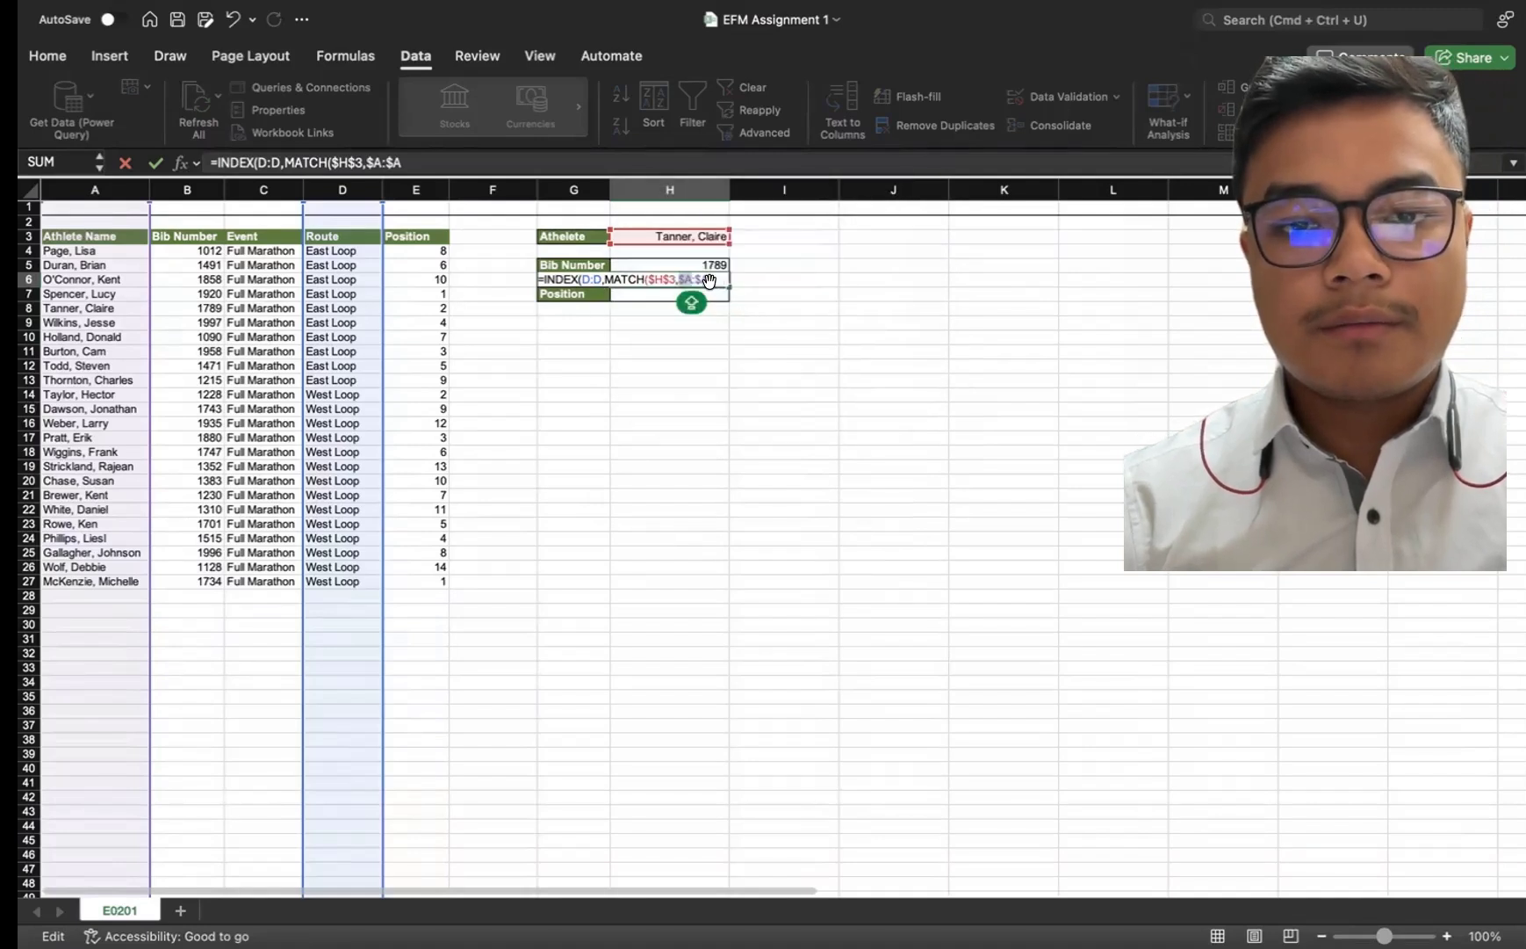
- Set the MATCH type to 0 for an exact match and enter the Route formula, accepting the added closing parenthesis
left_click(708, 279)
left_click(709, 278)
type(",")
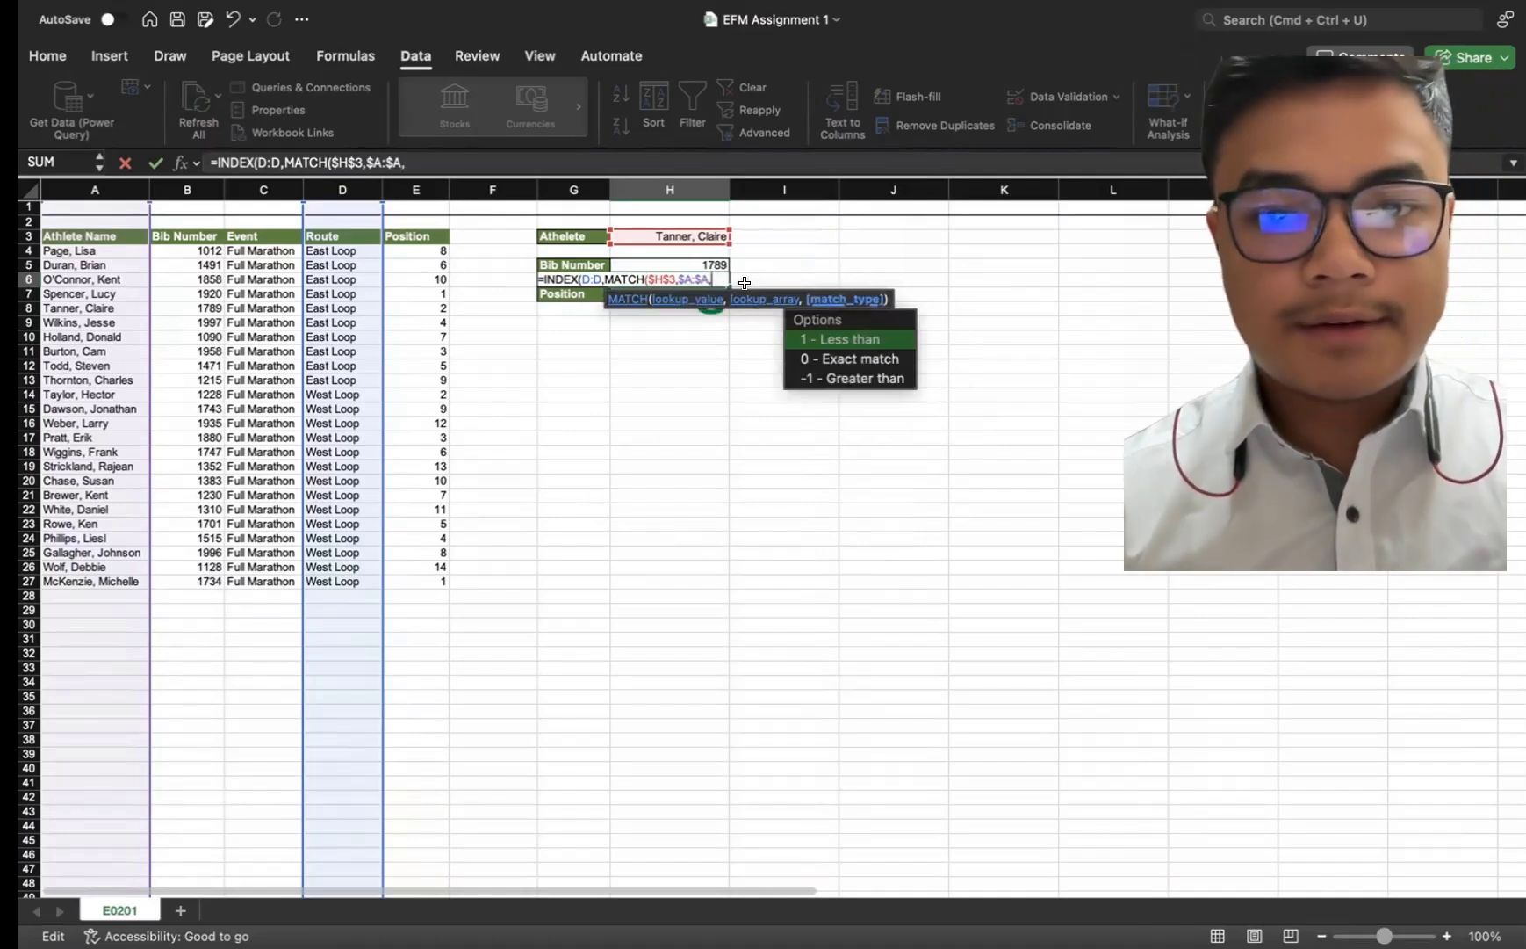
double_click(834, 360)
type(")")
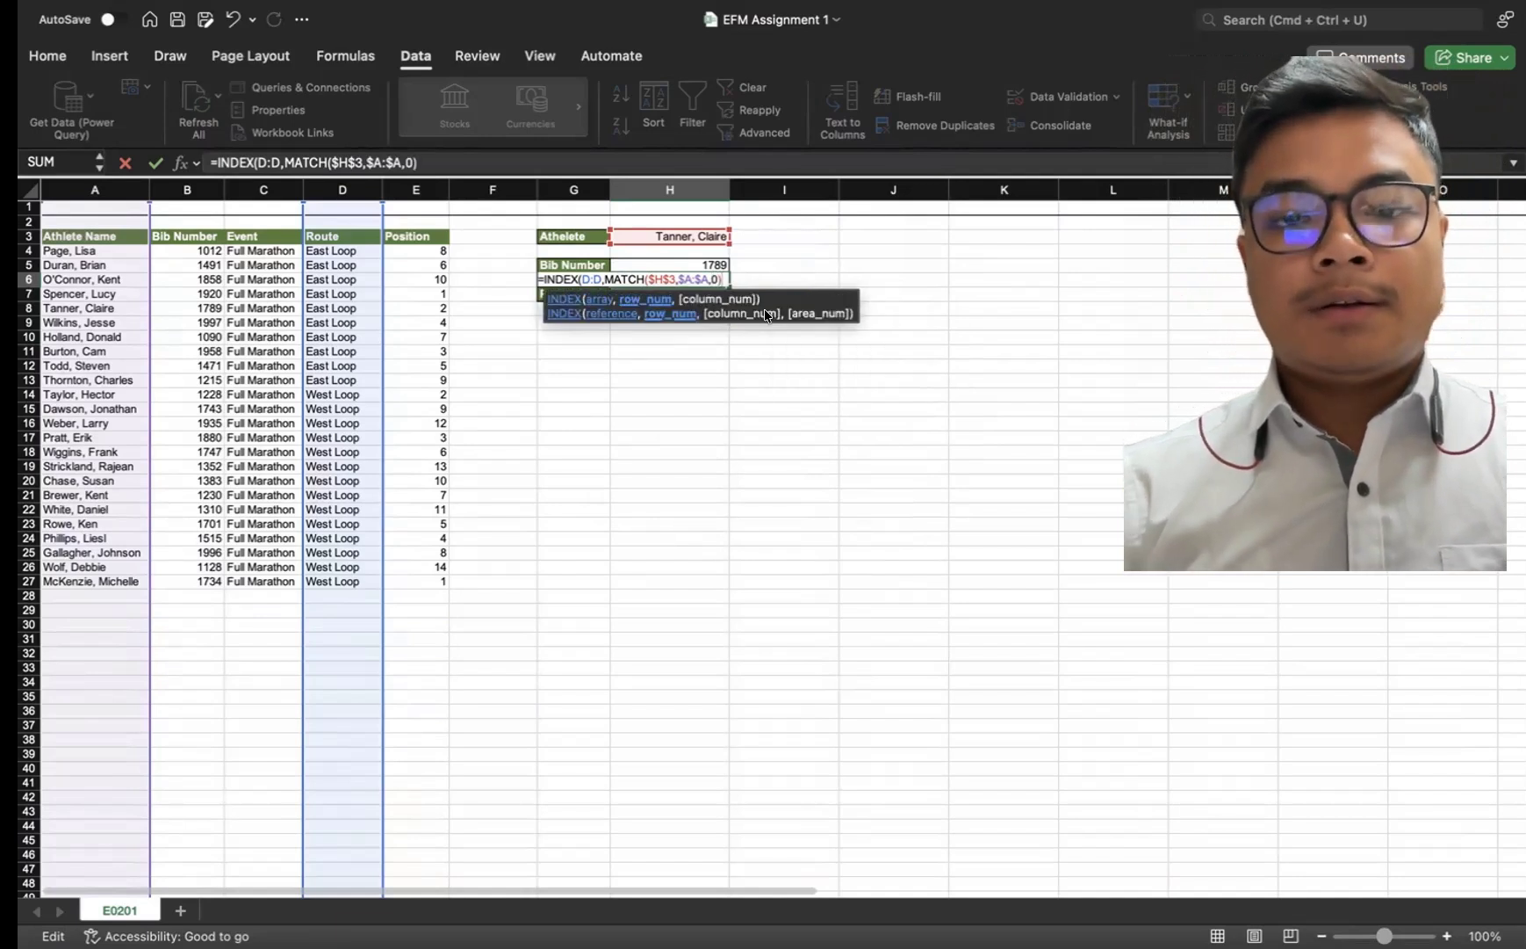
key("Return")
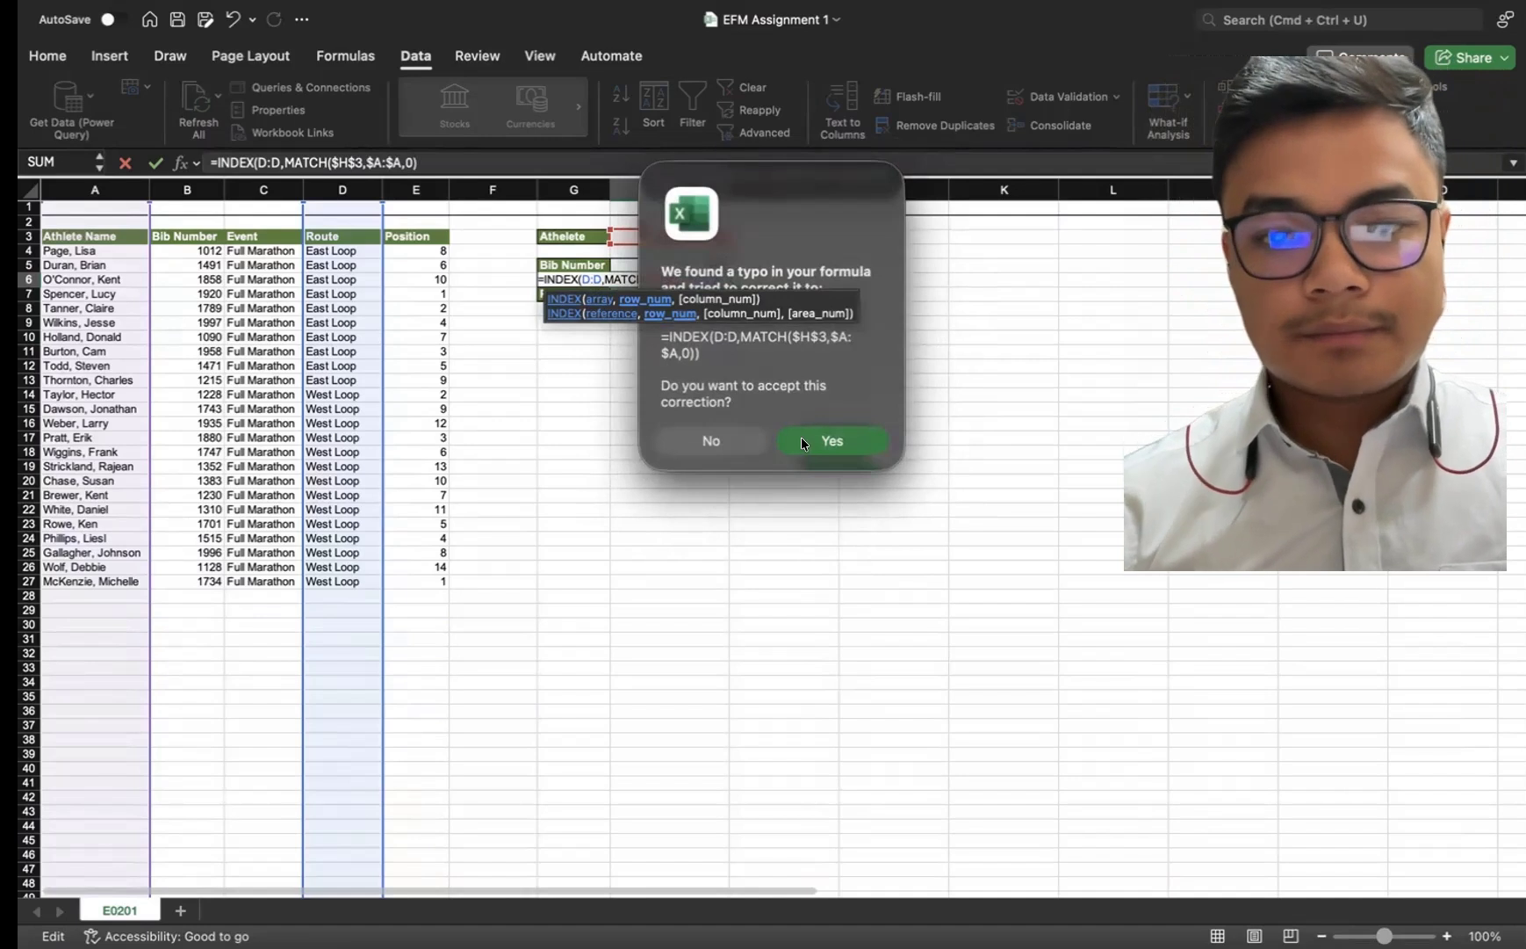
left_click(810, 440)
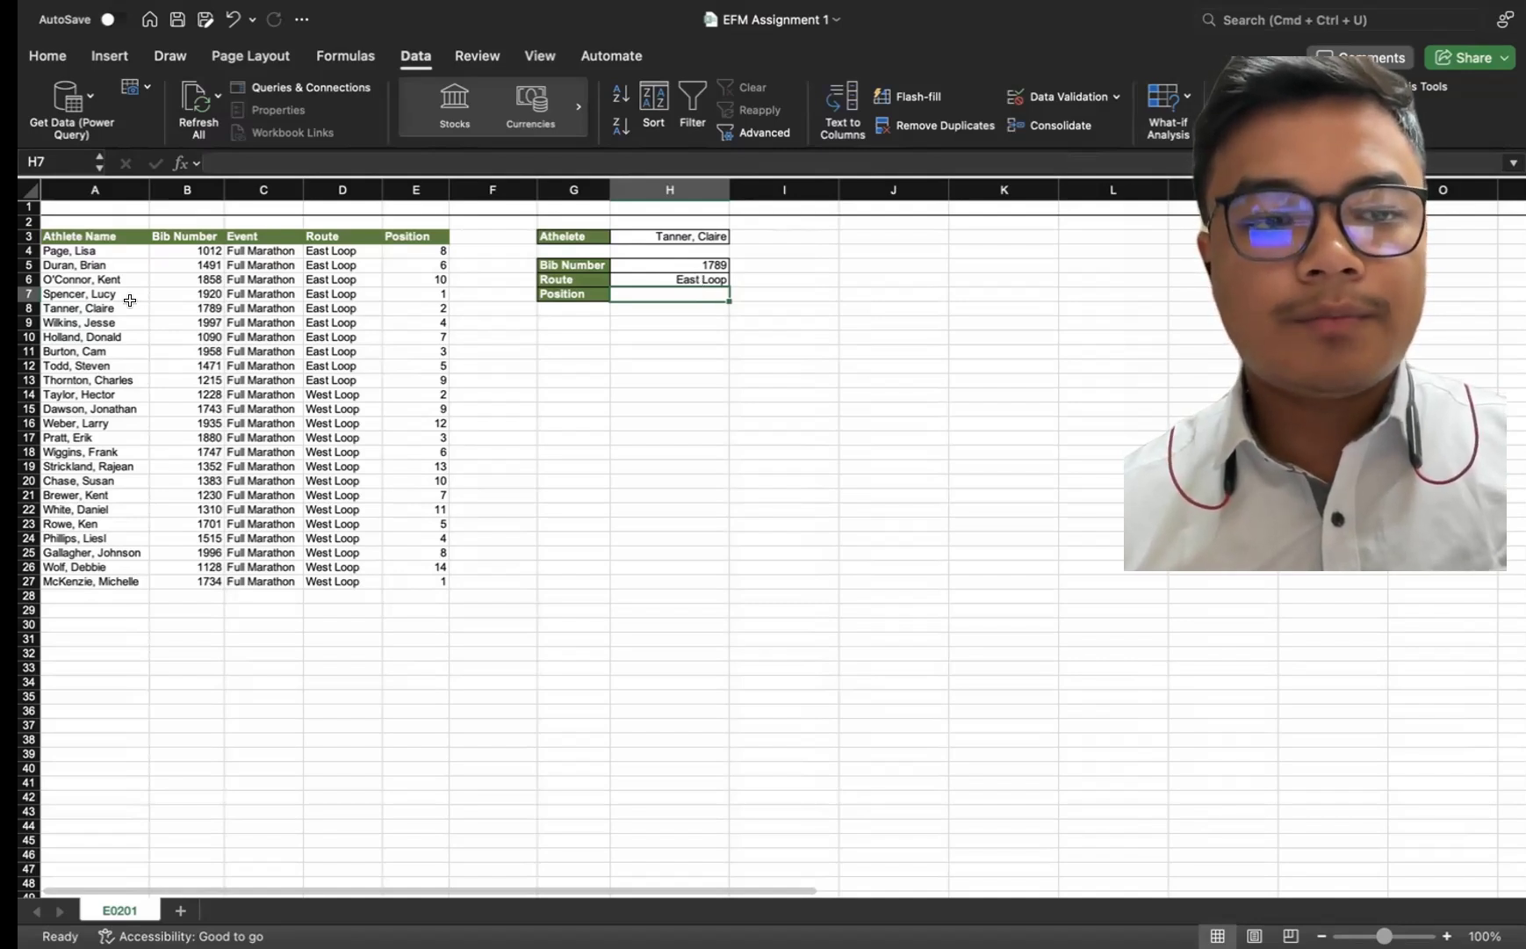
- Fill the Route formula from H6 down into the Position cell H7
left_click(634, 278)
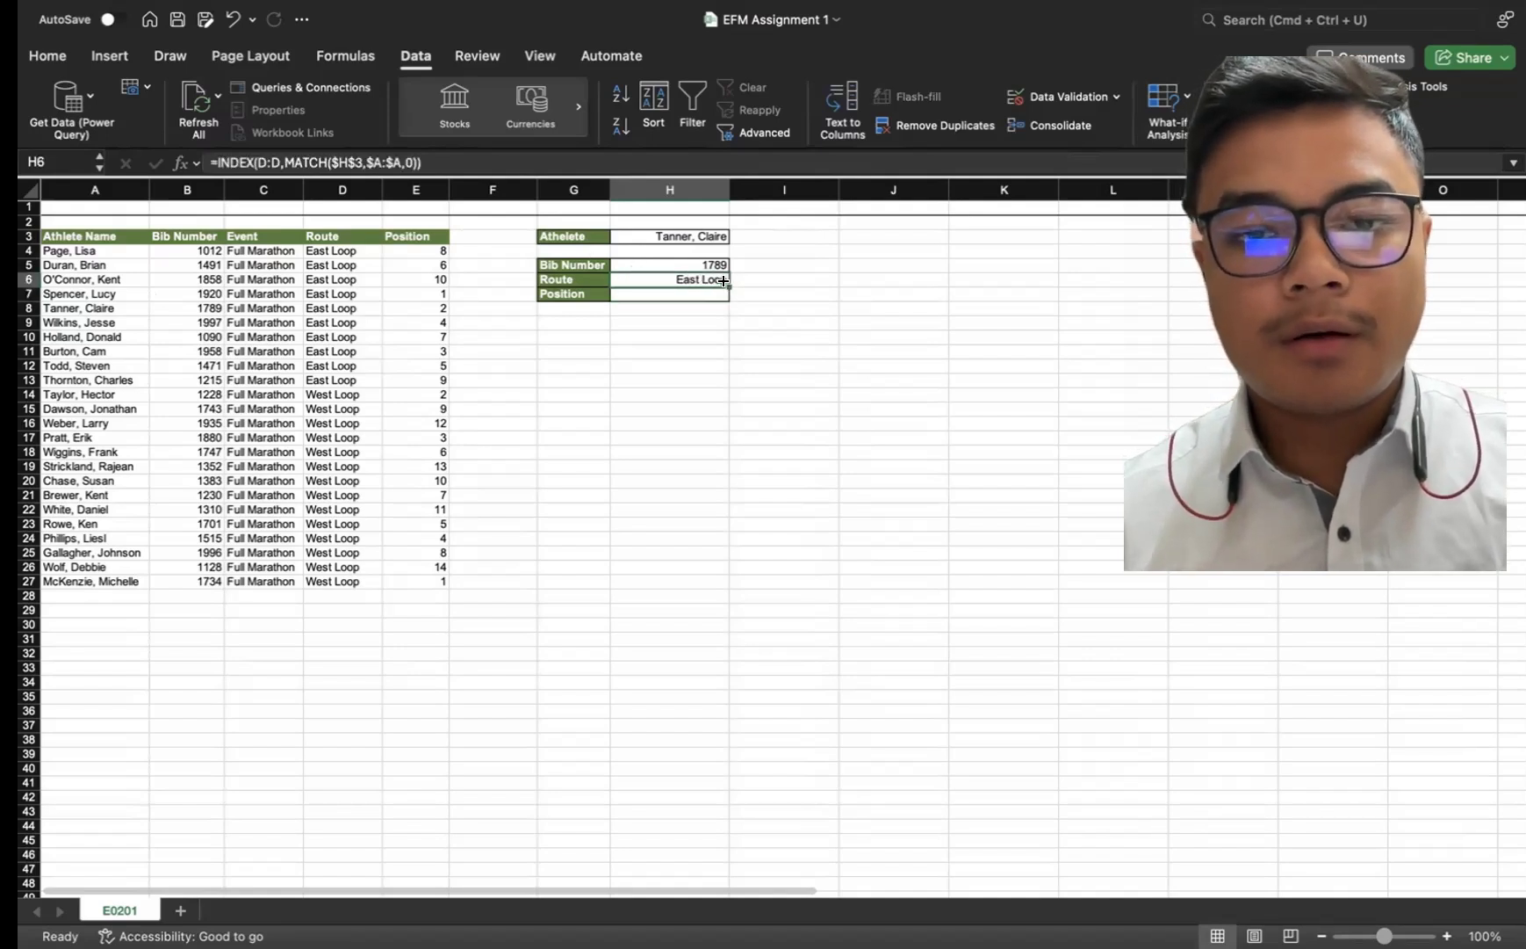
left_click_drag(723, 282, 722, 296)
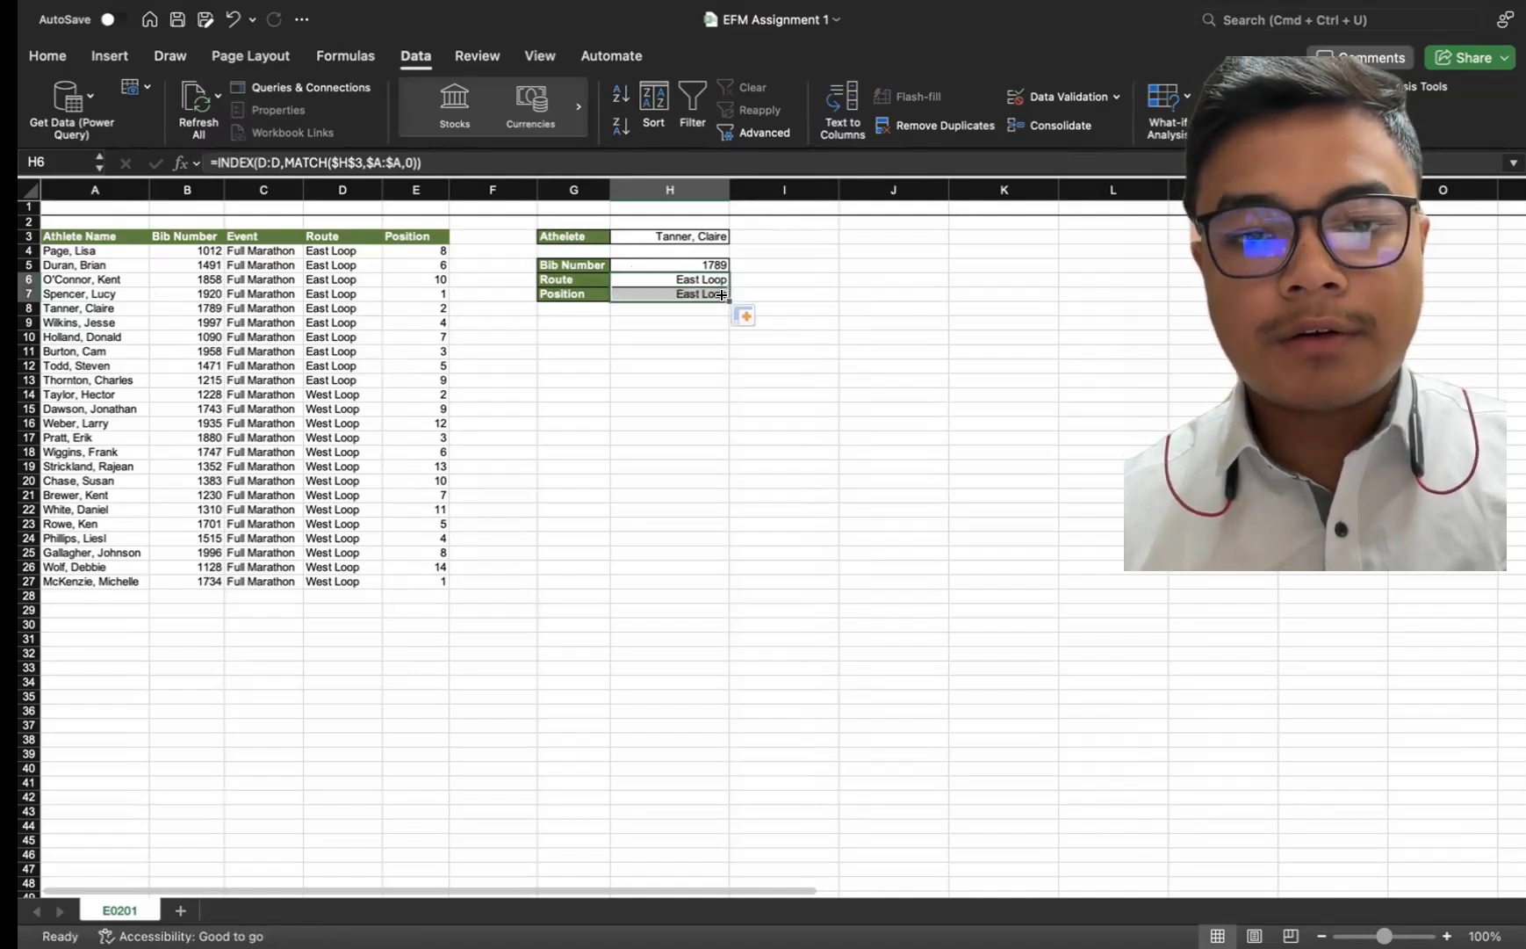
- Change the INDEX array in the Position formula in H7 to column E:E and enter the formula
double_click(716, 293)
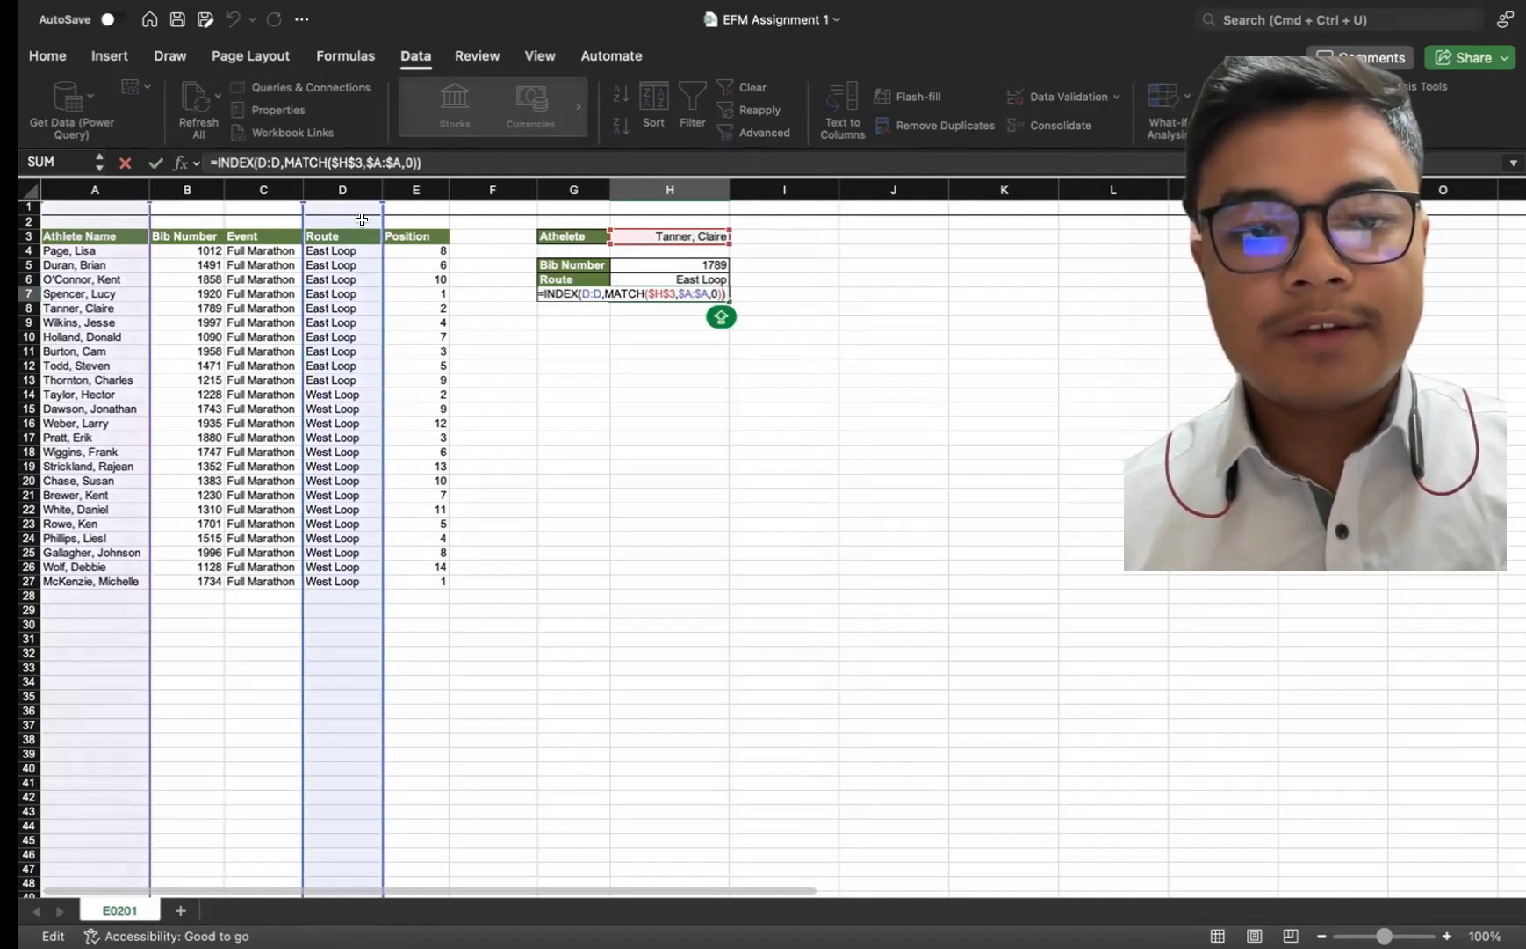
left_click(588, 293)
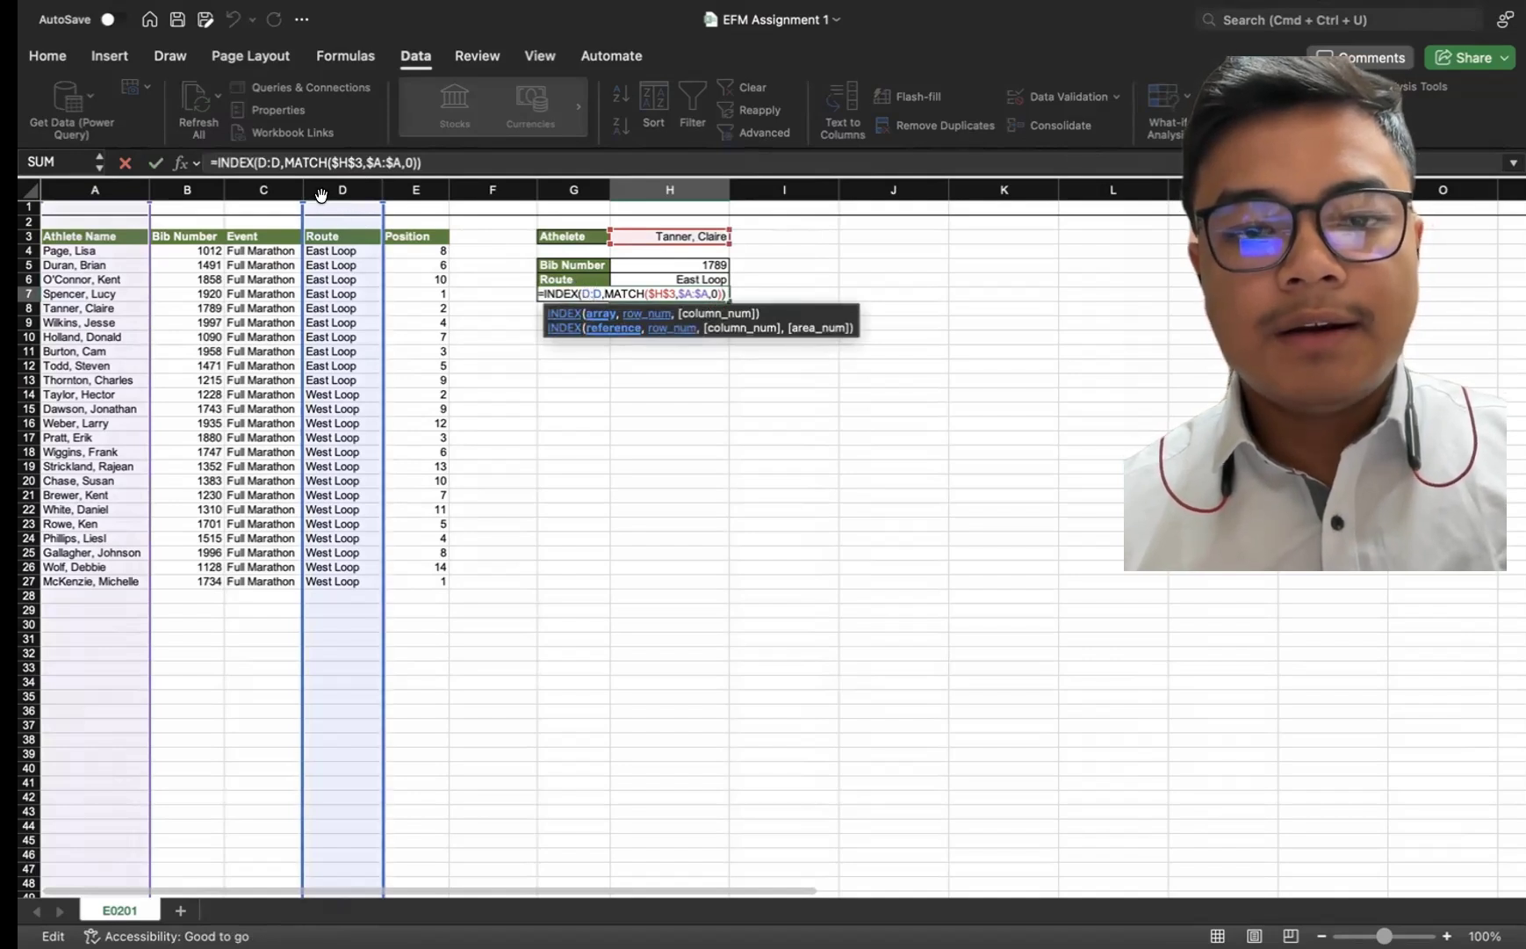
left_click(601, 290)
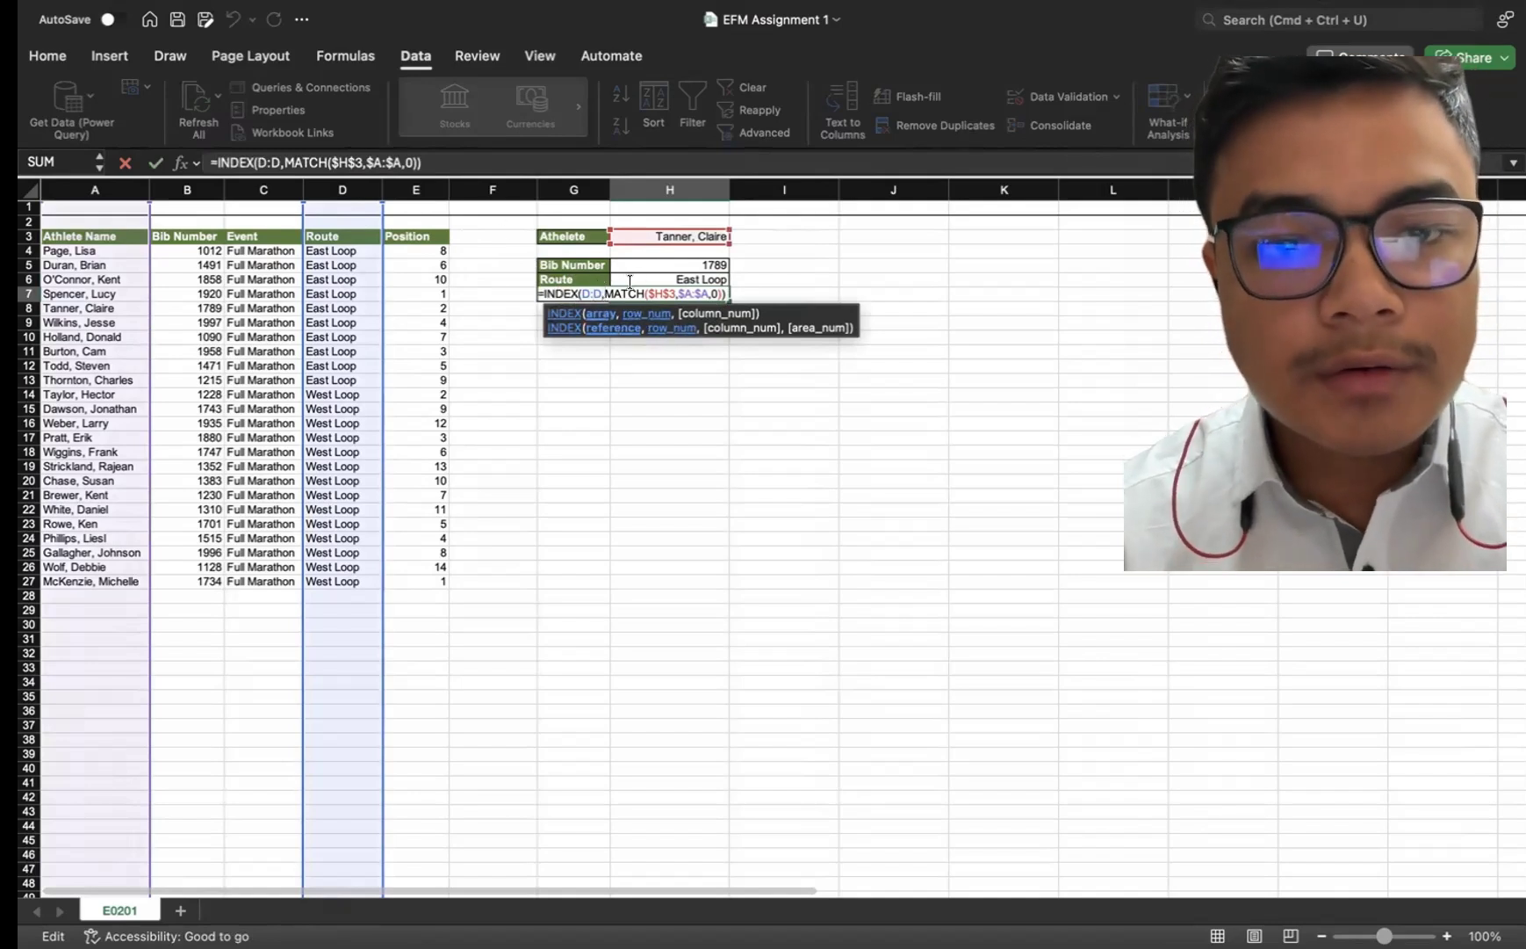
key("BackSpace")
key("BackSpace")
key("BackSpace")
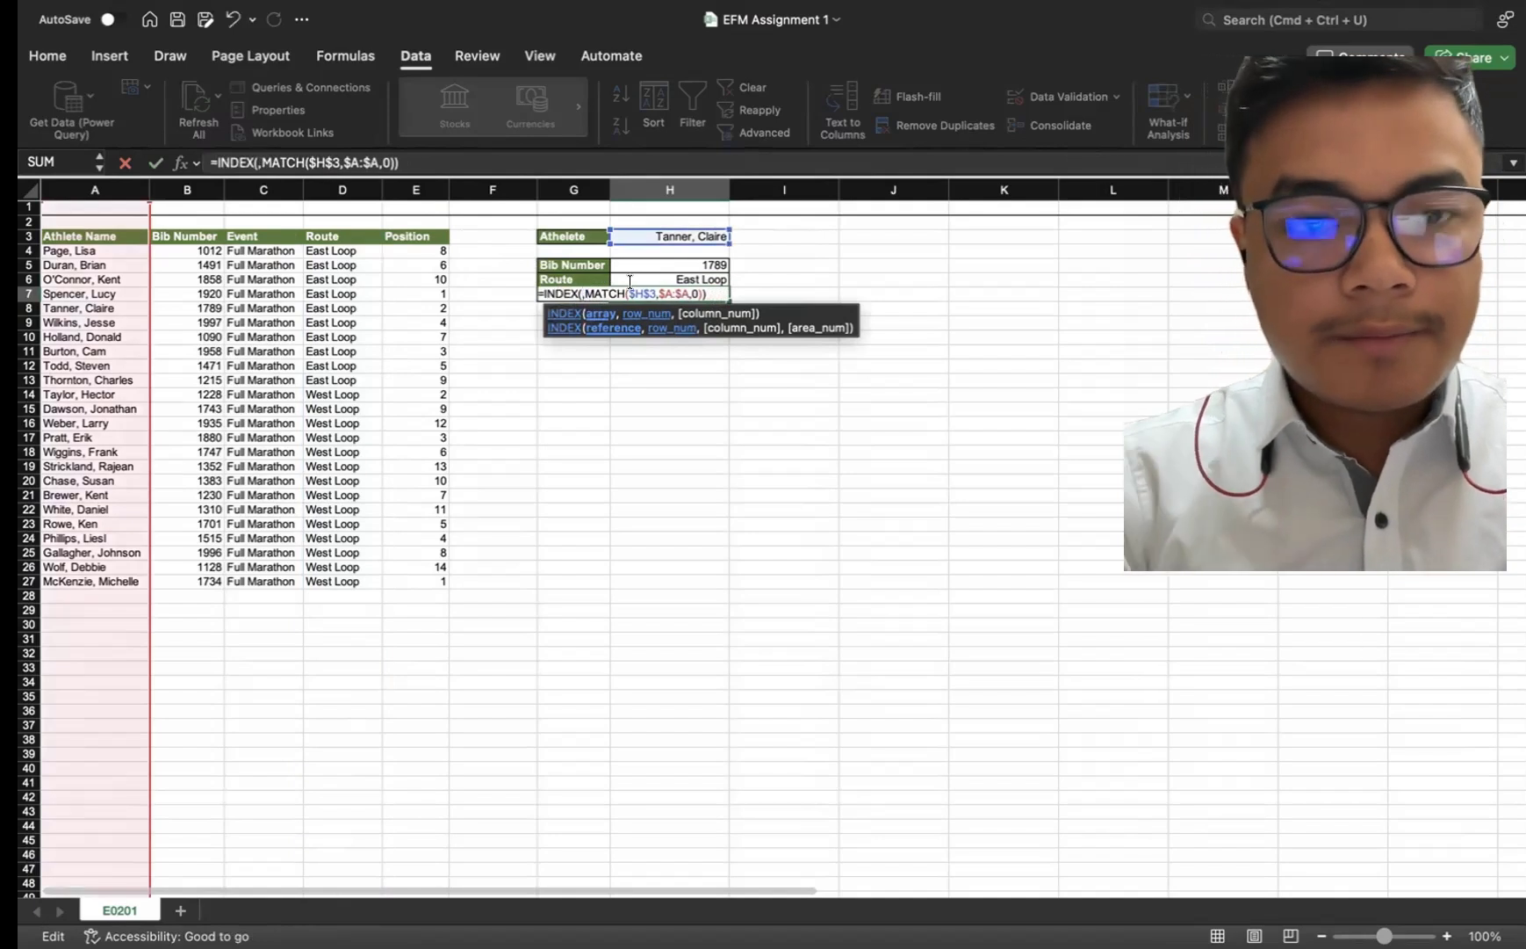
type("E:")
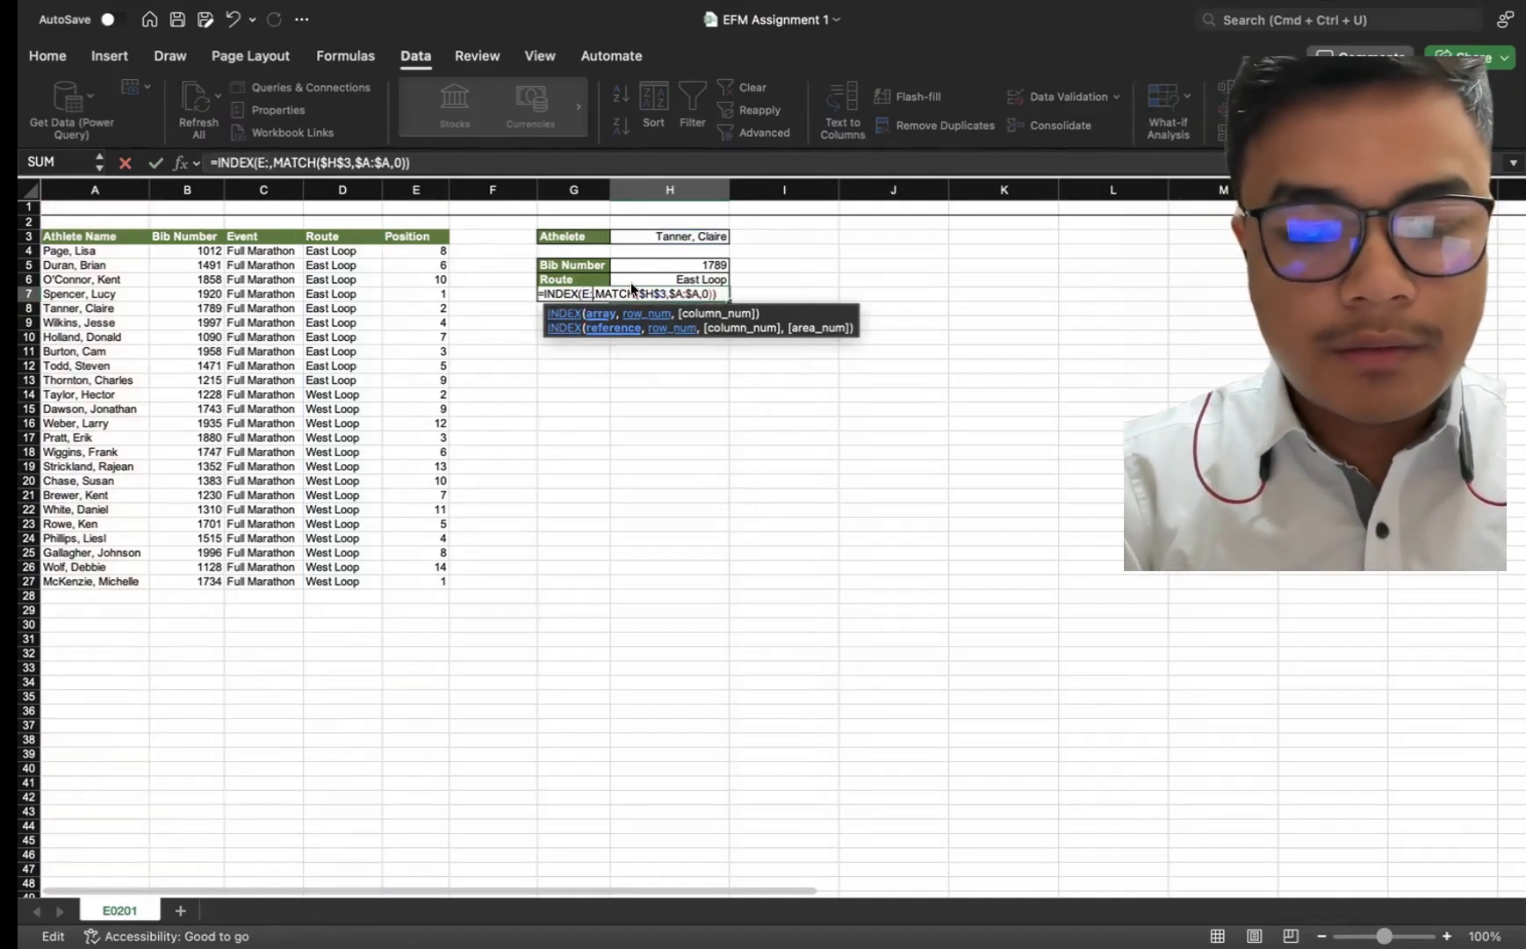
type("E")
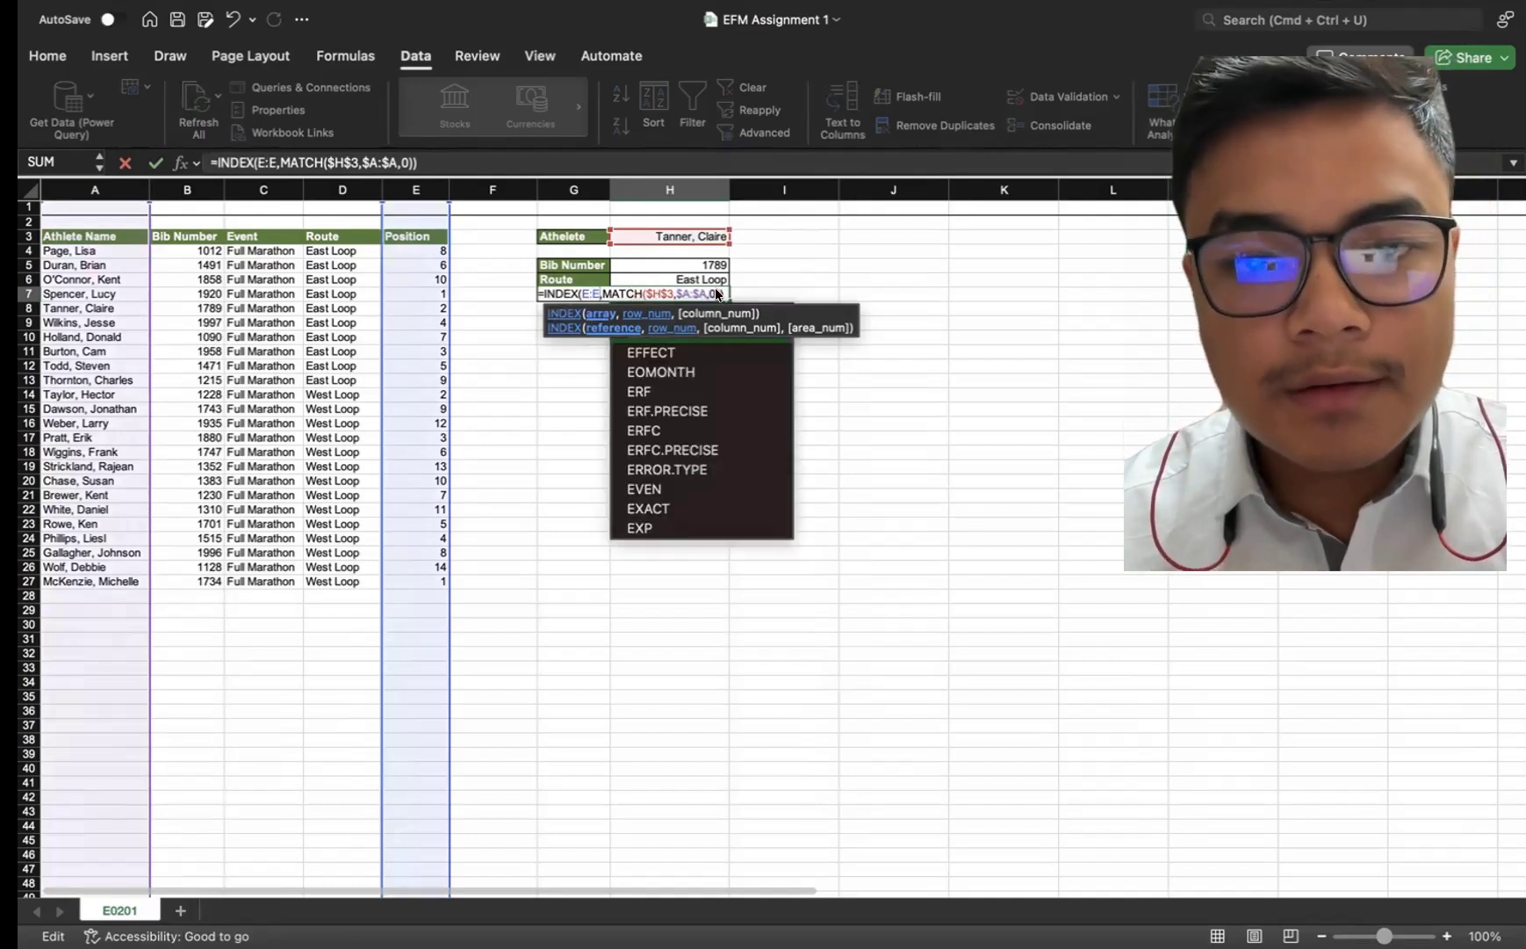
key("Return")
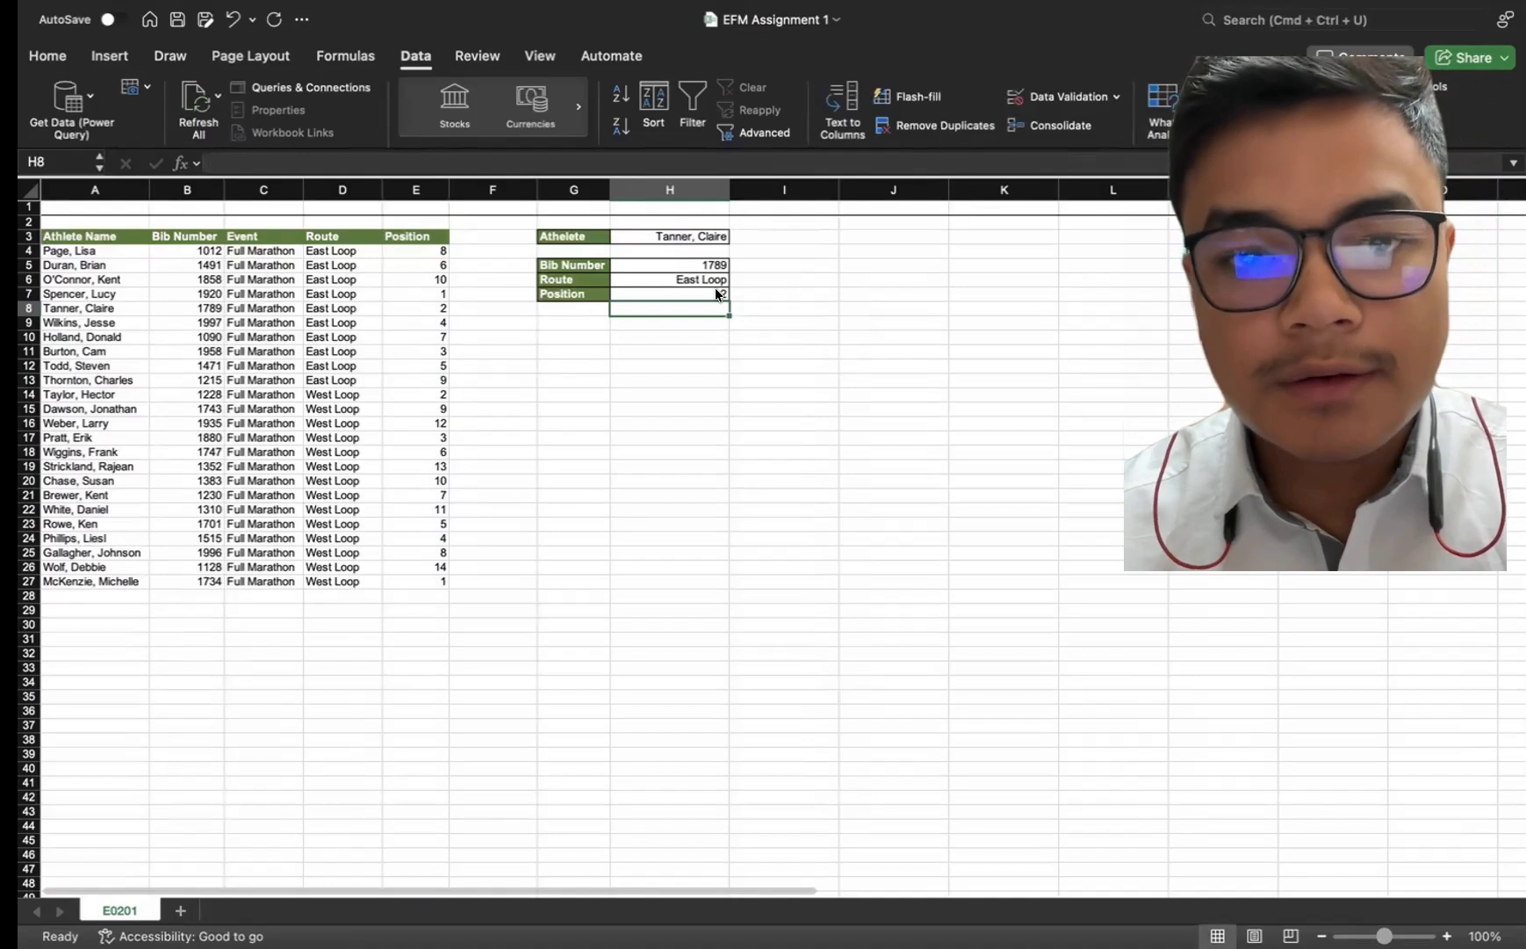
key("Up")
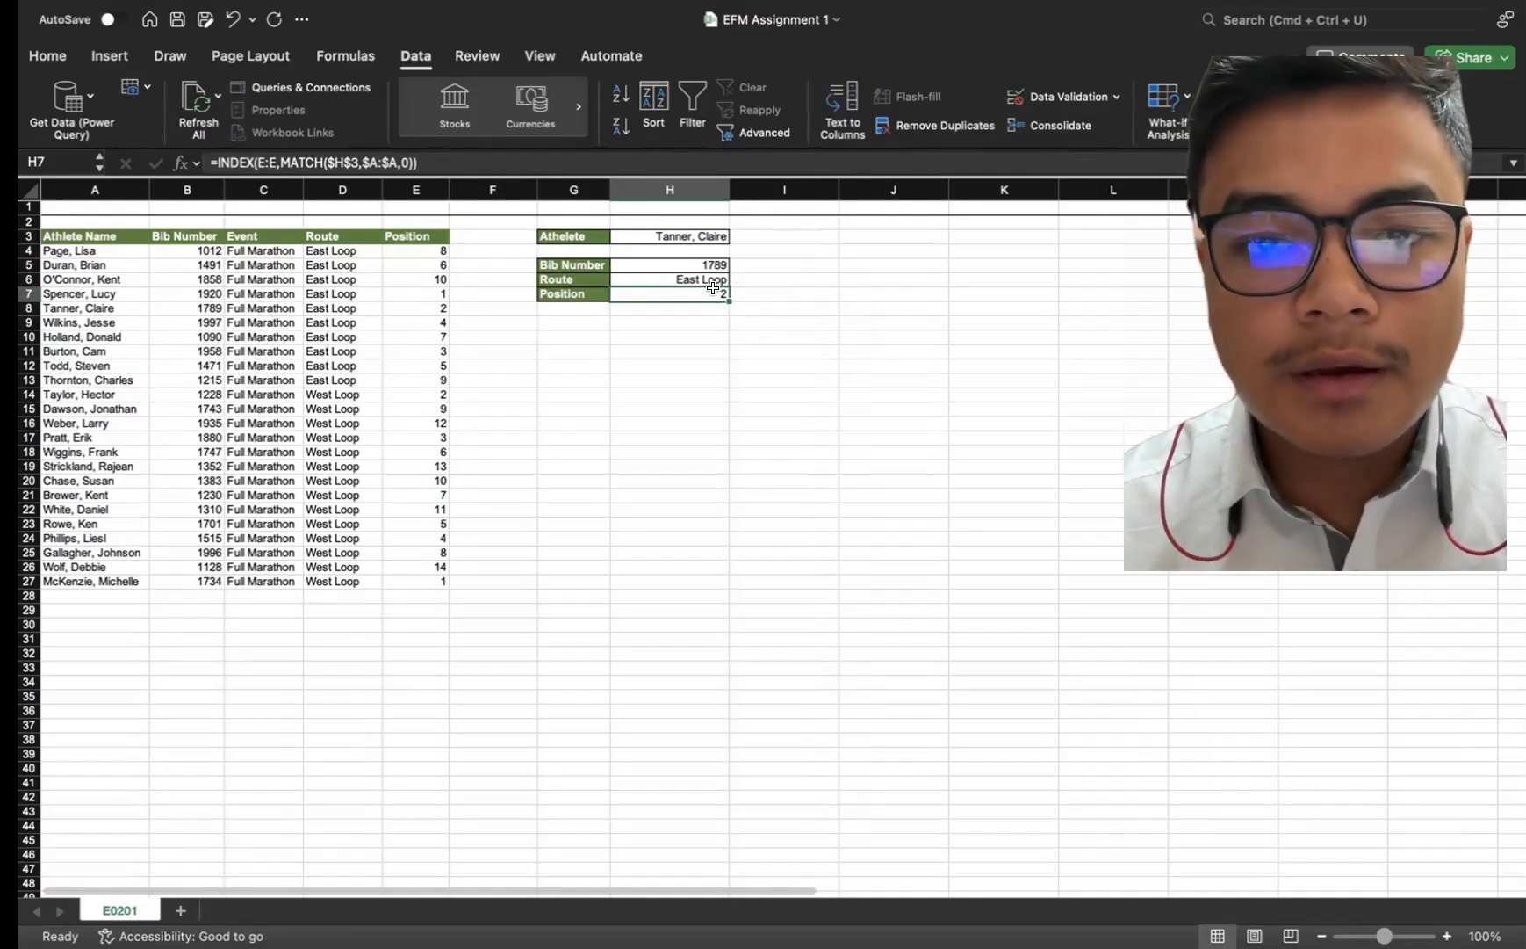
- Convert the lookup form range G3:H7 into a table, leaving the option for existing headers off
left_click(681, 233)
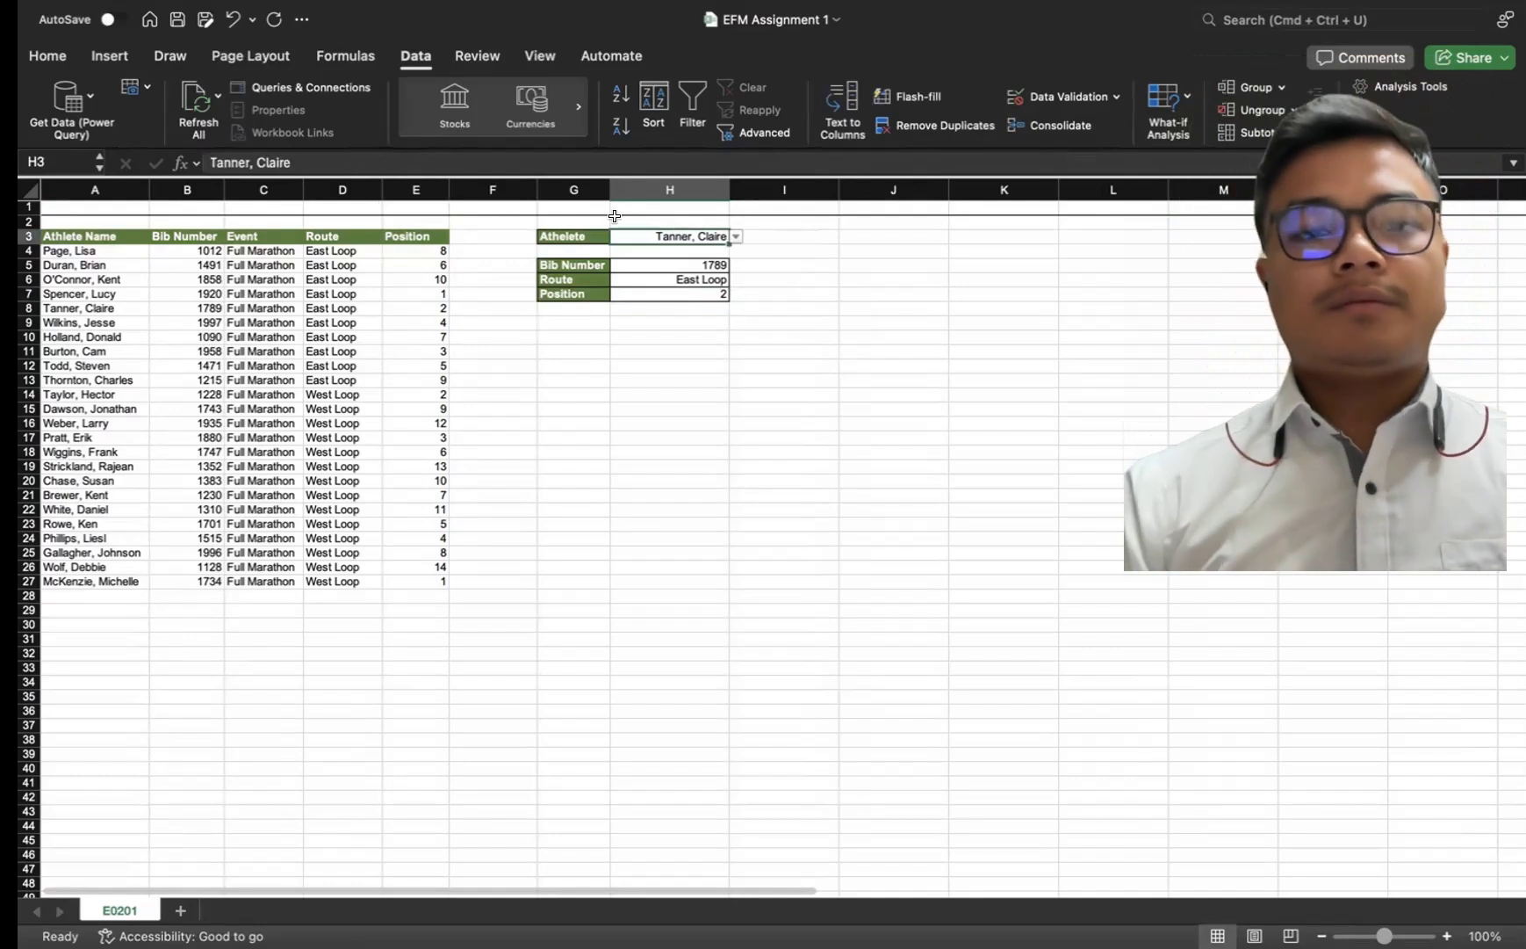
left_click(583, 230)
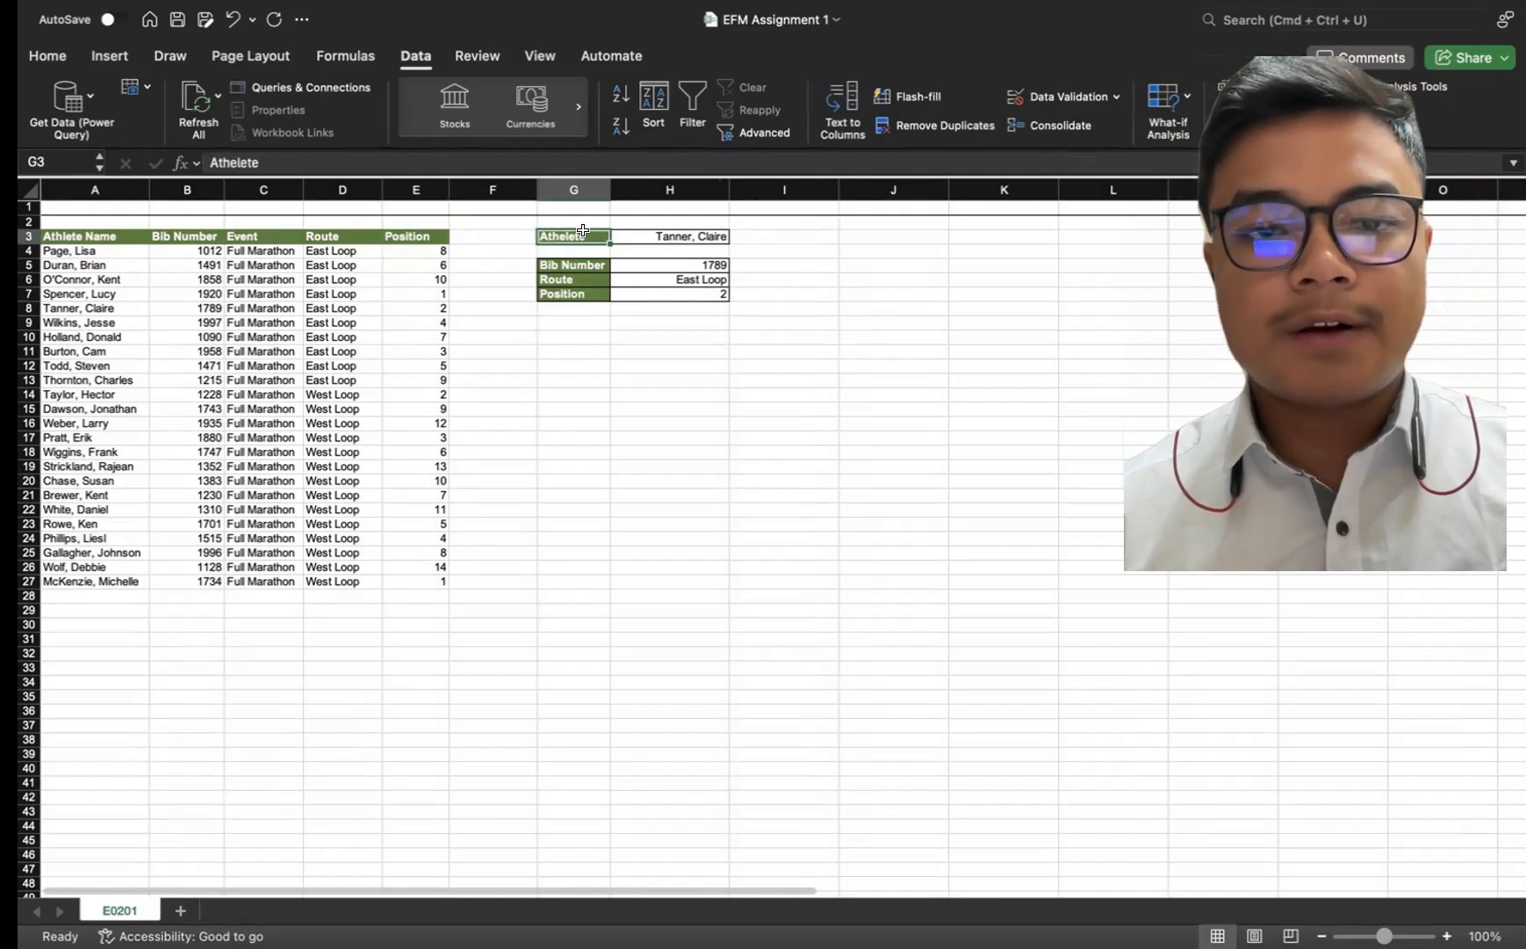
key("shift+Right")
key("shift+Down")
key("shift+Down")
key("shift+Down")
key("shift+Down")
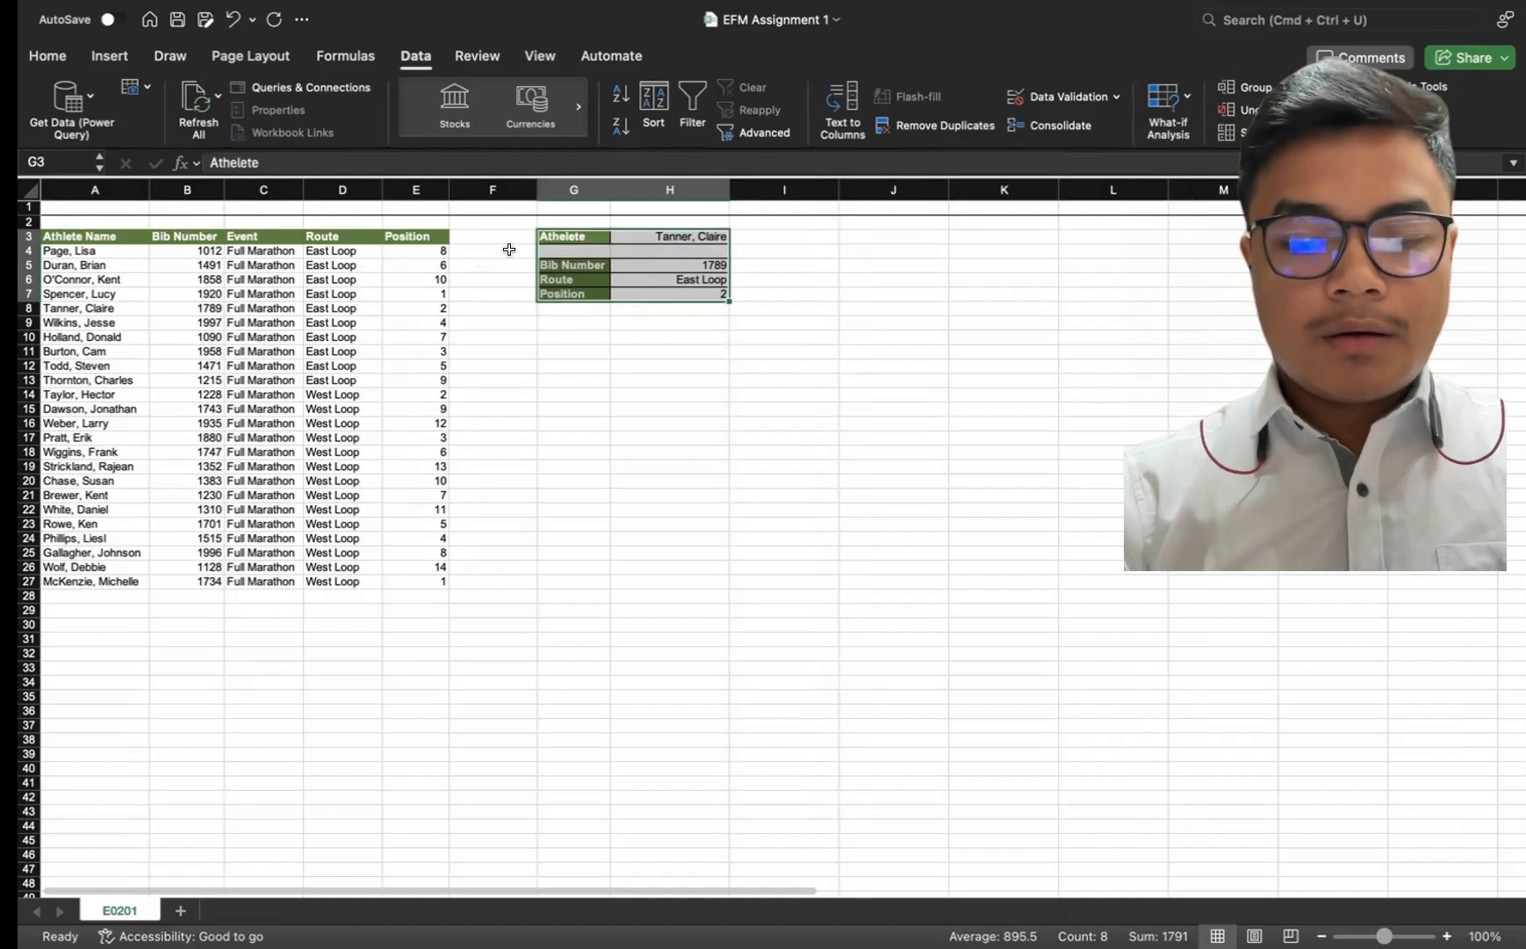
key("super+t")
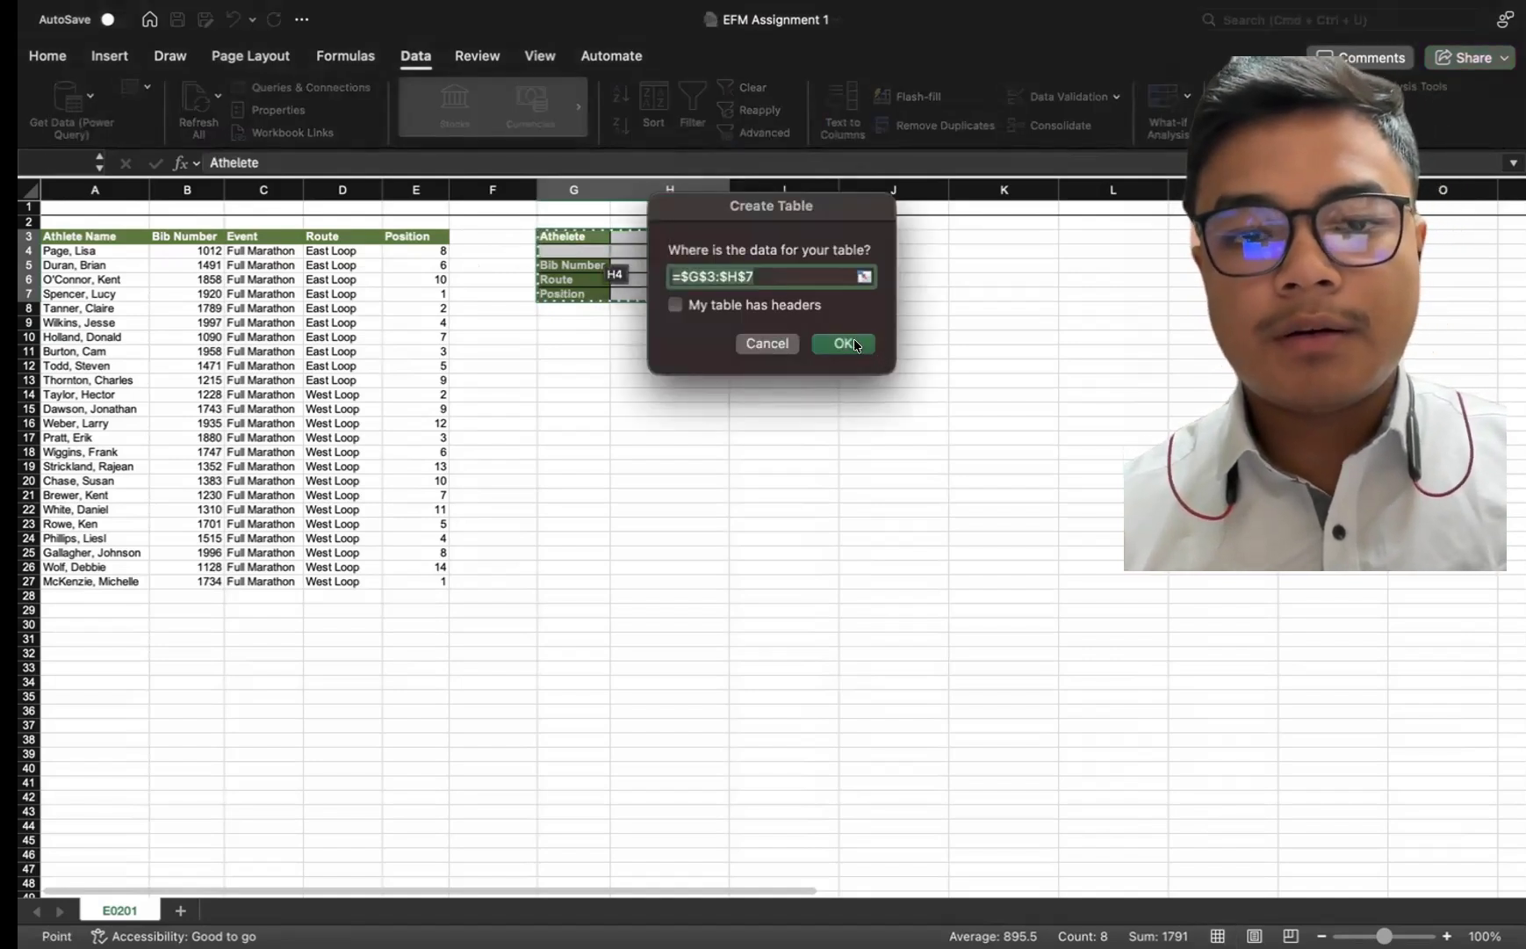
left_click(854, 339)
left_click(790, 336)
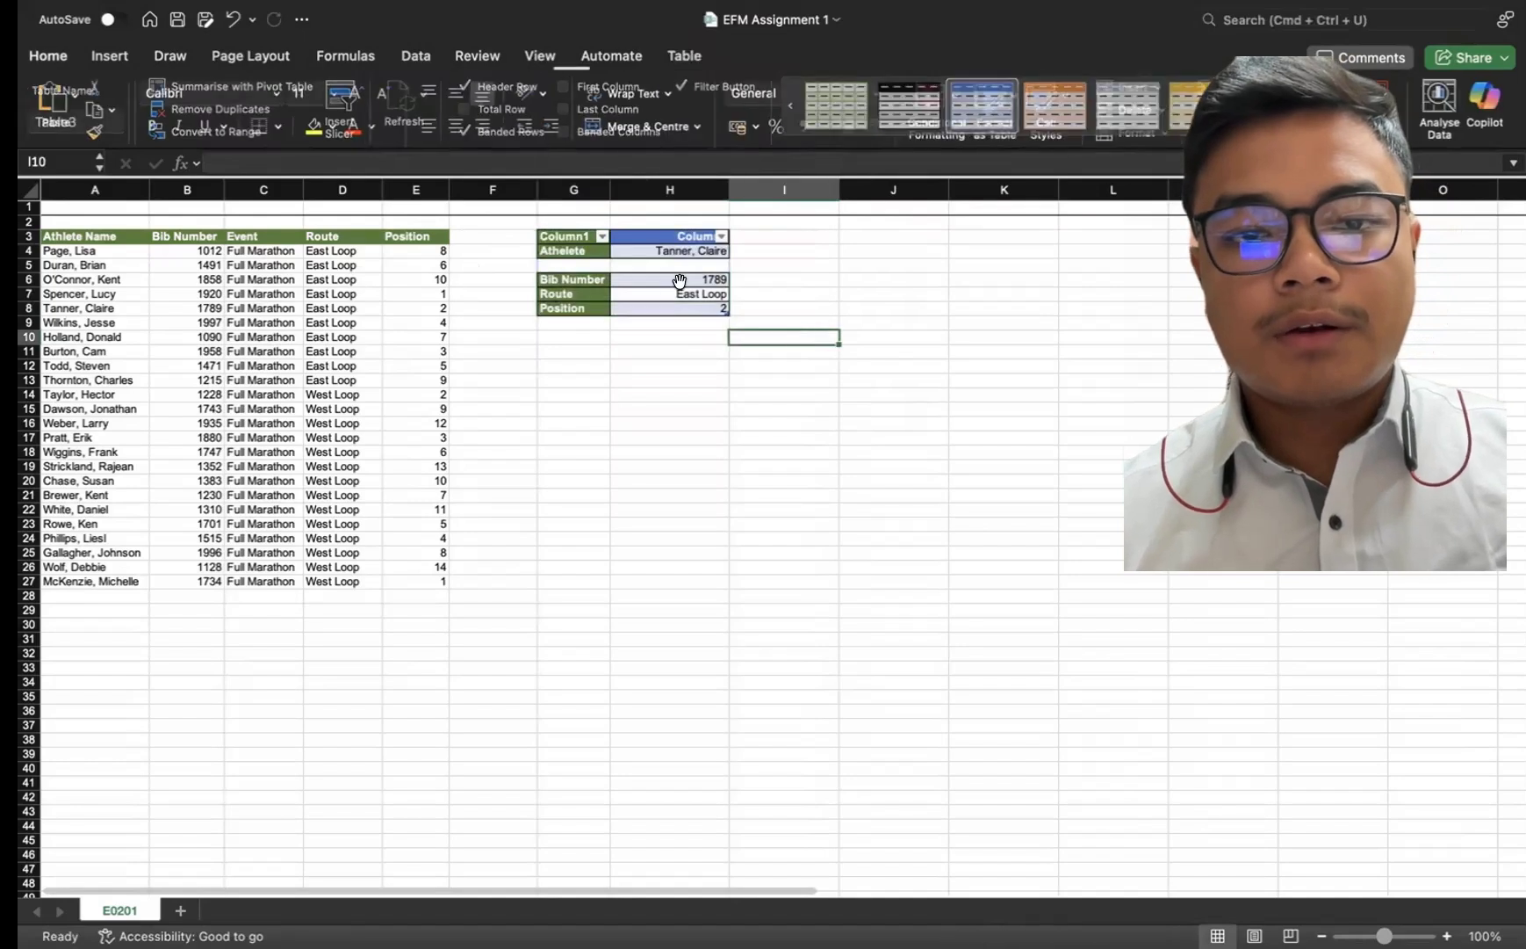
- Examine the sort and filter options of the lookup table's first column and close them without applying any
left_click(602, 236)
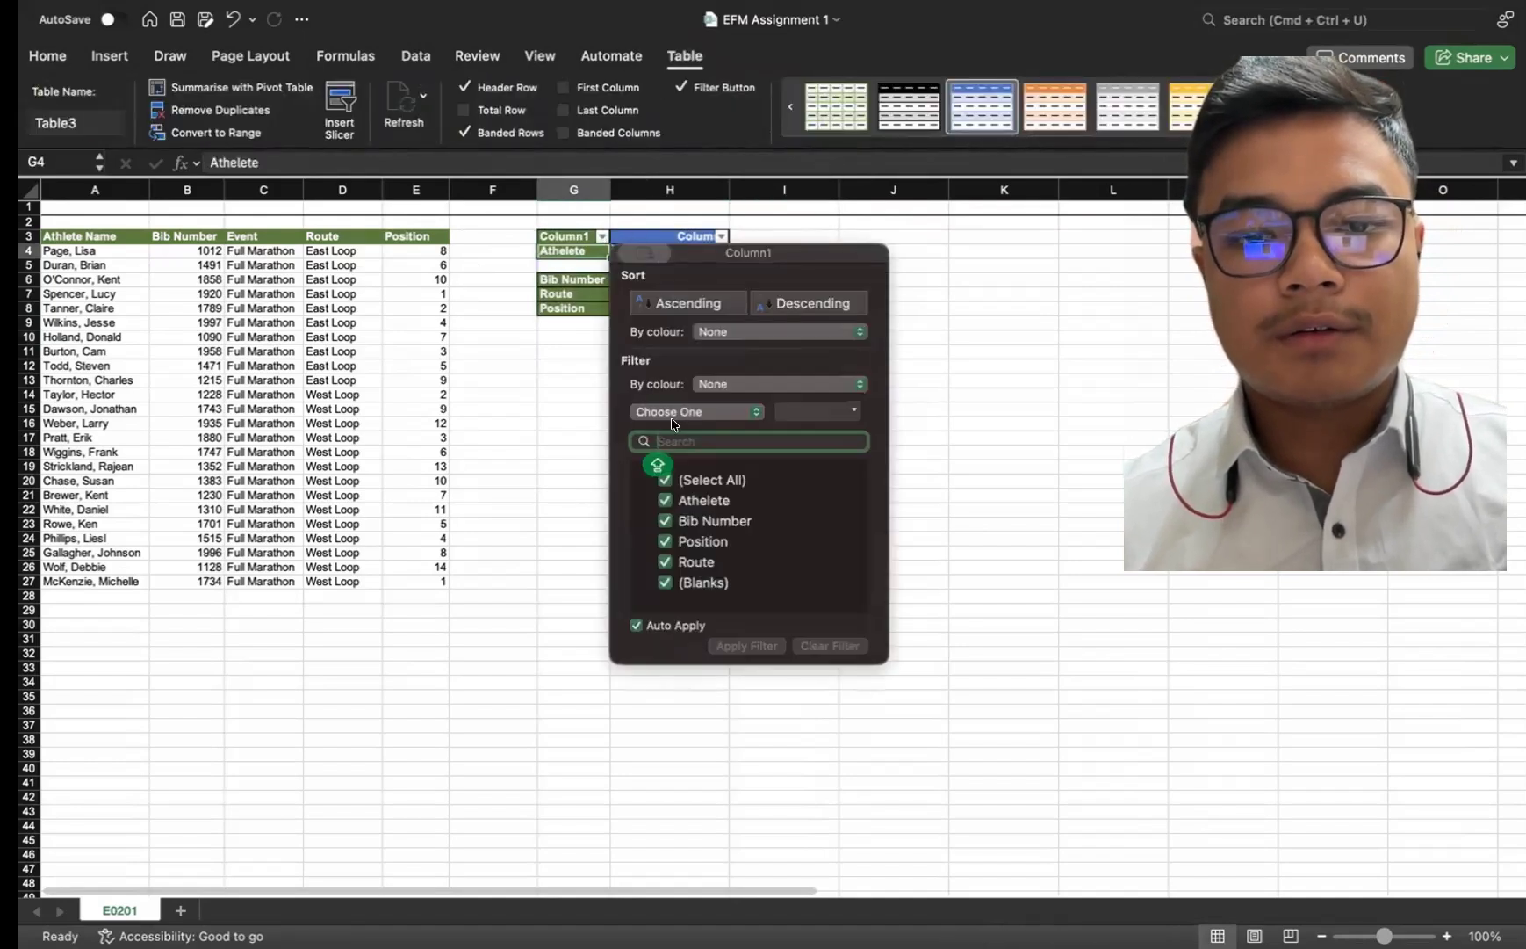
left_click(920, 434)
left_click(744, 297)
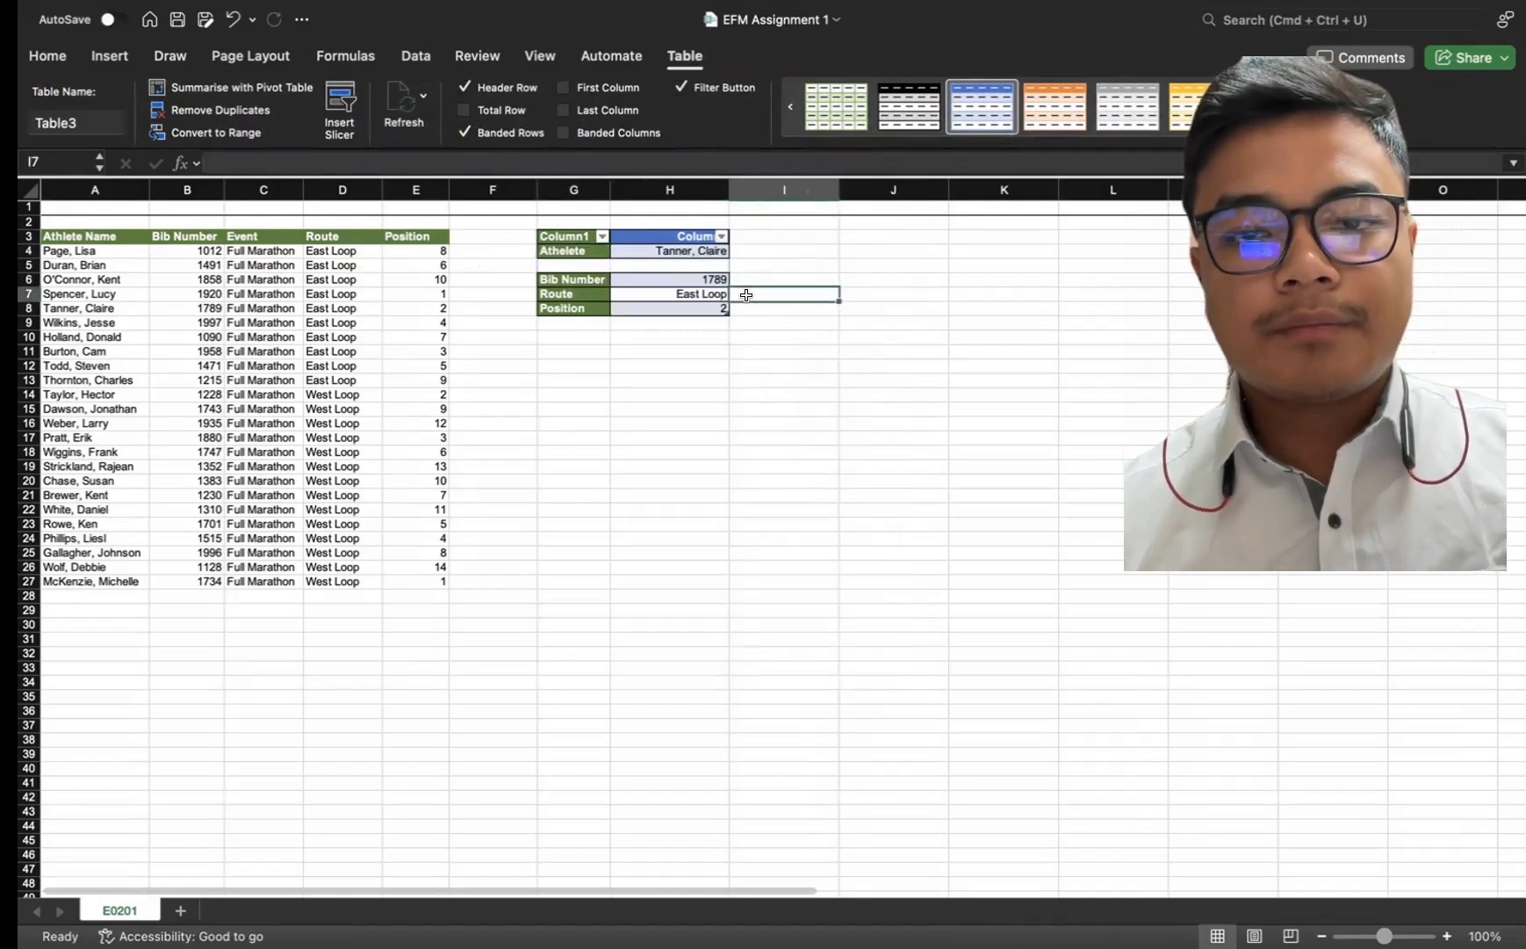
- Choose the first athlete from the drop-down list in H4 and inspect the Position result in H8
left_click(682, 250)
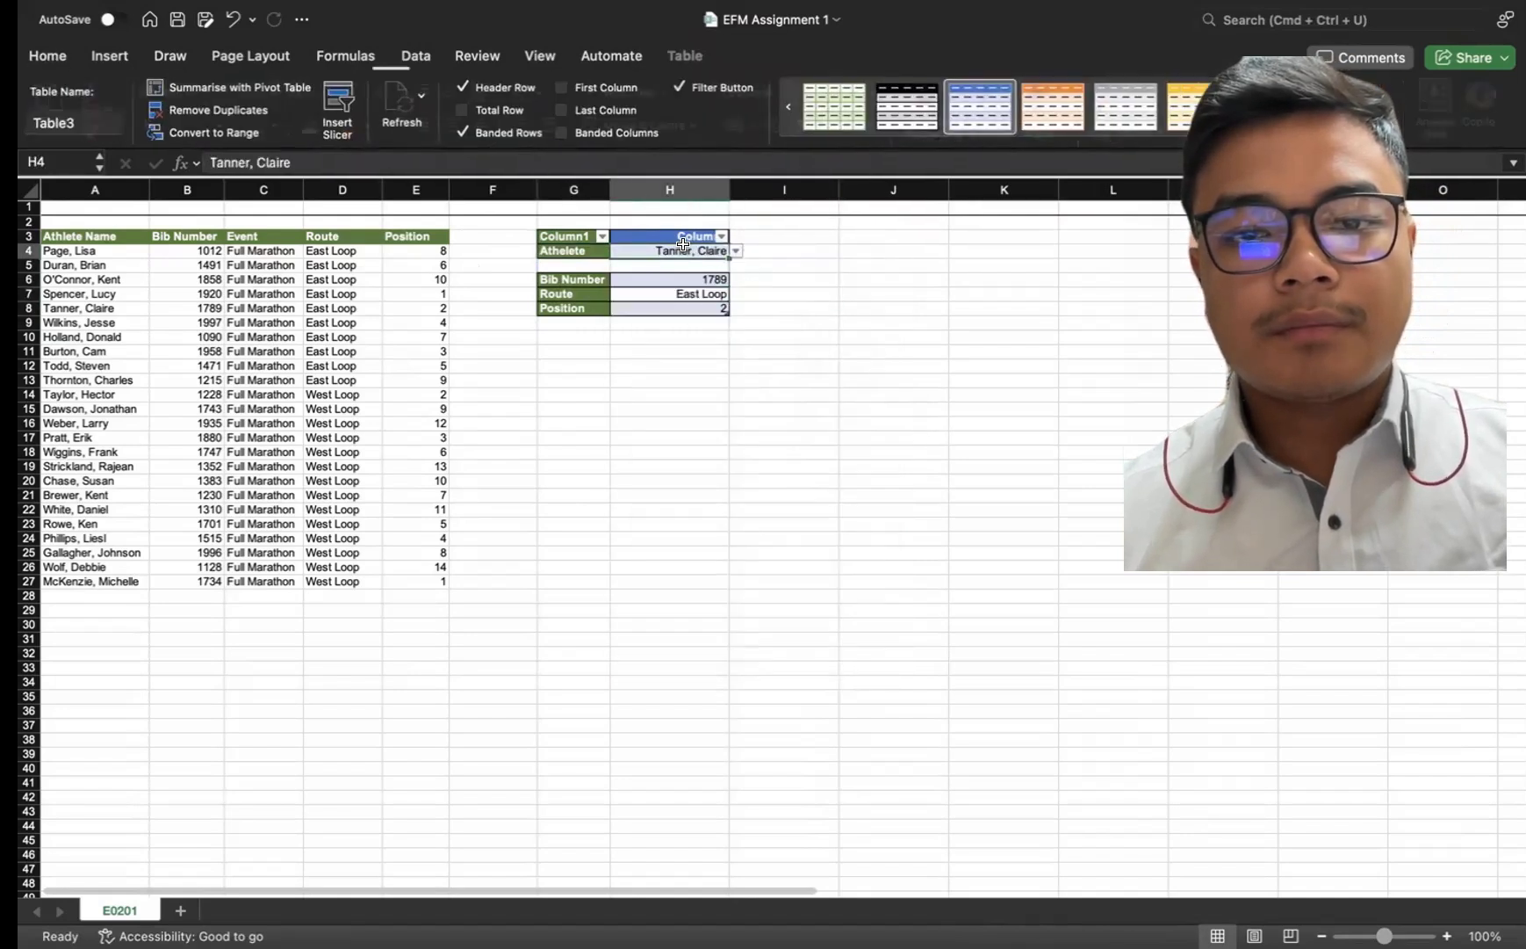
left_click(732, 251)
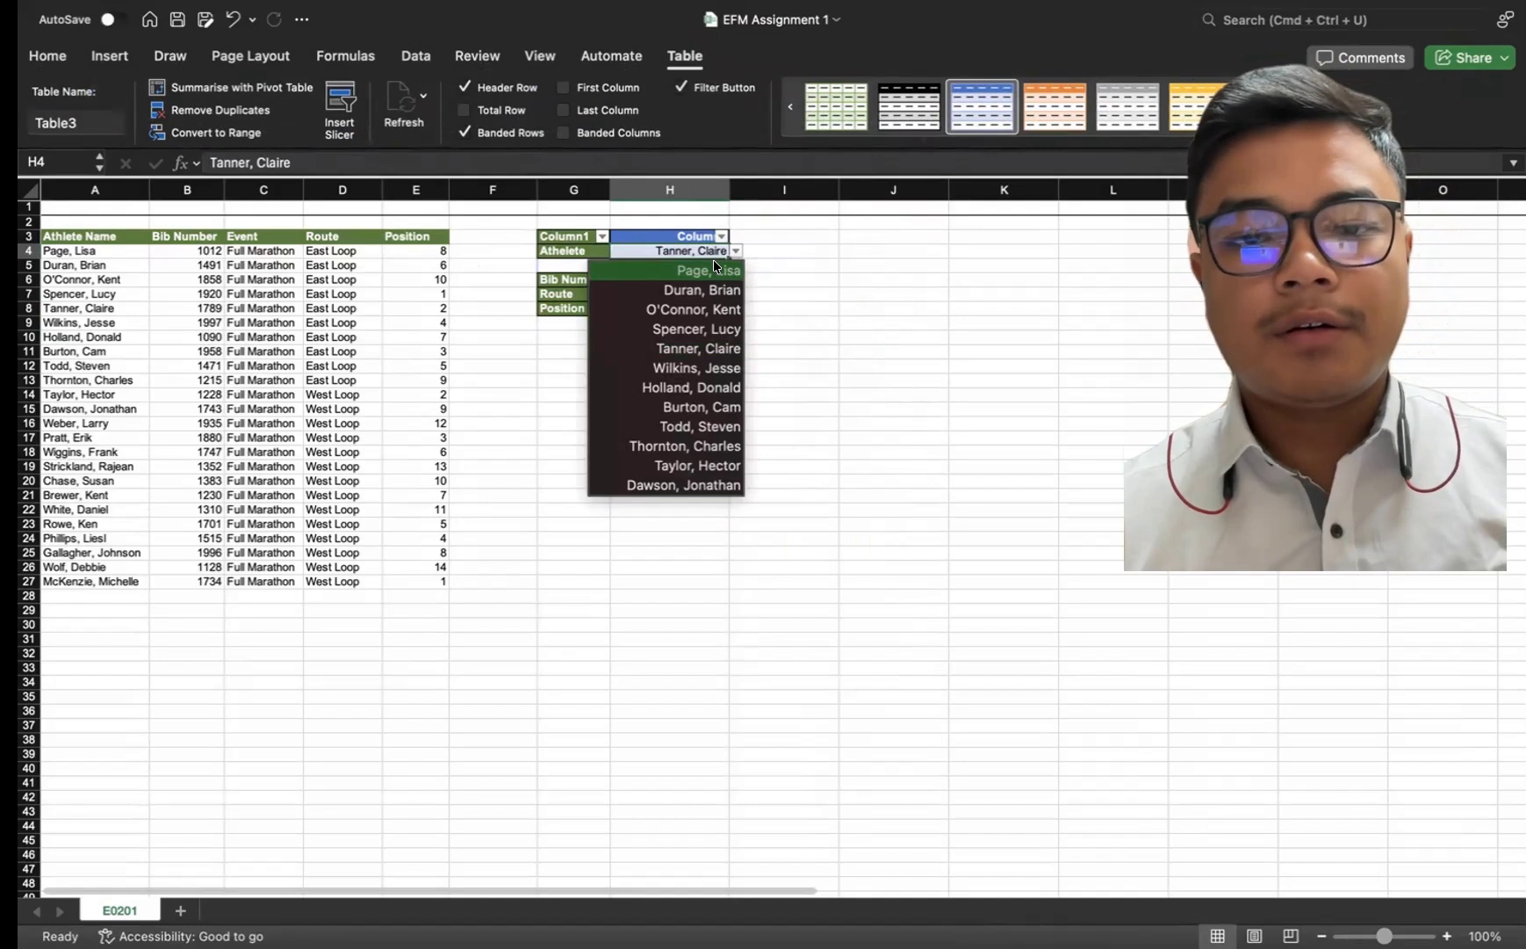
left_click(713, 269)
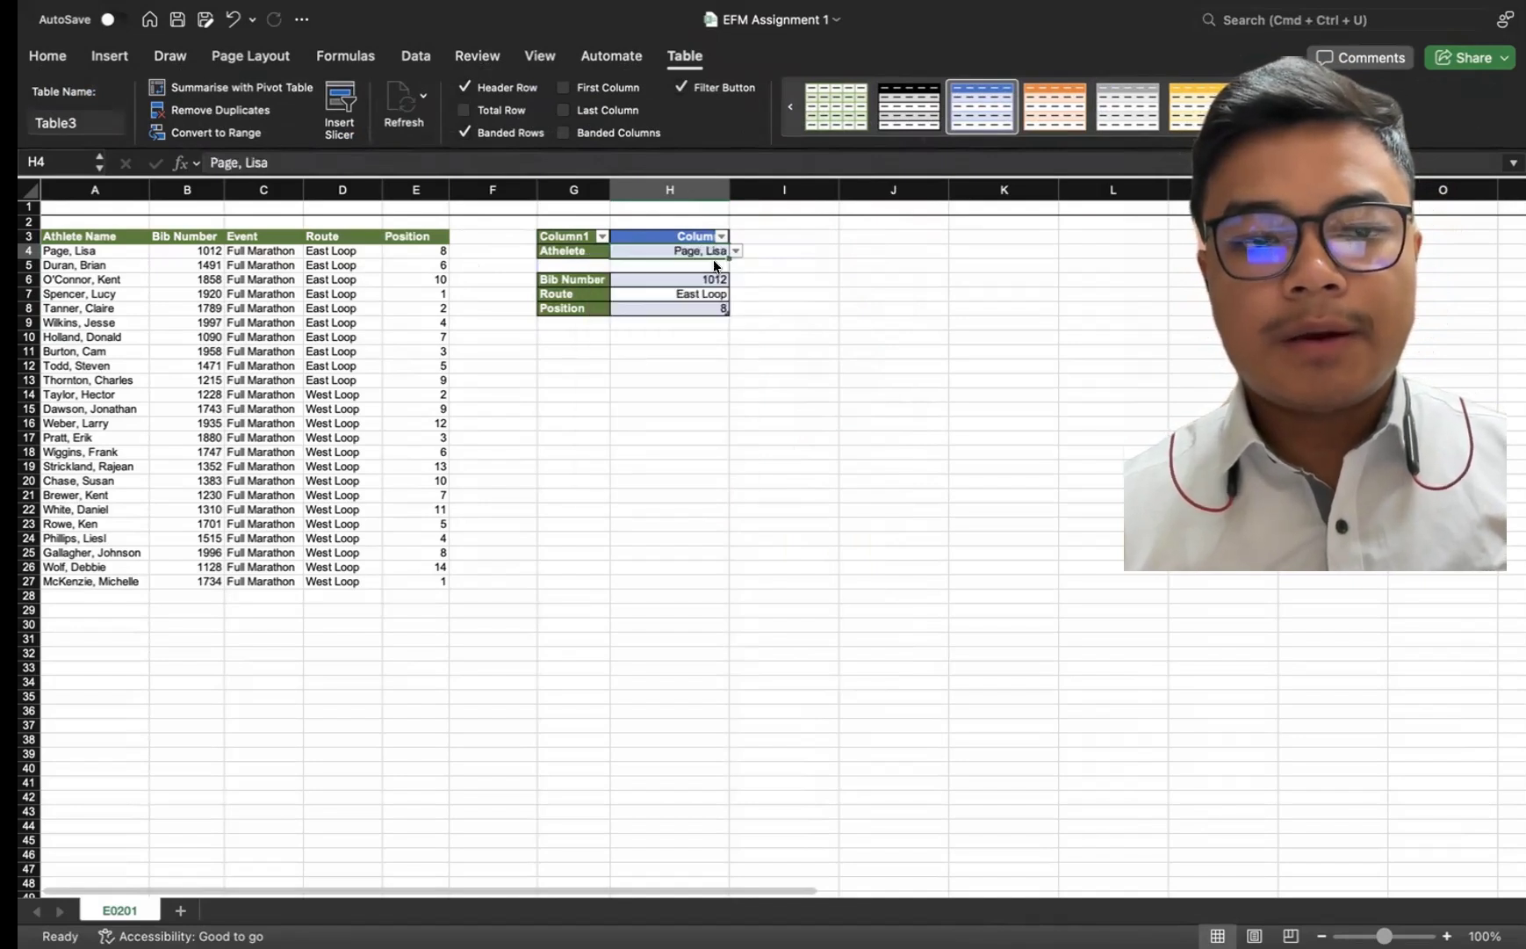
left_click(711, 308)
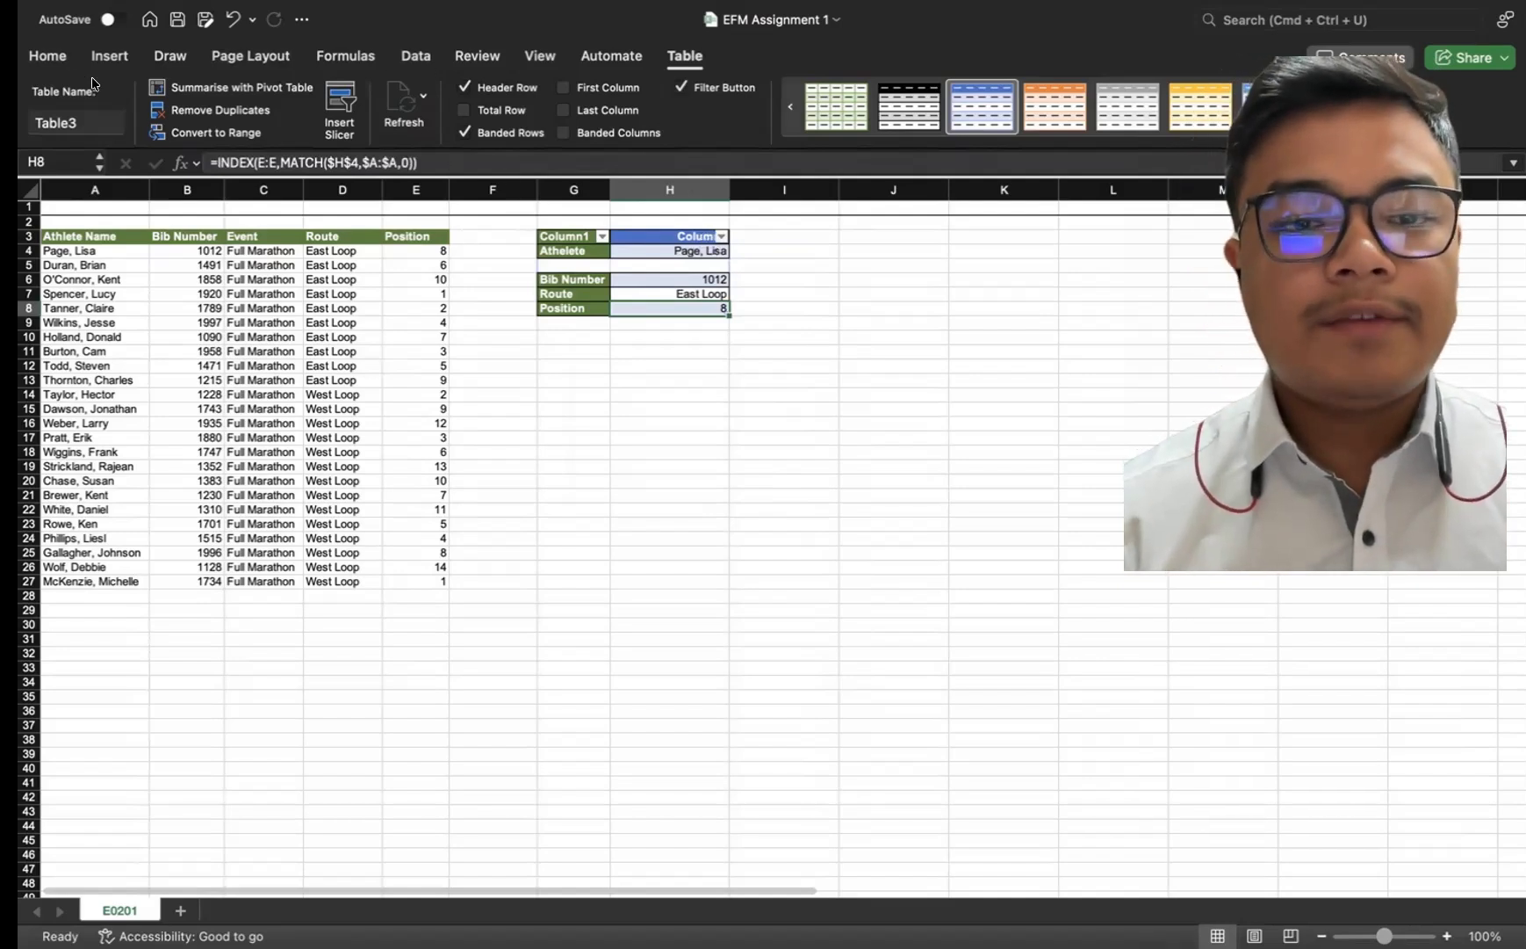
- Save the EFM Assignment 1 workbook with the finished athlete lookup table
left_click(46, 58)
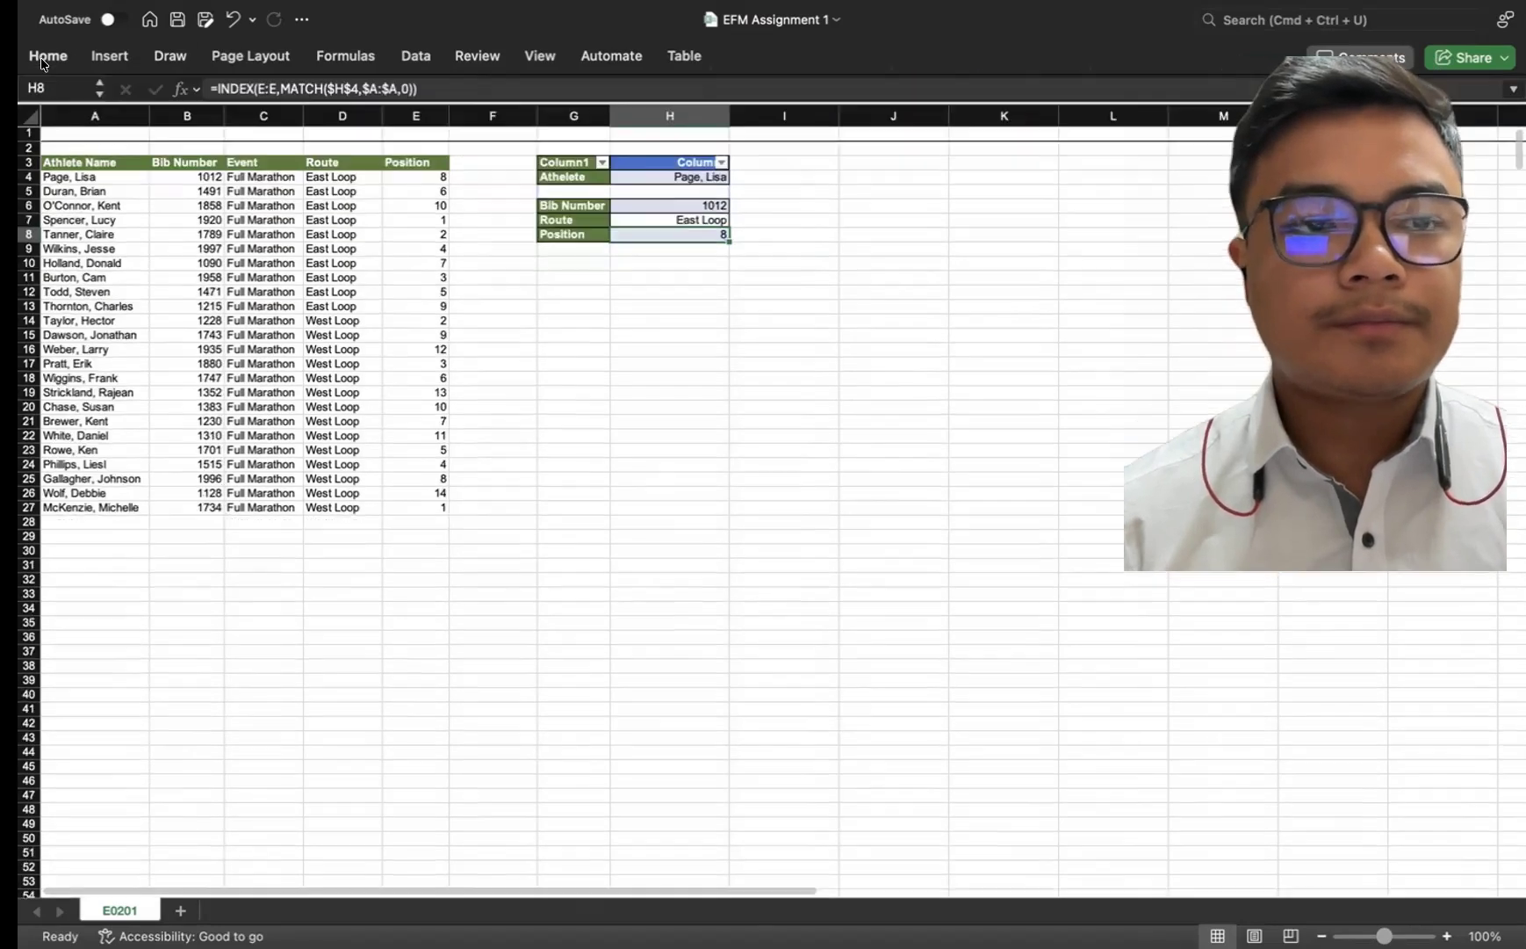
left_click(43, 65)
left_click(107, 60)
left_click(46, 59)
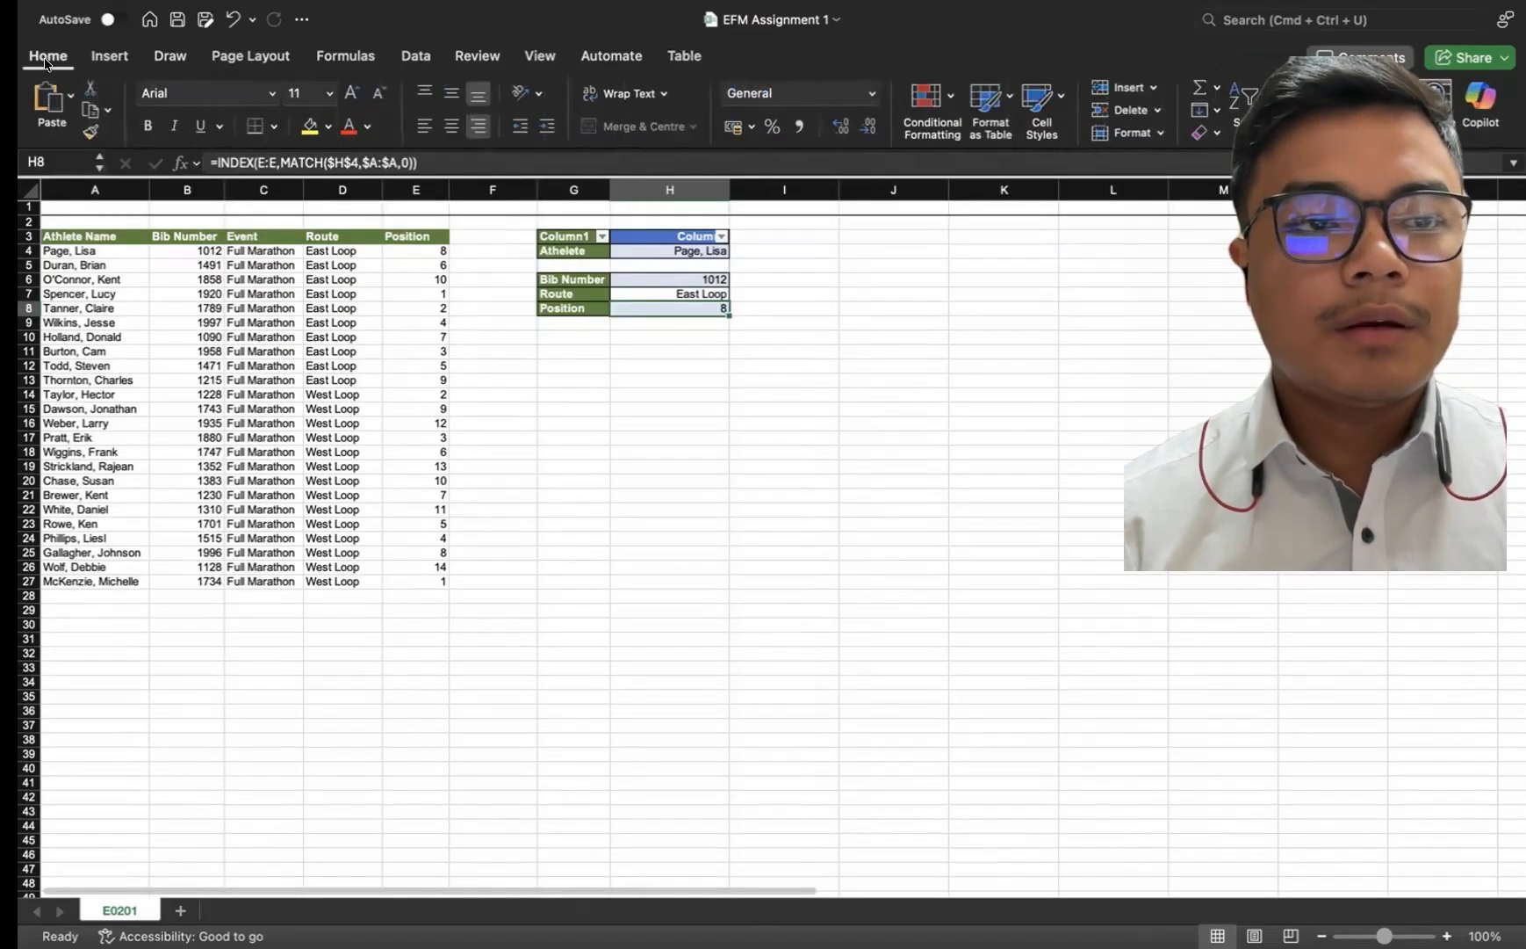
left_click(173, 22)
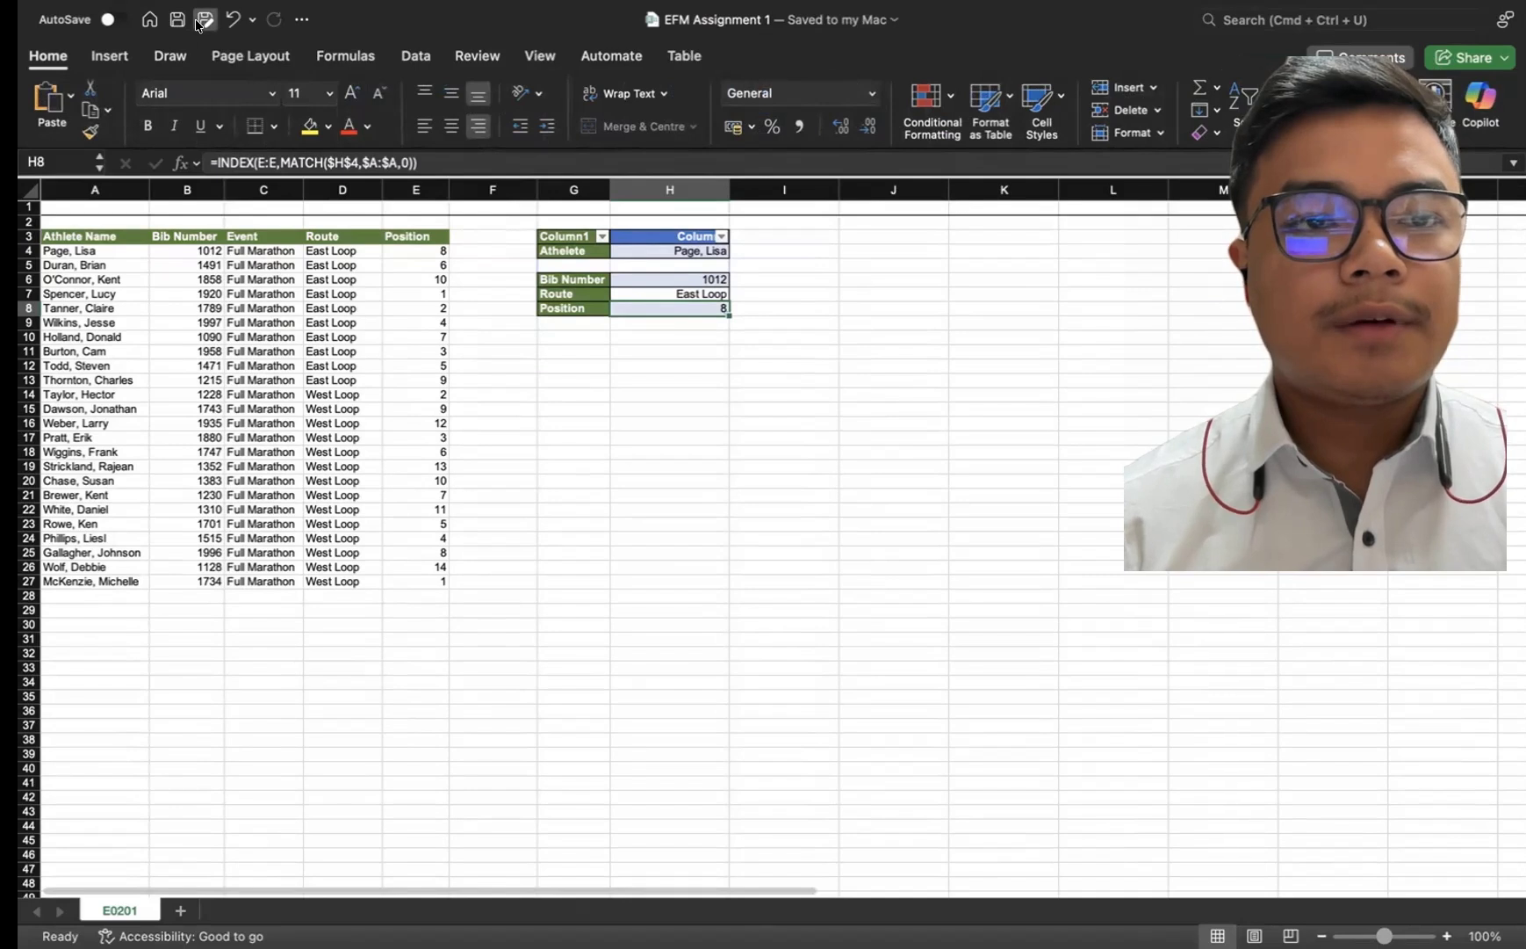